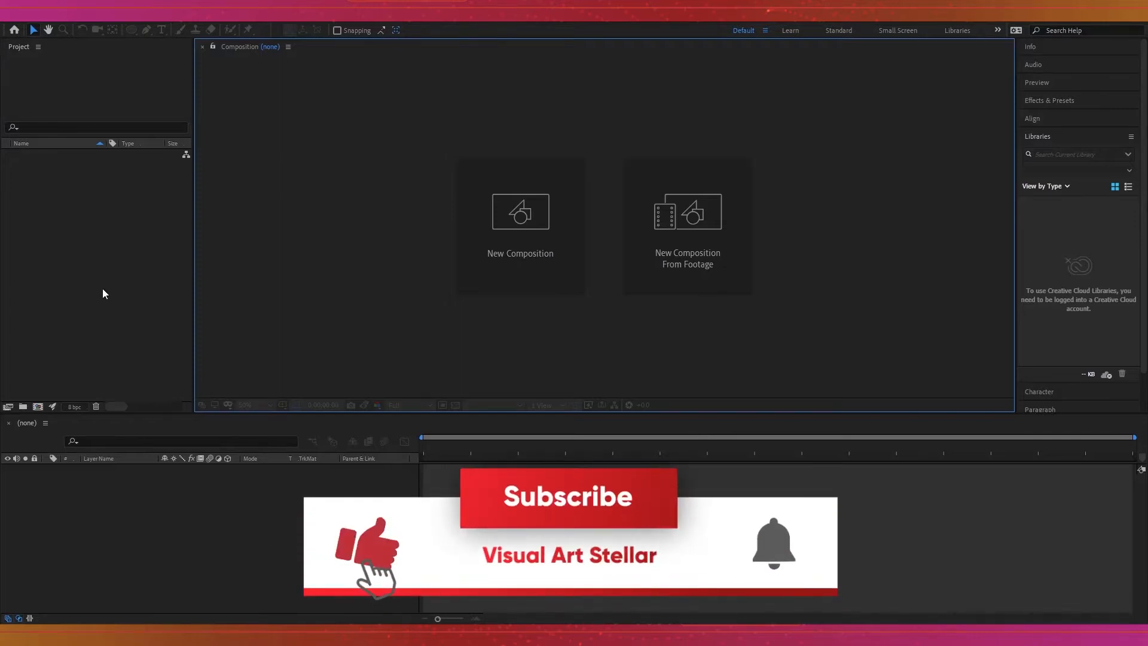
Import the pexels-cottonbro-5435516.mp4 footage and create a new composition from it.
left_click(141, 301)
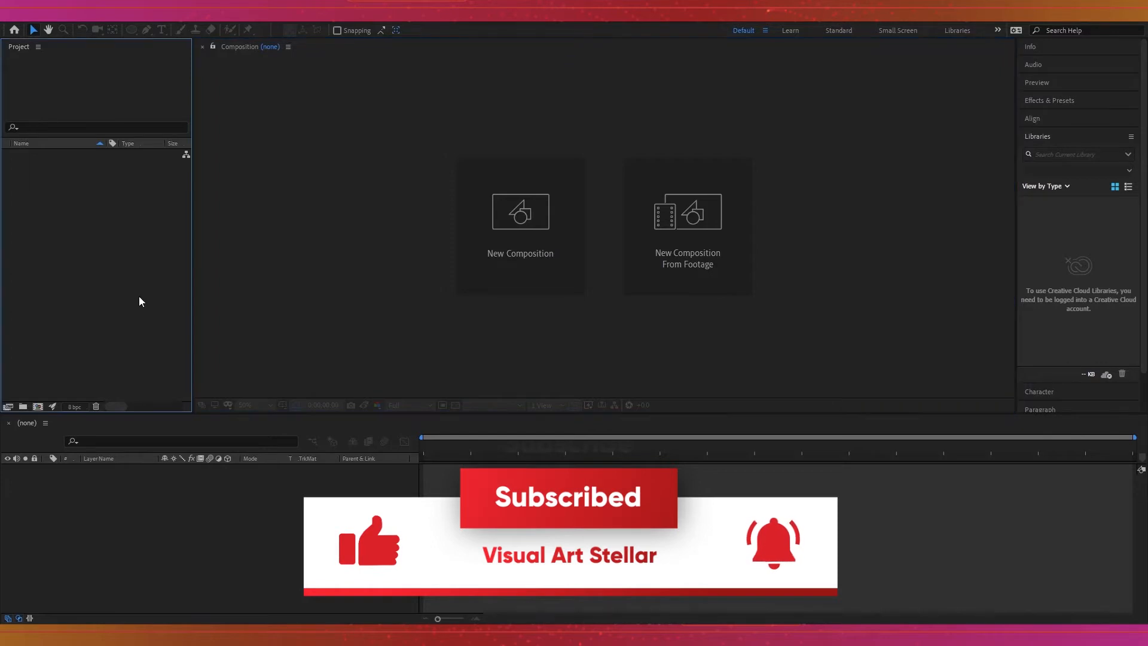
key("ctrl+n")
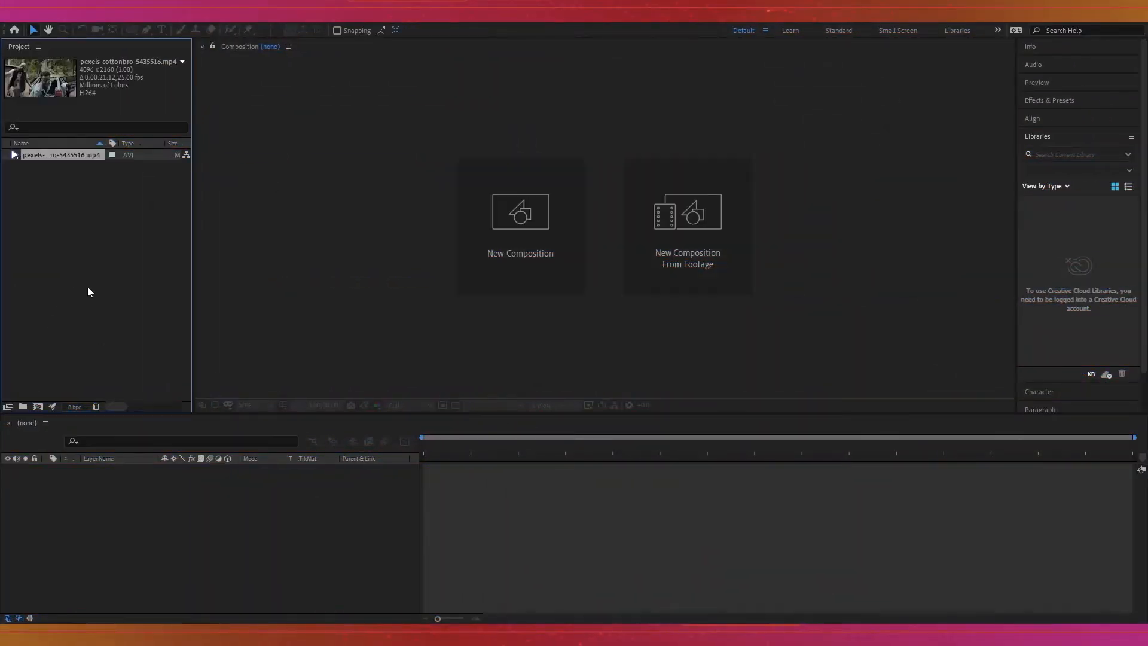
double_click(32, 155)
scroll(650, 284, "down", 3)
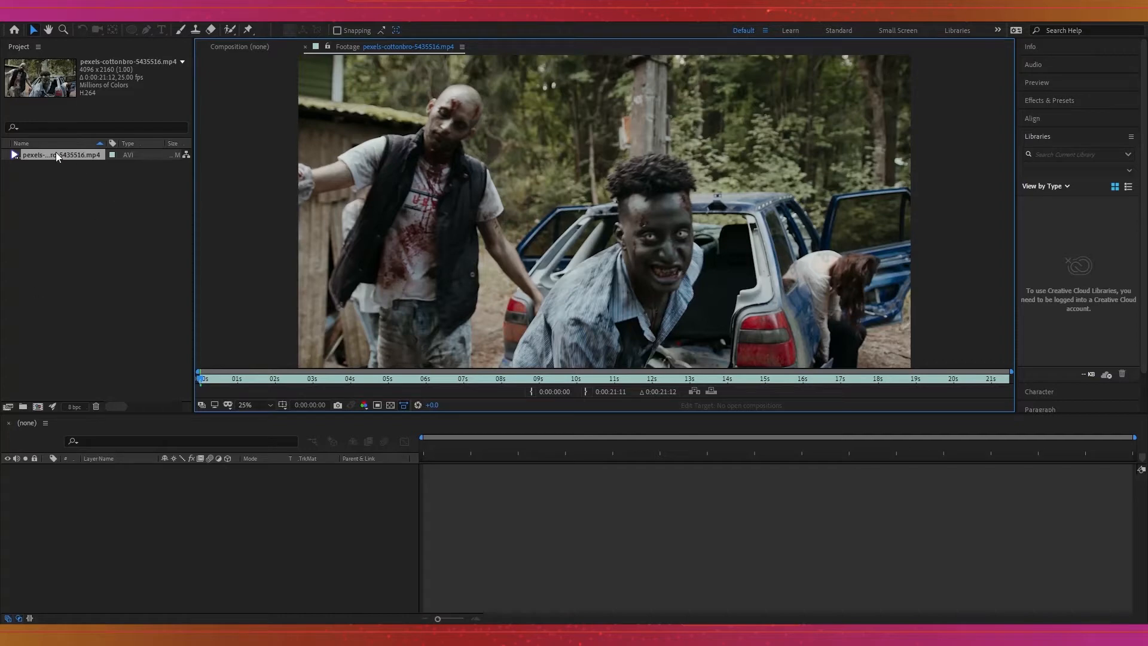
left_click_drag(56, 153, 57, 224)
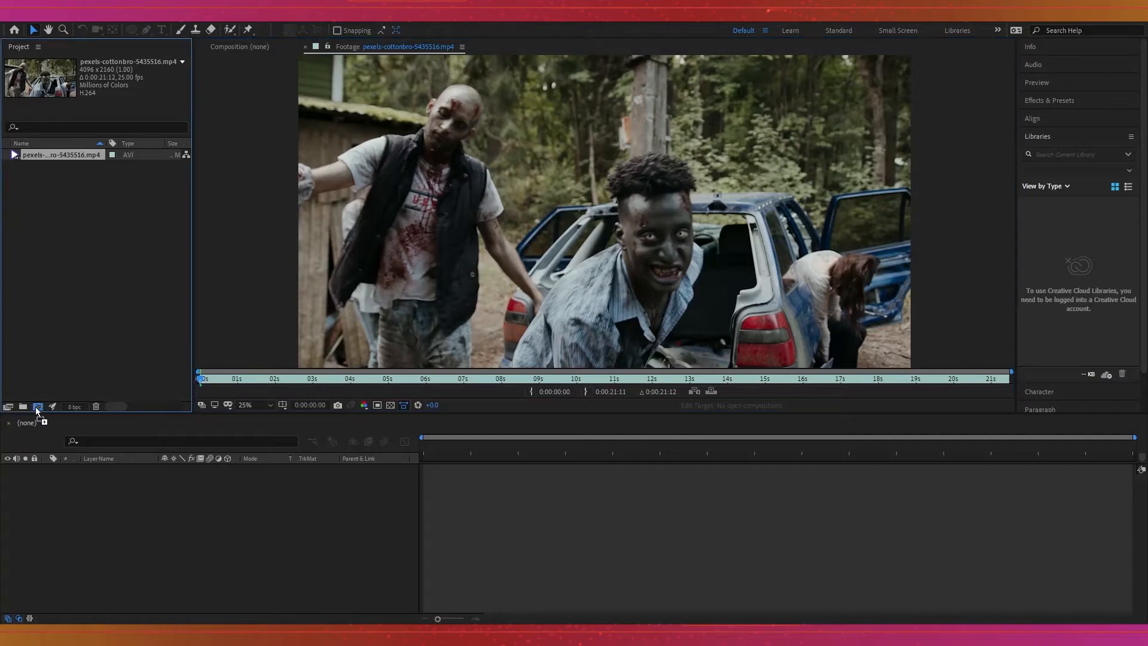
left_click_drag(37, 407, 38, 408)
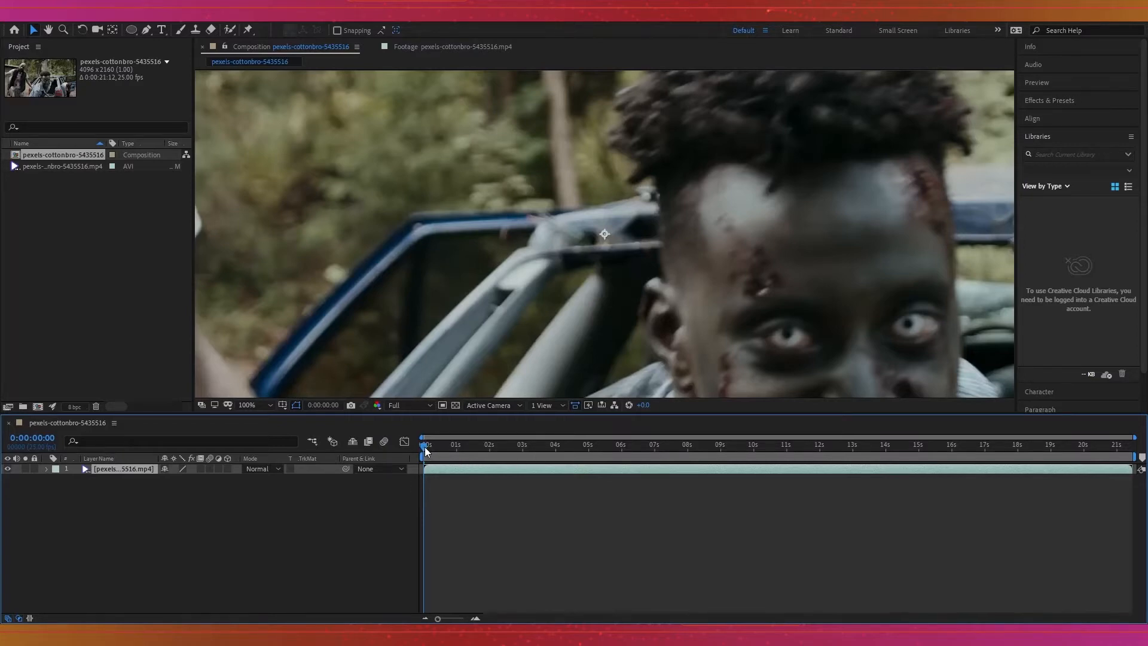
Trim the footage layer's out point at 0:00:08:07 and return to the first frame.
left_click_drag(425, 452, 698, 450)
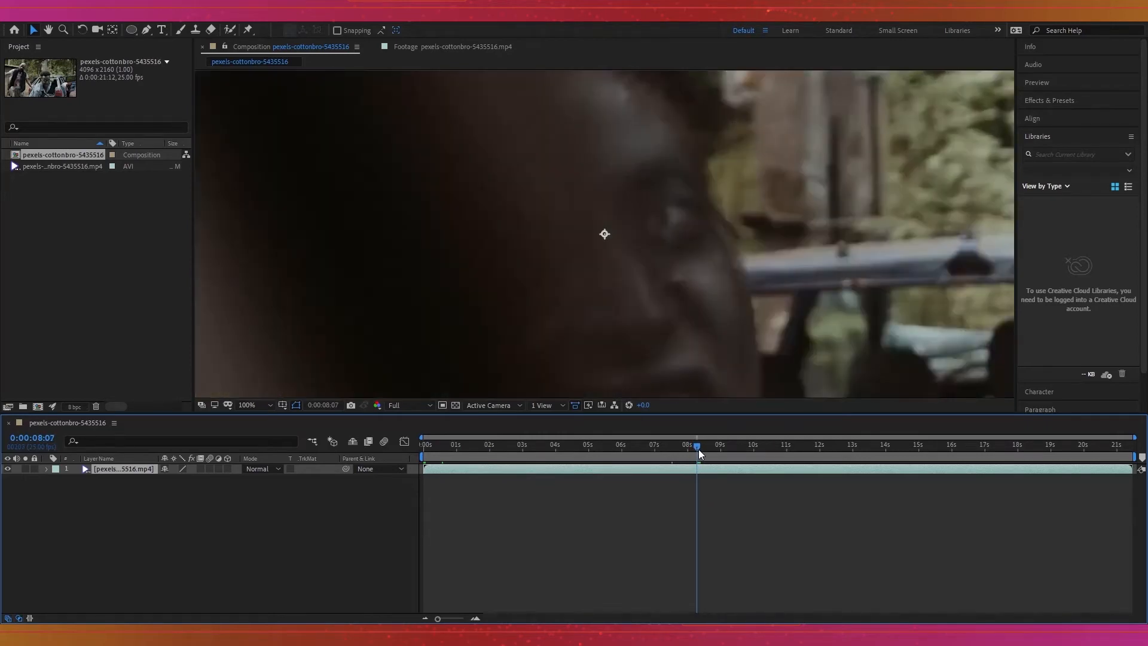
scroll(521, 298, "down", 3)
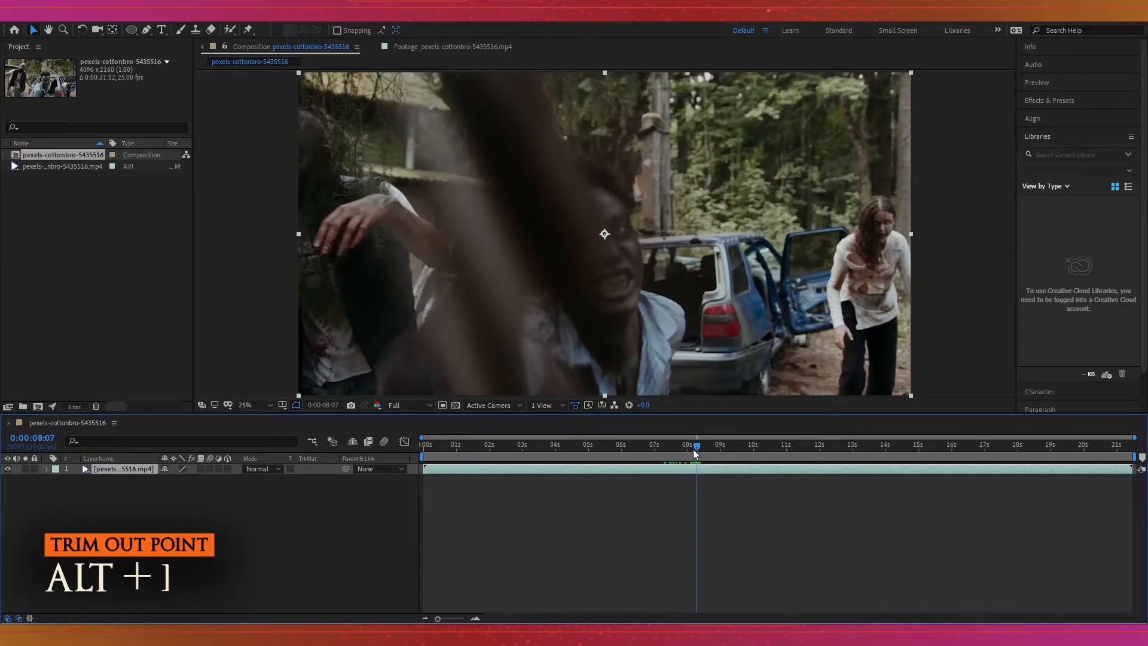
key("alt+bracketright")
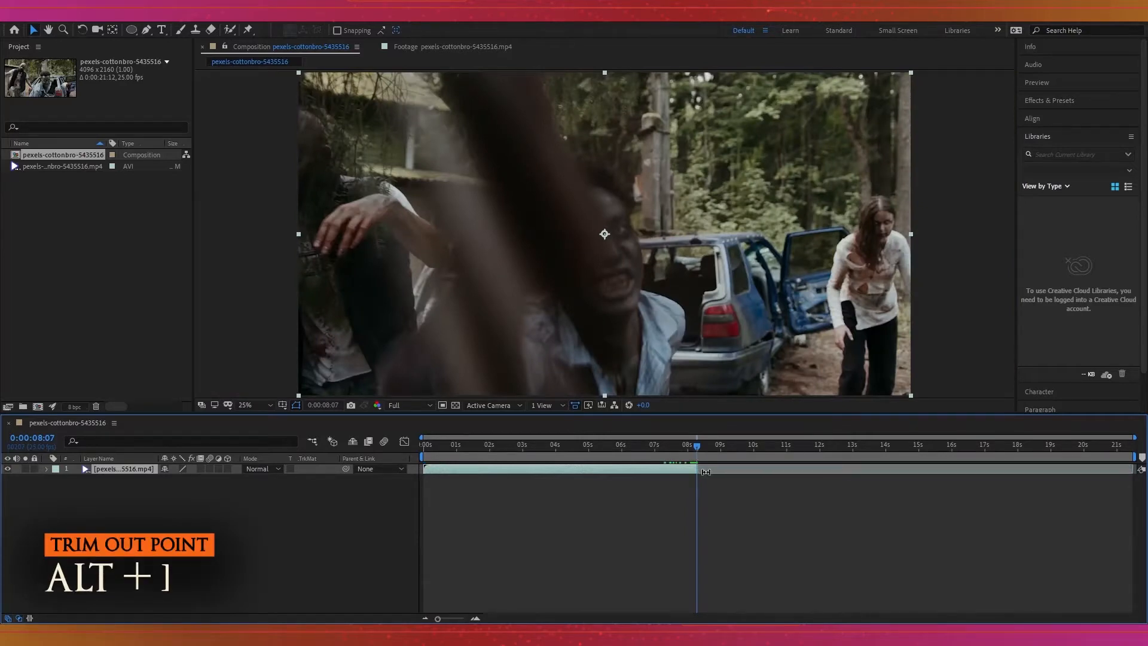
left_click_drag(699, 448, 422, 451)
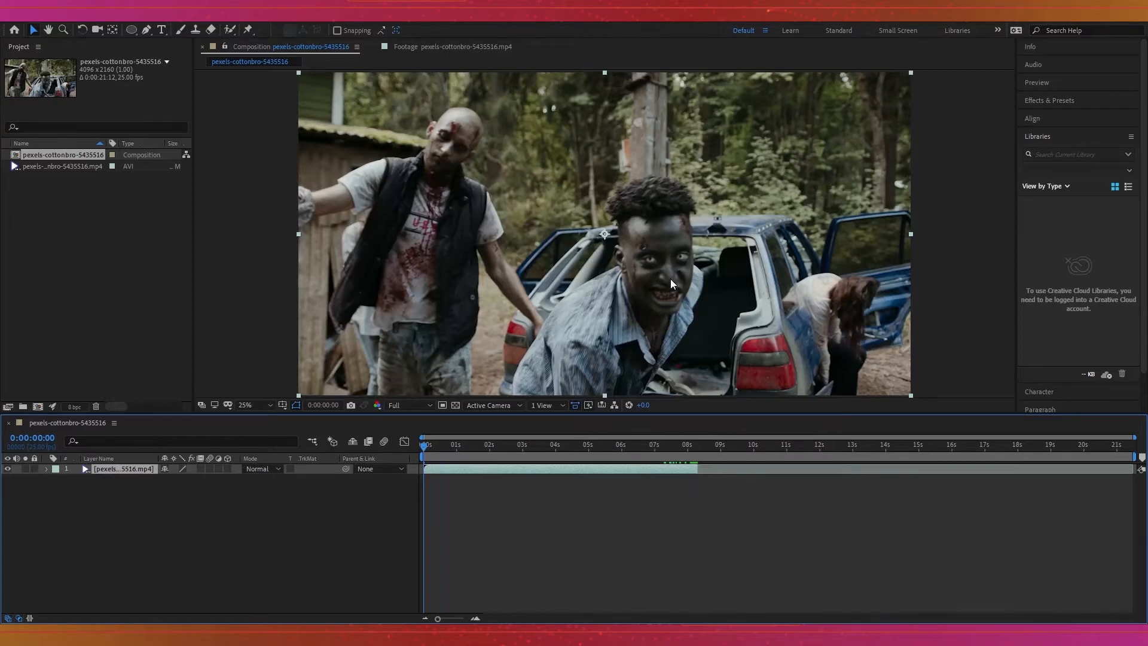
Create a motion tracker for the footage layer with Track Motion, starting at the first frame.
scroll(675, 282, "up", 2)
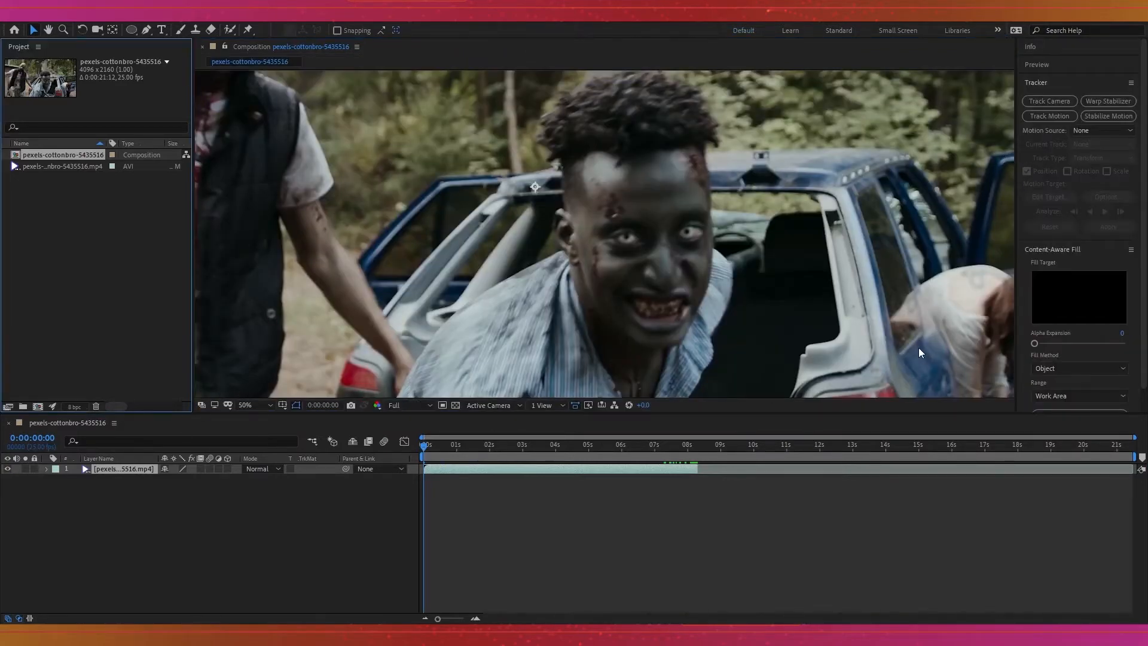
left_click_drag(721, 296, 717, 286)
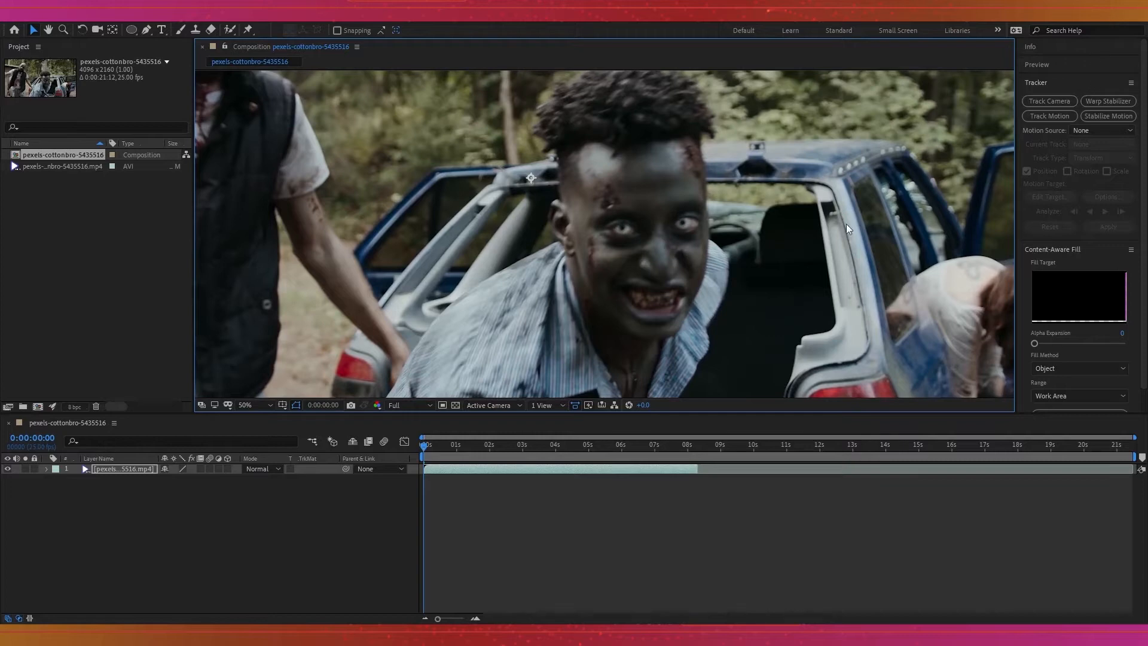
left_click(1054, 116)
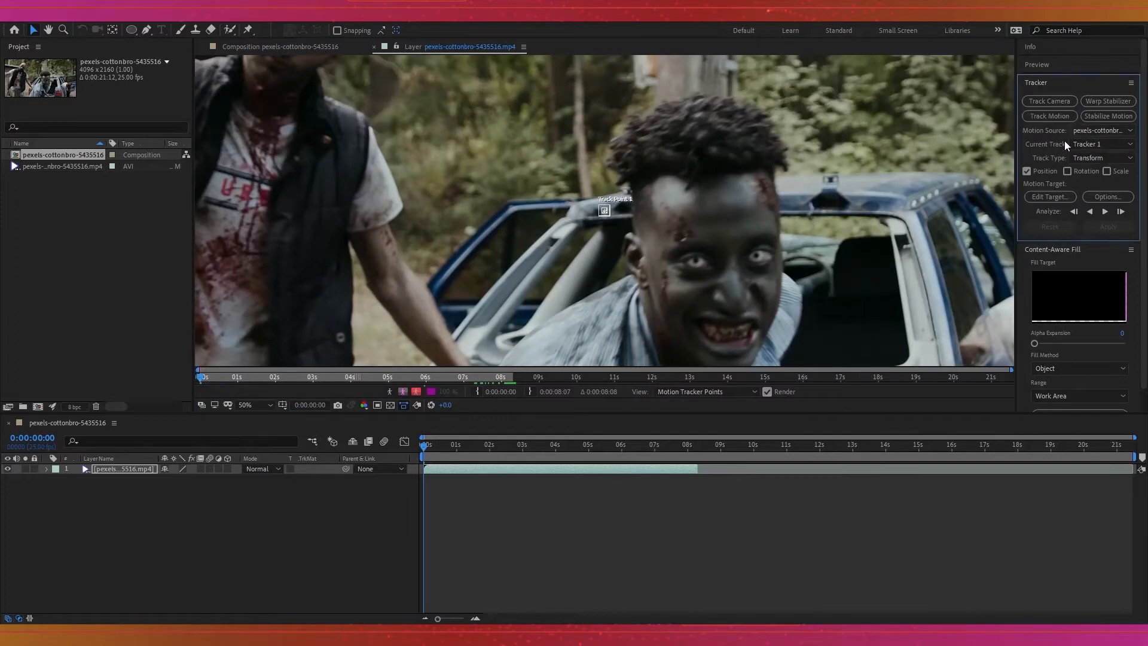
Set the motion tracker options to Adapt Feature On Every Frame and Stop Tracking when confidence falls below the threshold.
left_click(1107, 196)
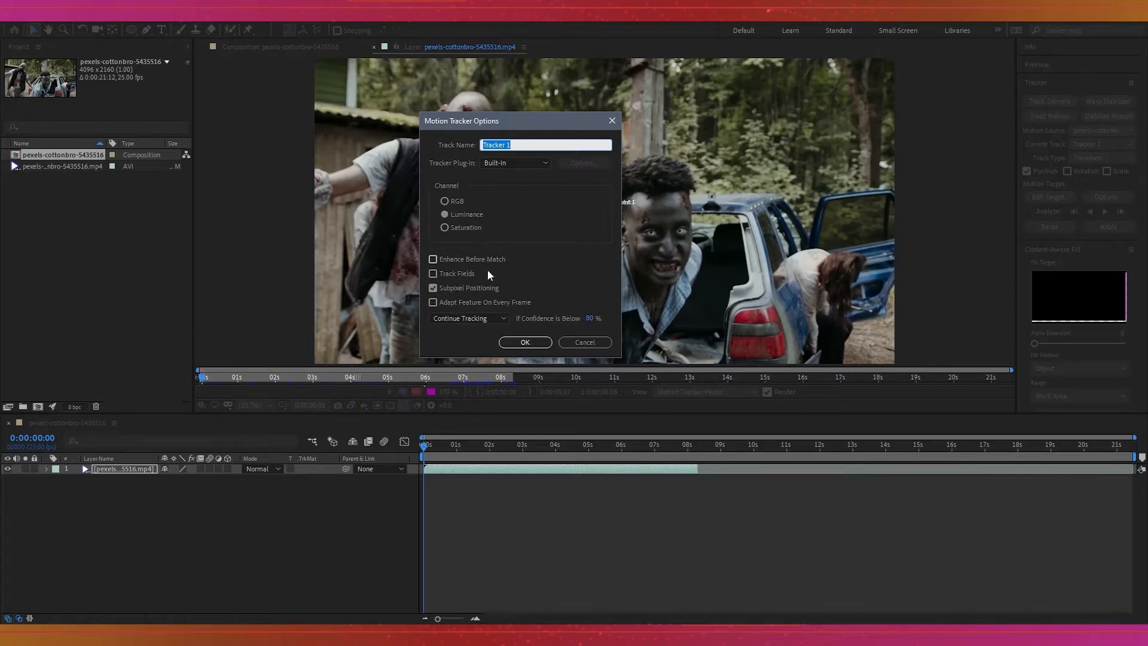
left_click(437, 303)
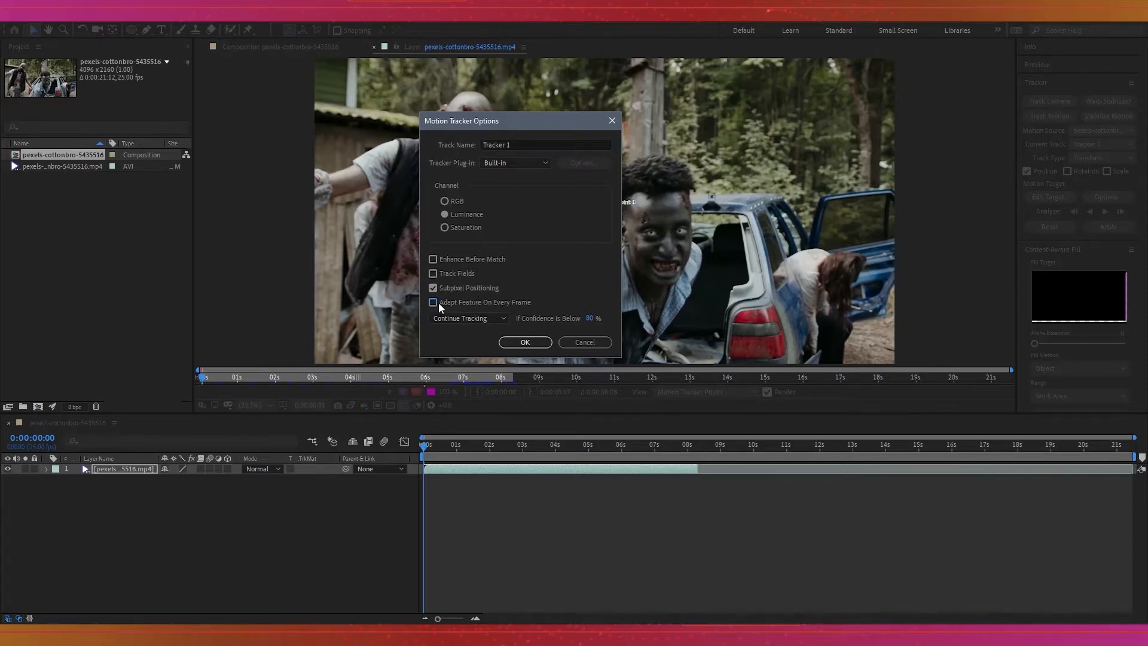
left_click(481, 321)
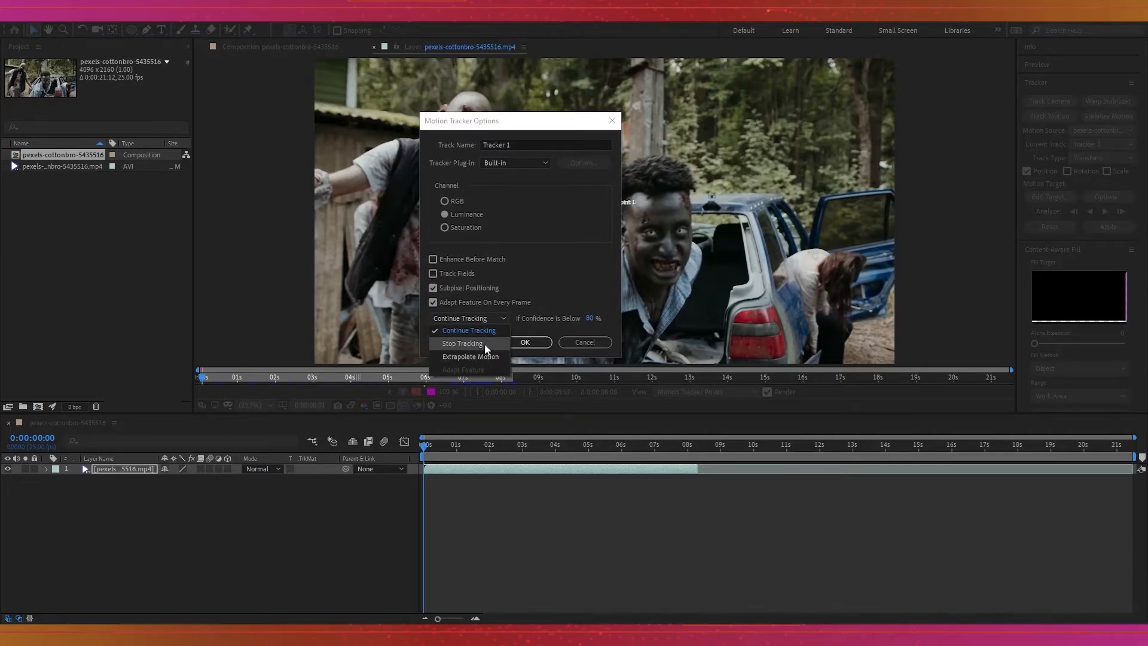
left_click(485, 344)
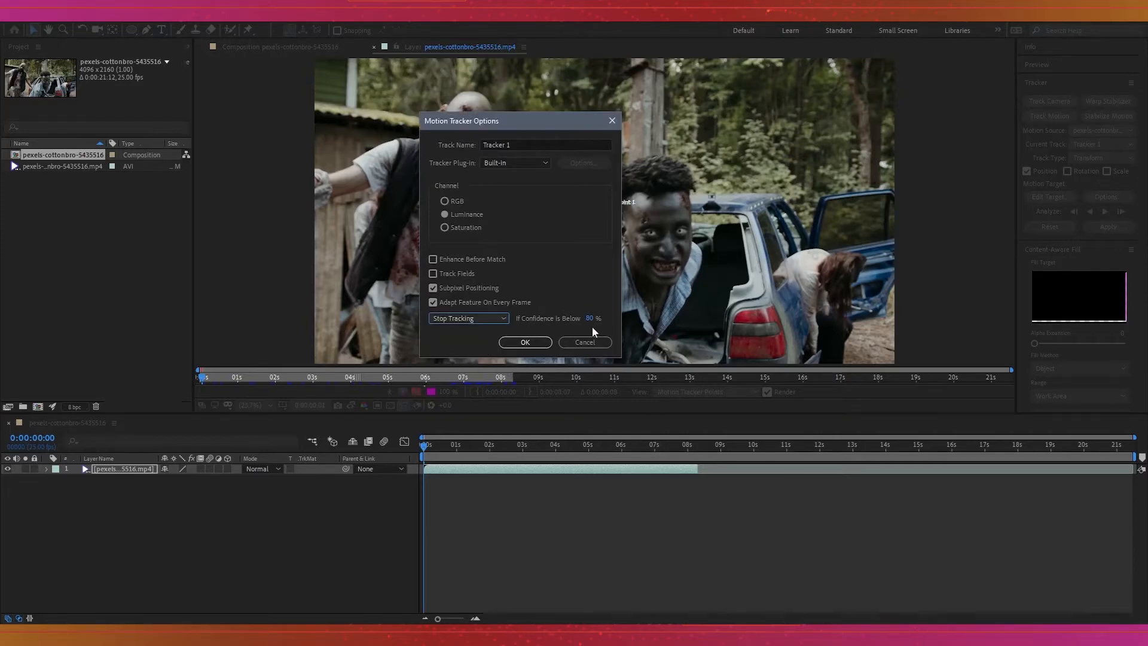
left_click(525, 342)
Enlarge the regions of Track Point 1 and place it over the front zombie's left-hand eye as seen in the frame.
scroll(610, 214, "up", 6)
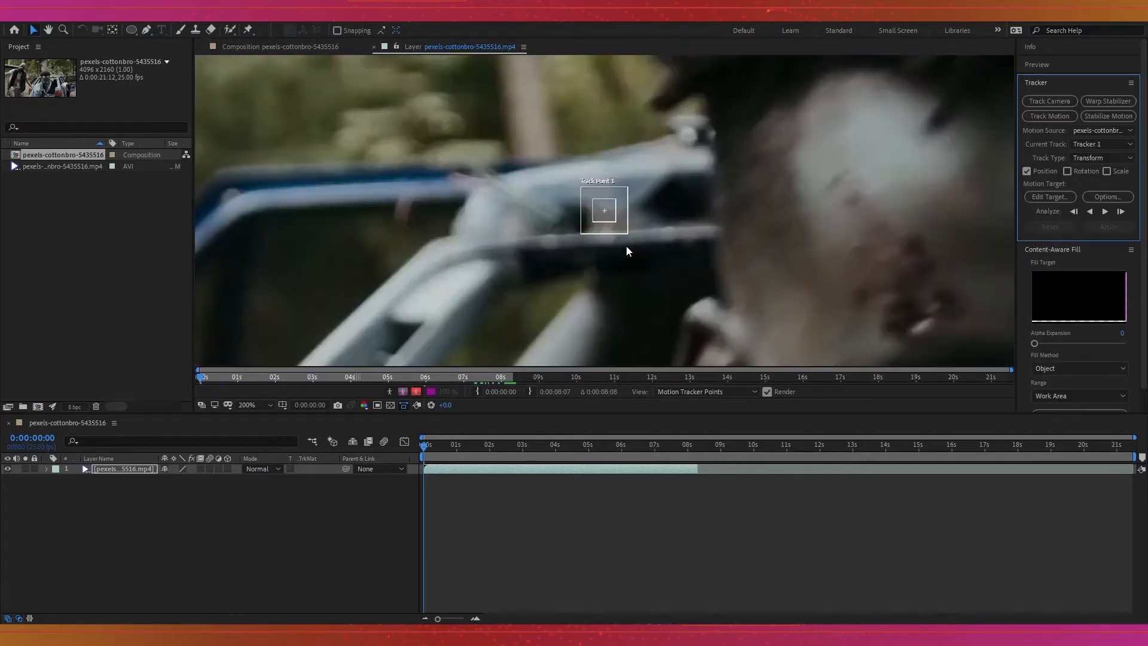
left_click_drag(615, 222, 650, 255)
scroll(778, 287, "down", 2)
left_click_drag(763, 293, 698, 230)
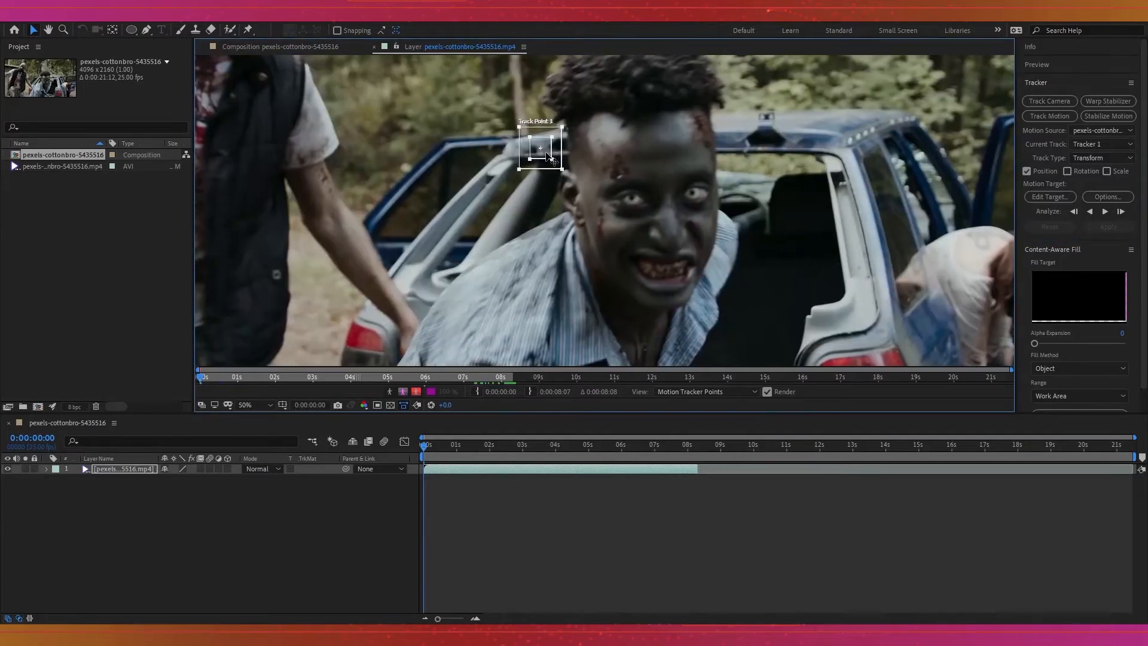
left_click_drag(549, 157, 642, 207)
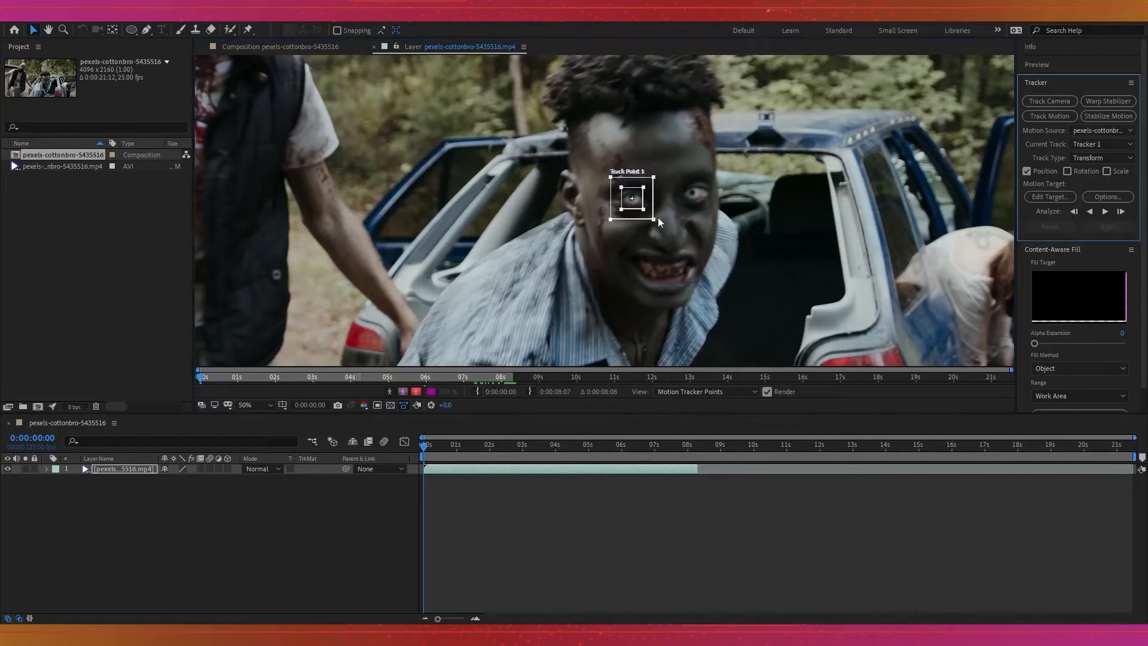
scroll(656, 218, "up", 2)
scroll(619, 230, "up", 2)
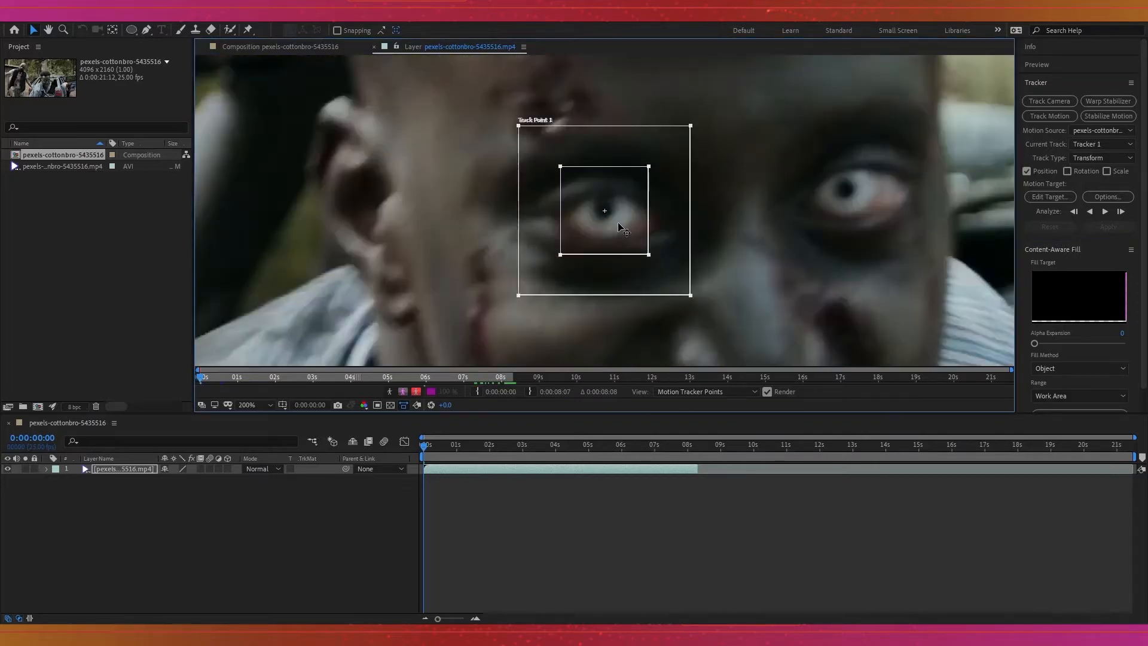
scroll(683, 214, "down", 4)
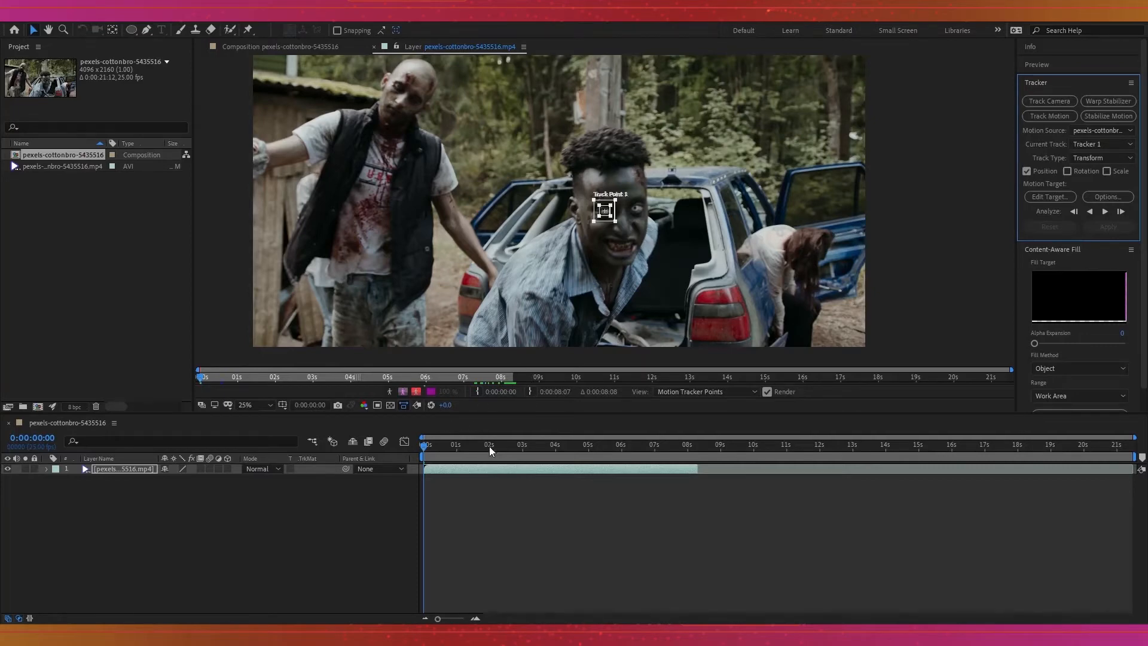
Preview the clip's movement, return to the first frame, and analyze the track forward to 0:00:03:17.
left_click_drag(436, 452, 556, 455)
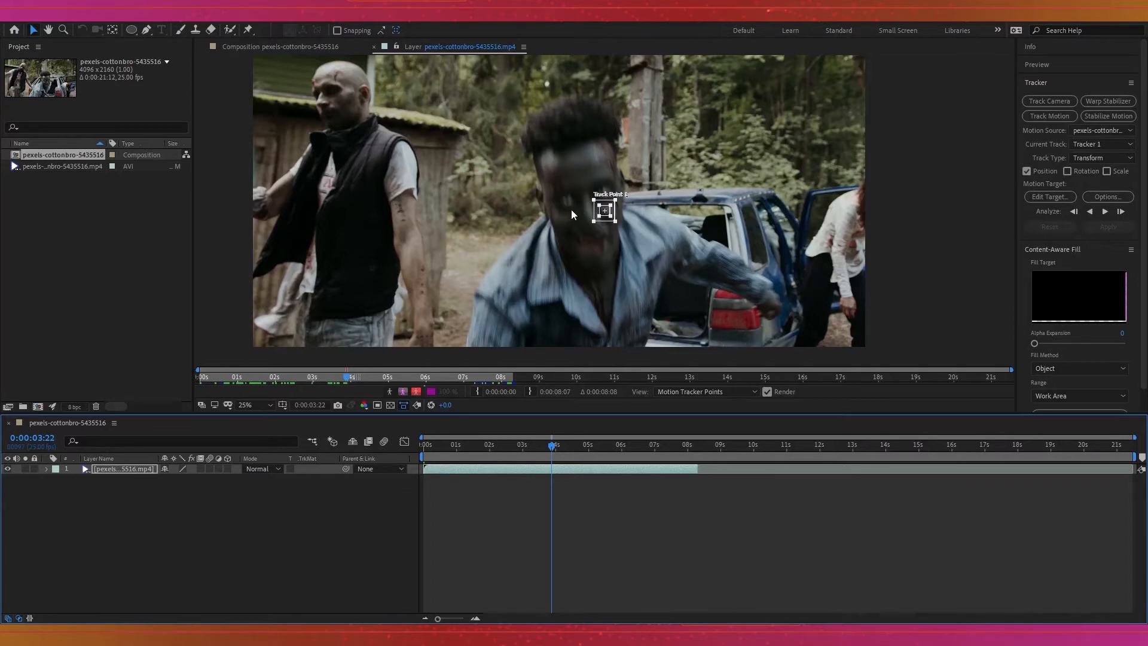
key("Home")
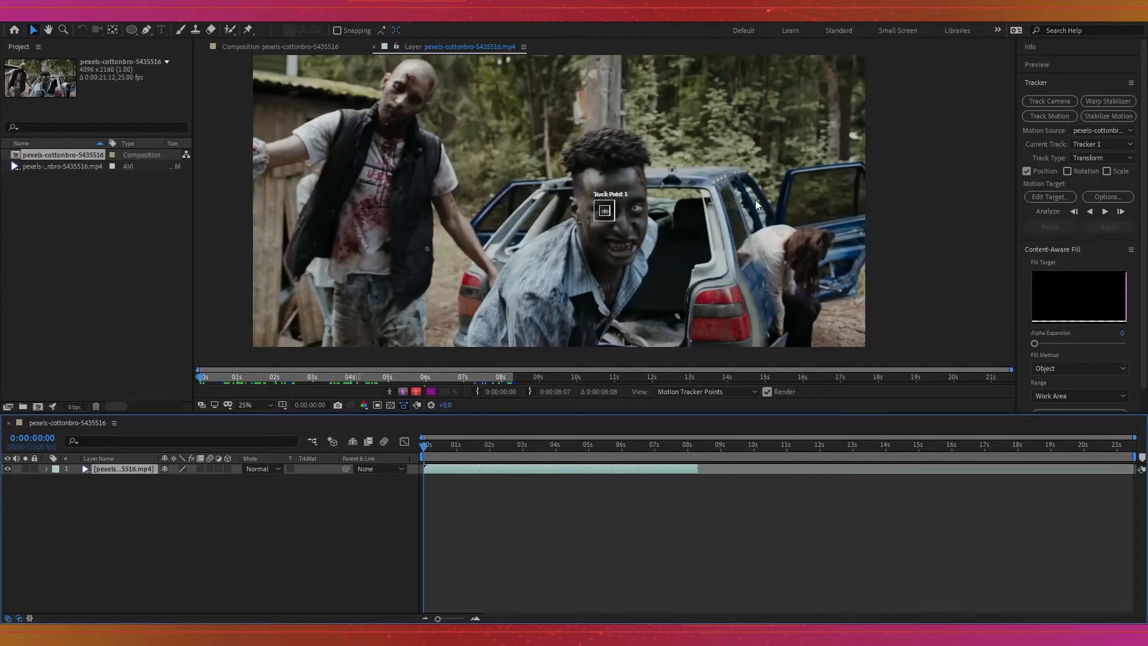
left_click(1106, 212)
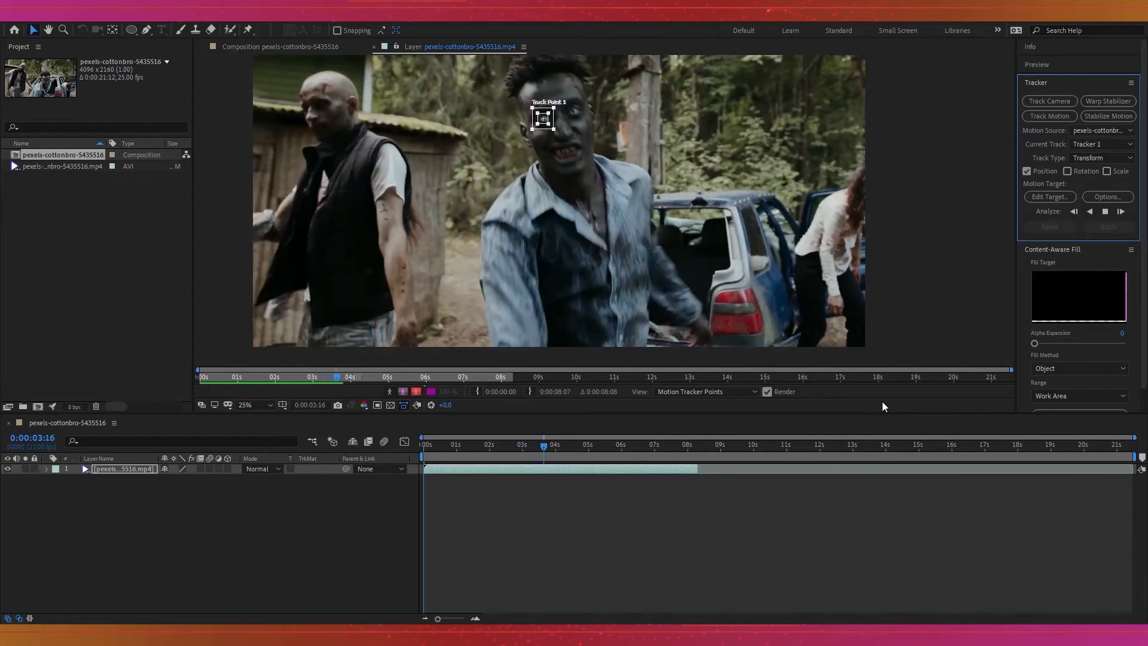
key("space")
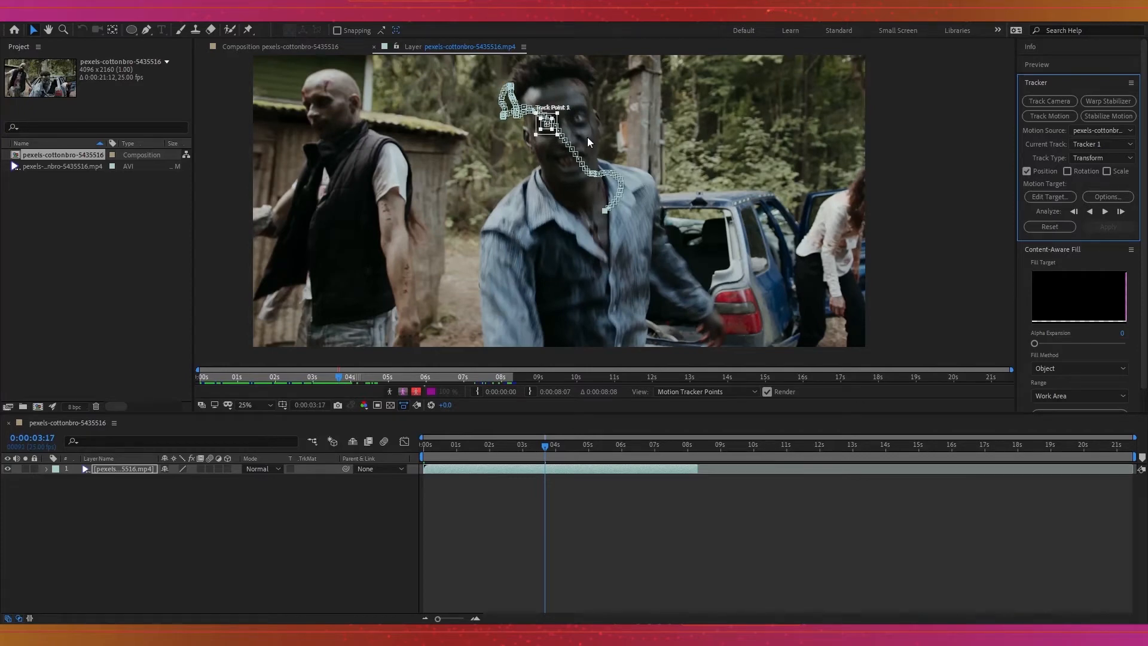
Reposition Track Point 1 so it is centred on the zombie's tracked eye at 0:00:03:17.
left_click_drag(546, 160, 547, 210)
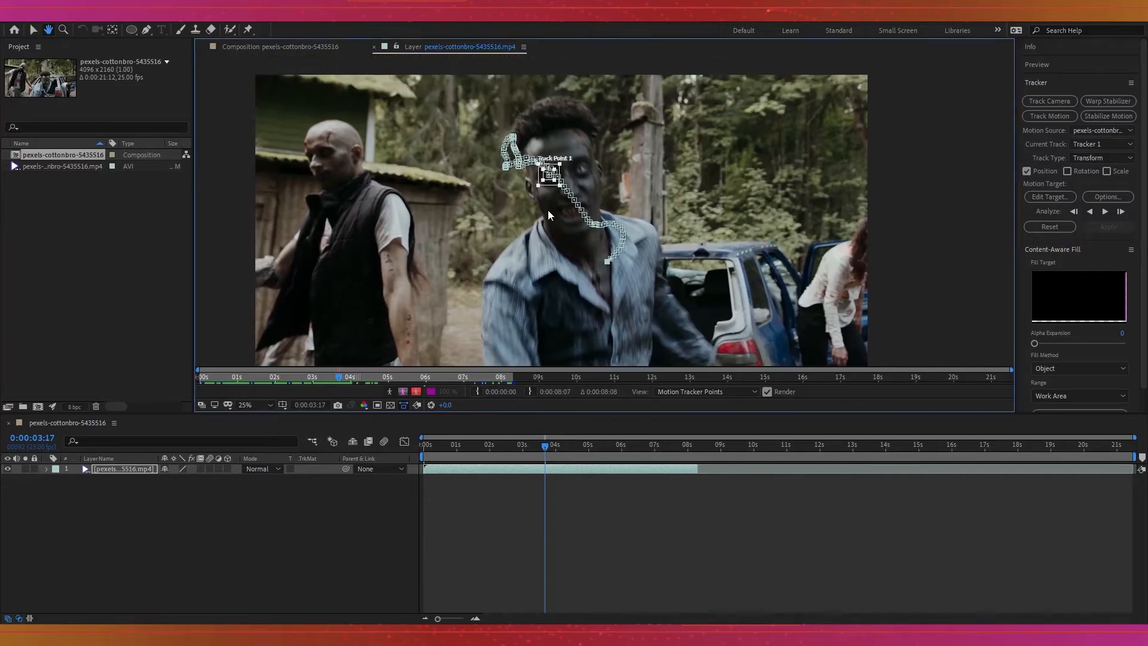
scroll(547, 210, "up", 3)
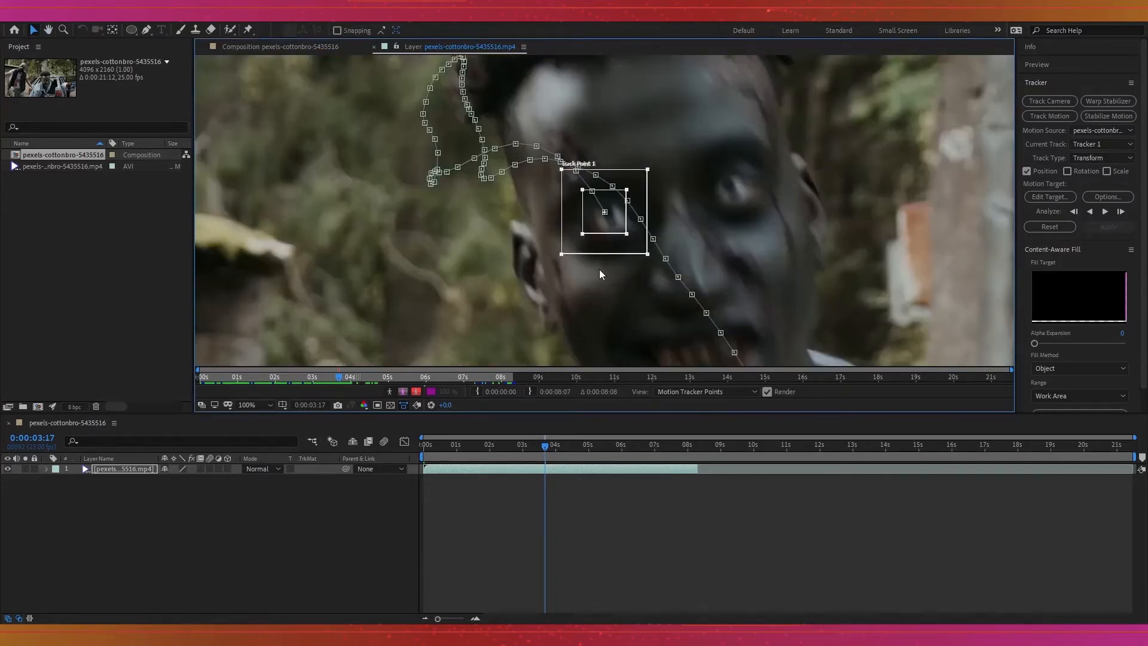
left_click_drag(599, 269, 555, 266)
scroll(554, 244, "up", 1)
left_click_drag(627, 249, 557, 224)
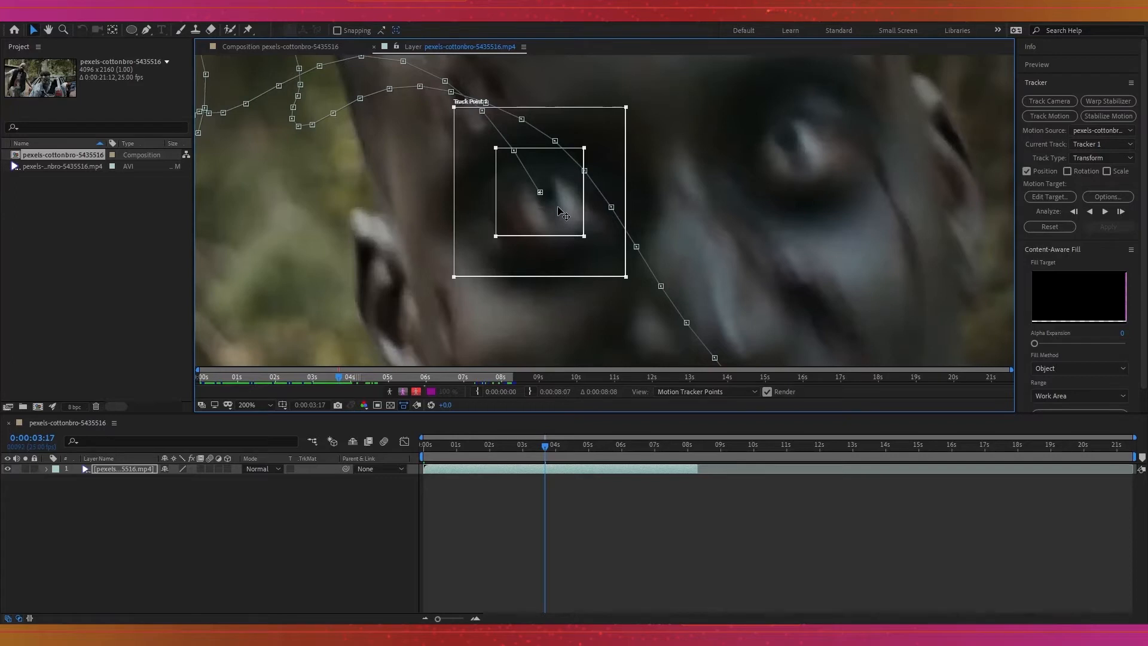
left_click_drag(563, 214, 575, 224)
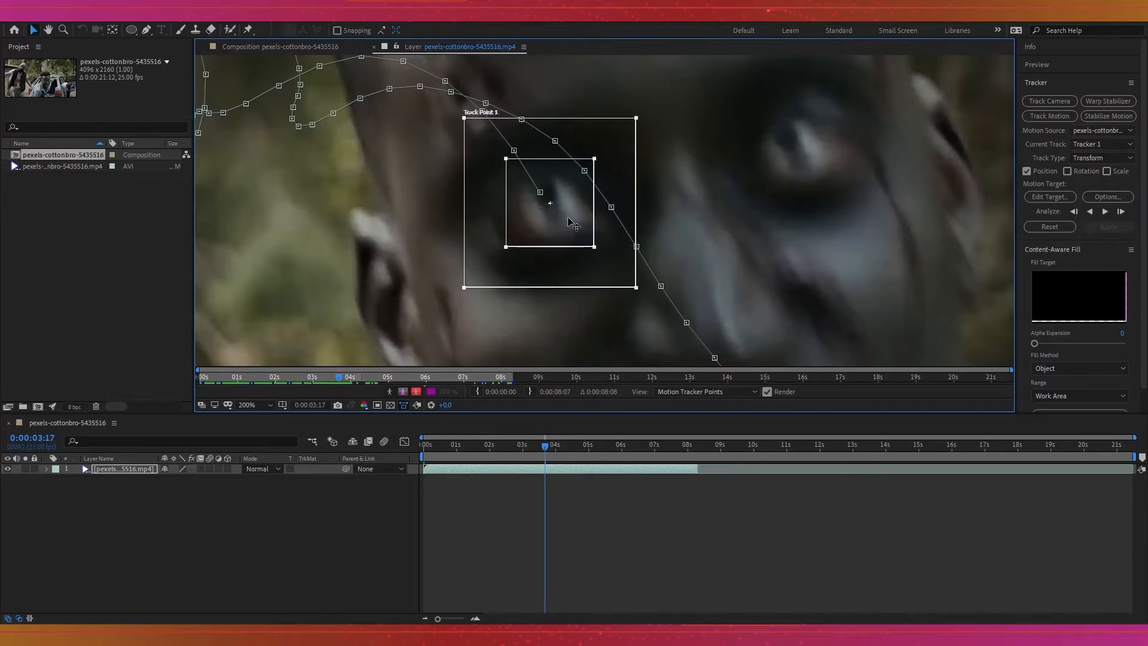
scroll(749, 285, "down", 2)
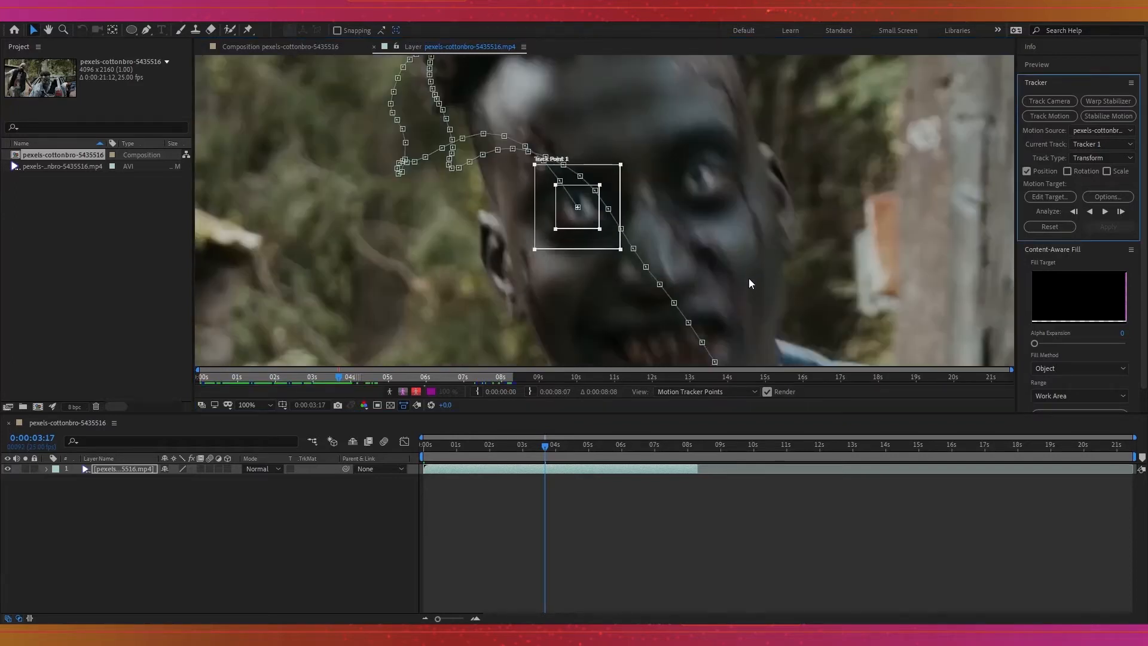
Analyze one frame forward to 0:00:03:18 and move Track Point 1 back onto the centre of the tracked eye.
left_click(1123, 213)
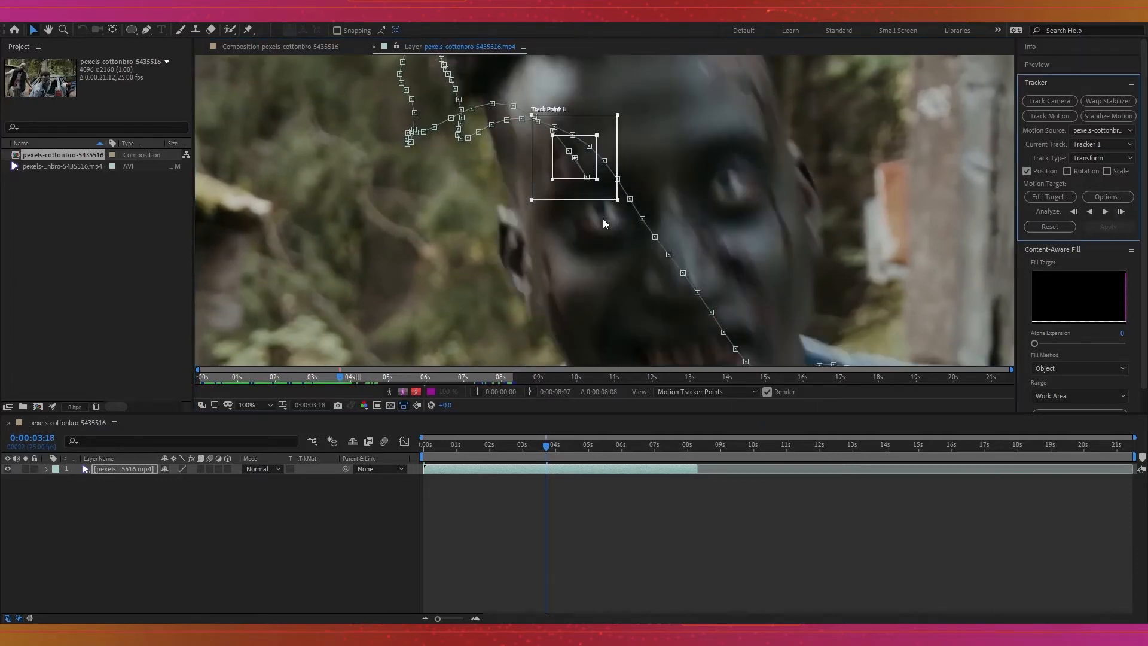
left_click_drag(588, 166, 617, 227)
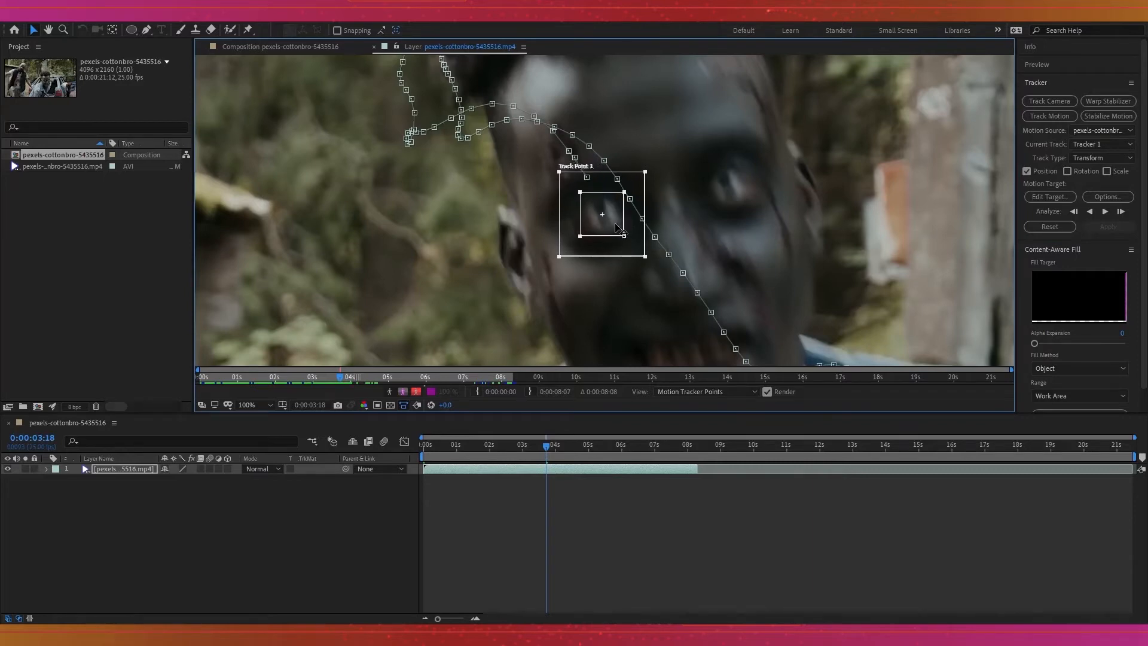
left_click_drag(633, 277, 534, 256)
scroll(534, 256, "up", 1)
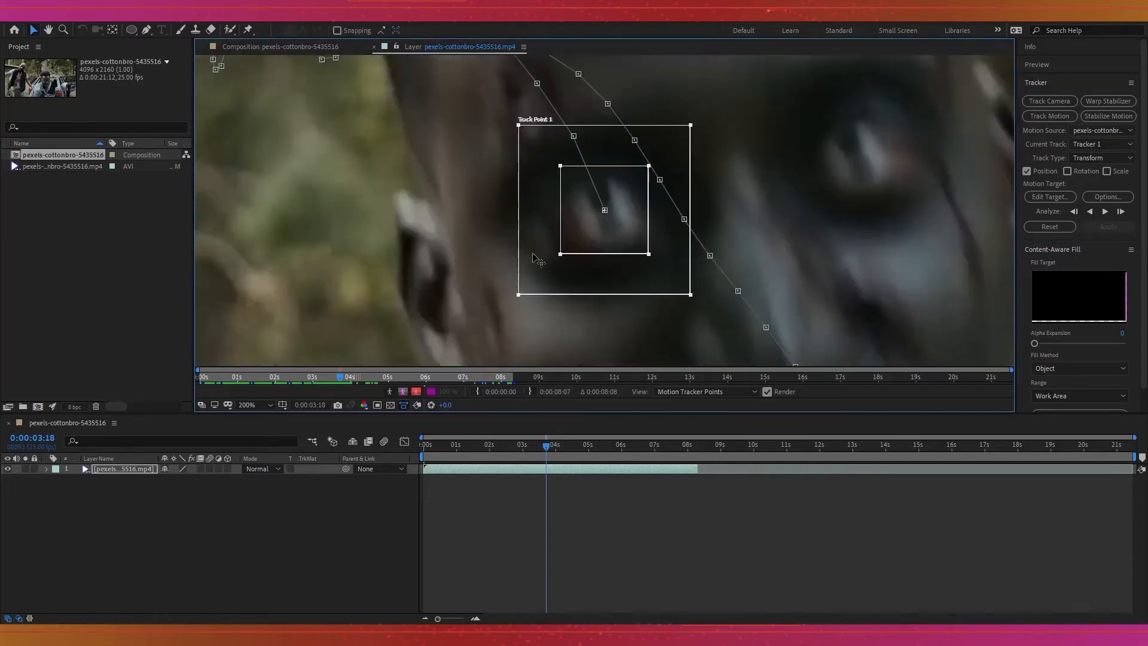
left_click_drag(618, 227, 617, 227)
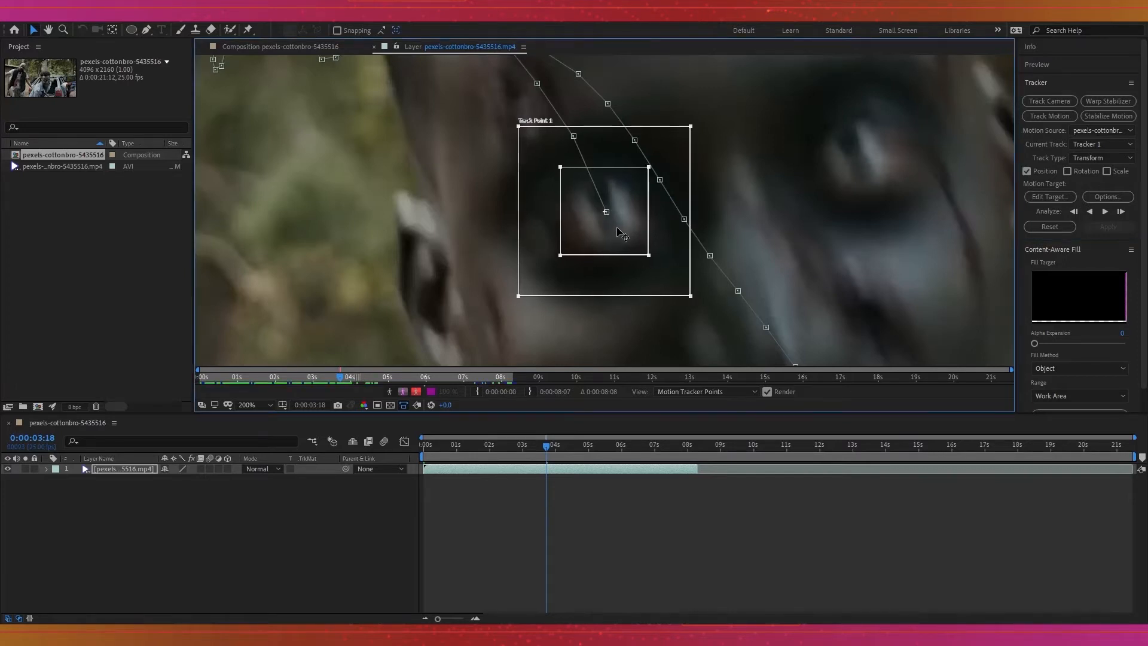
scroll(745, 214, "down", 1)
key("space")
left_click_drag(783, 244, 748, 163)
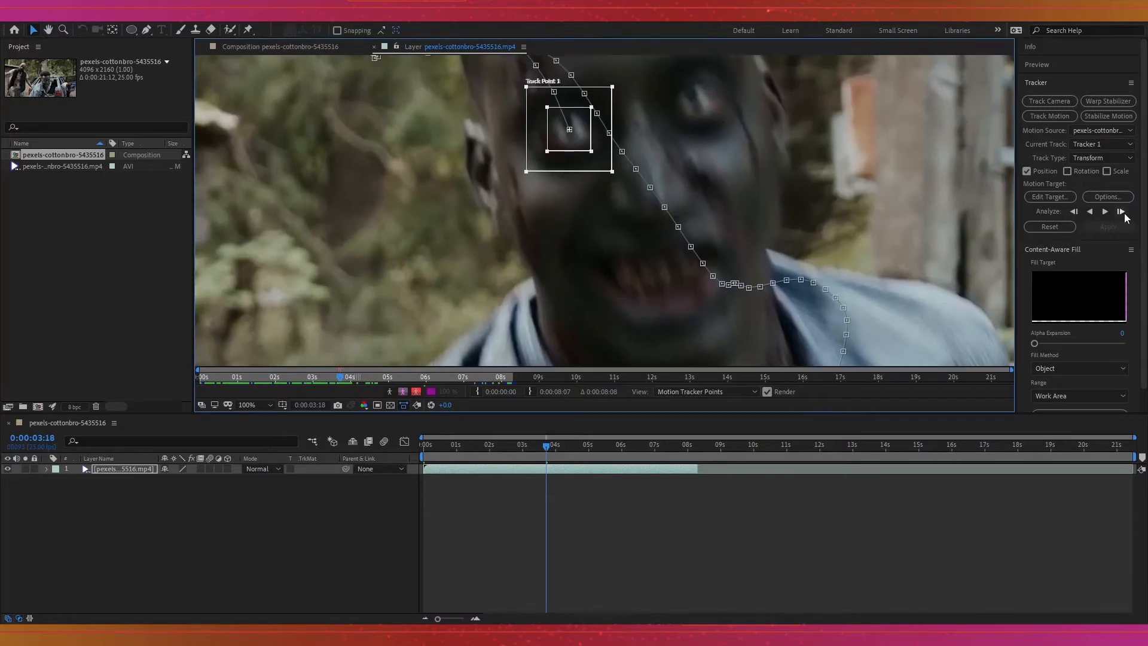
Analyze frame by frame to 0:00:03:20, moving Track Point 1 back onto the centre of the zombie's tracked eye.
left_click(1121, 211)
left_click_drag(588, 119, 610, 251)
left_click(1122, 212)
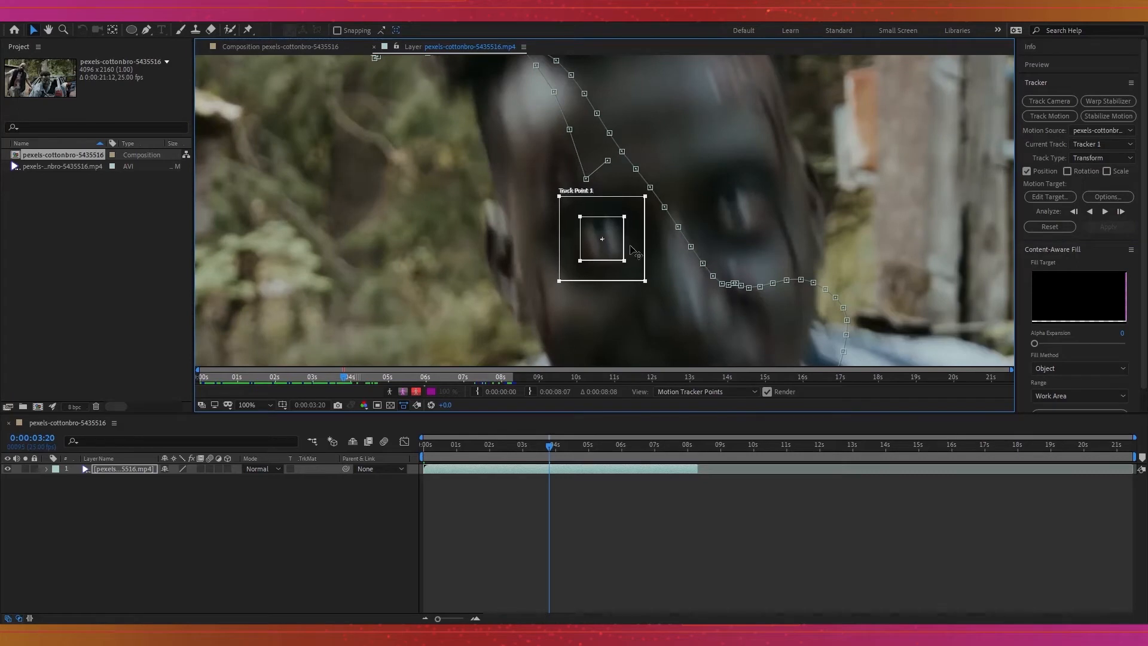
left_click(689, 321)
left_click_drag(686, 316, 568, 243)
left_click_drag(667, 317, 598, 211)
Advance the track one frame at a time from 0:00:03:20 to 0:00:03:23, correcting Track Point 1's position on the eye in each frame.
left_click(1120, 211)
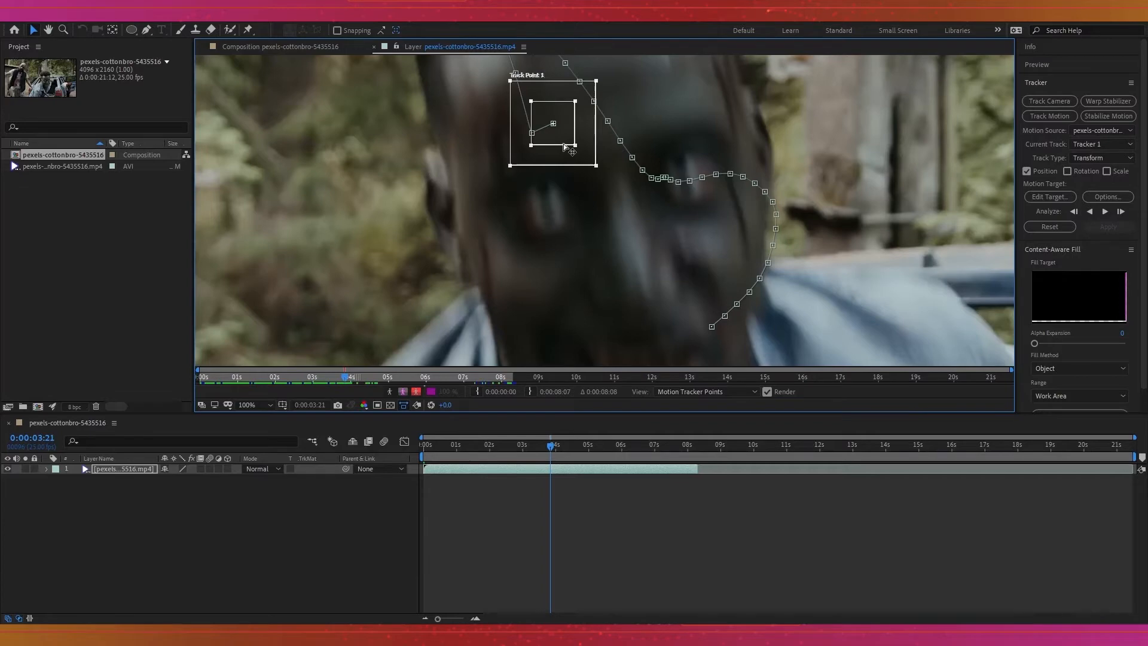
left_click_drag(565, 145, 559, 227)
left_click(1106, 213)
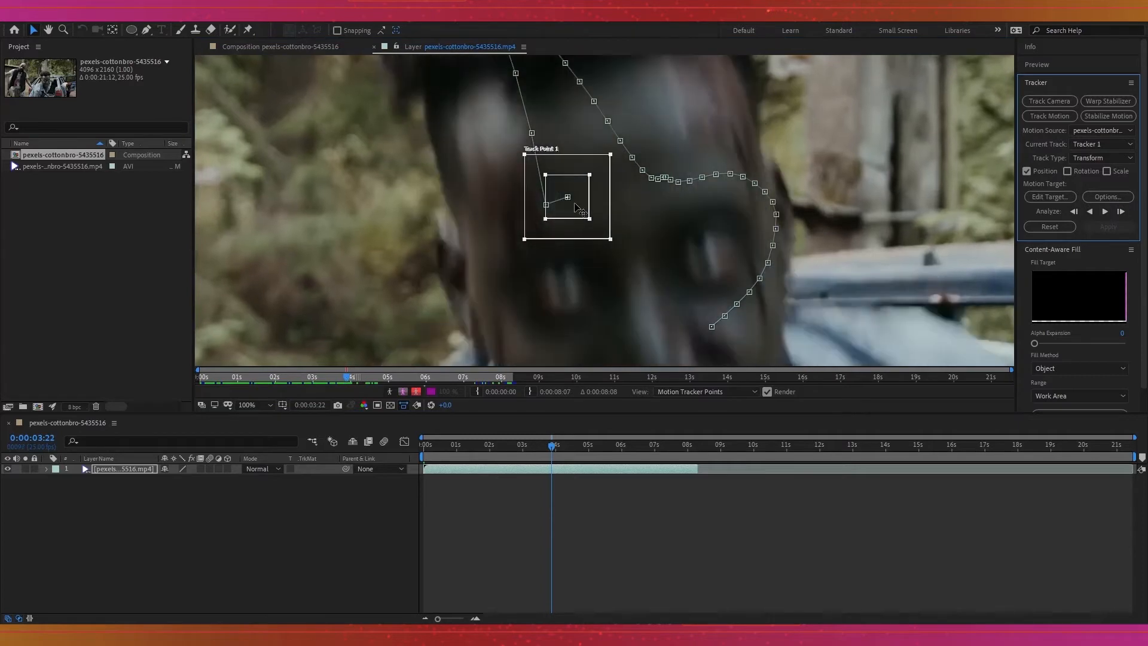
left_click(626, 298)
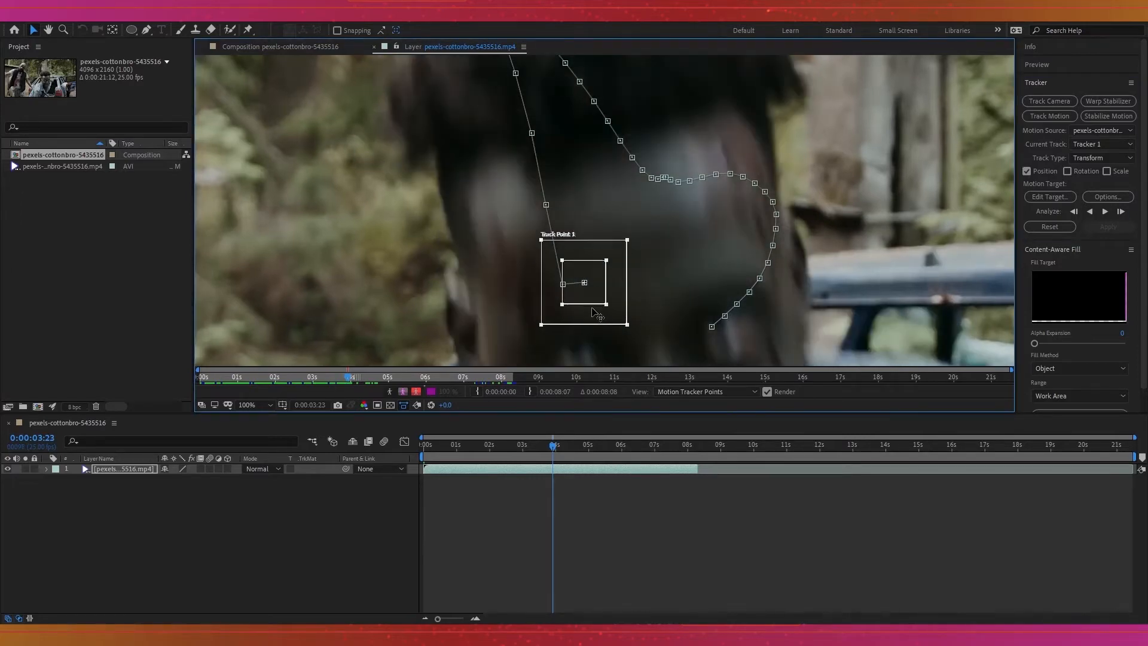
left_click_drag(592, 306, 587, 151)
Continue the analysis to 0:00:04:10, stepping through single frames and re-centring Track Point 1 wherever it leaves the eye.
left_click(1121, 211)
left_click(1121, 212)
left_click(1122, 211)
left_click_drag(567, 103, 573, 278)
left_click(1121, 211)
left_click(1121, 211)
left_click(1121, 211)
left_click_drag(572, 290, 573, 310)
left_click(1121, 211)
left_click(1105, 211)
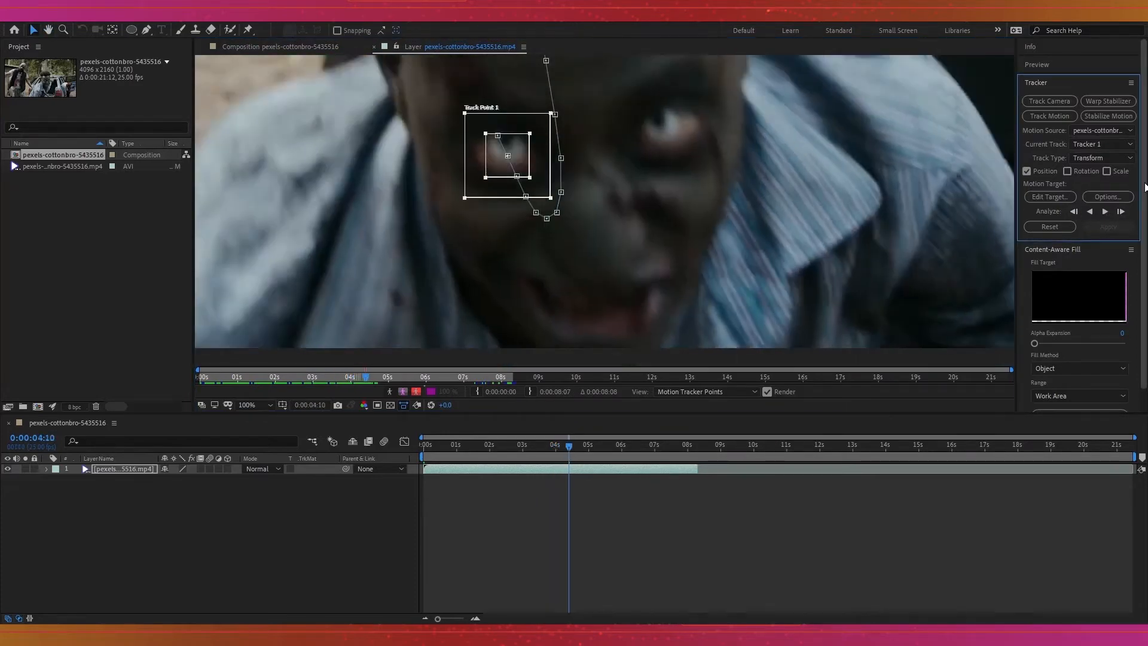
Step the analysis back from 0:00:04:10 and redo it forward to 0:00:04:12 with Track Point 1 on the eye.
left_click(1074, 211)
left_click(1074, 211)
left_click(1121, 211)
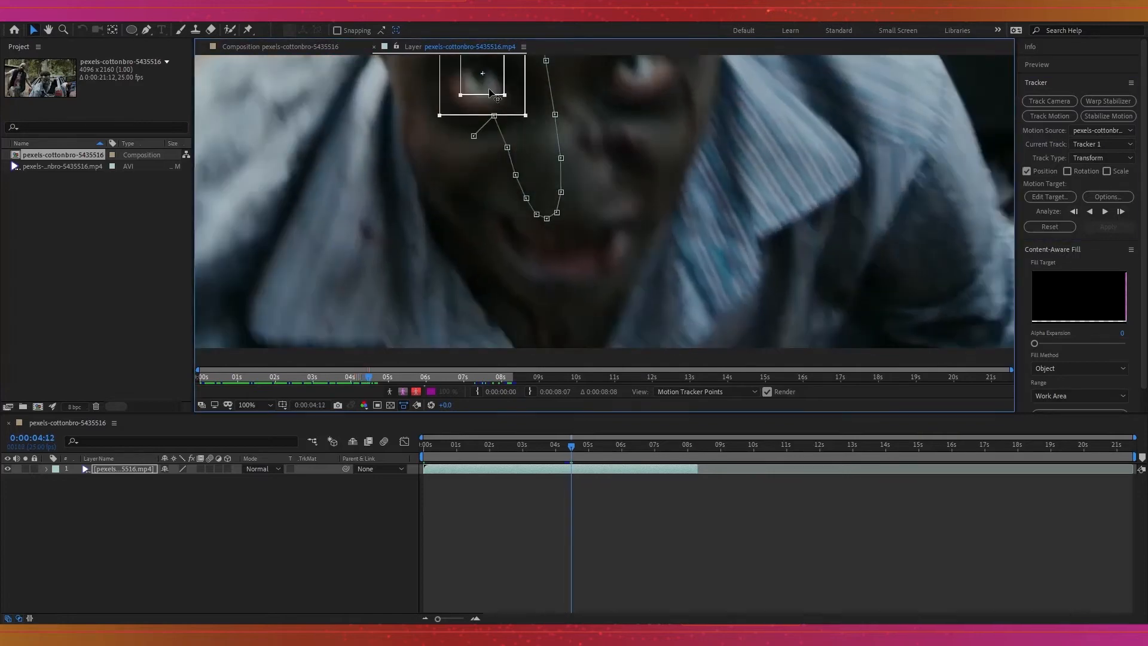
left_click_drag(598, 150, 601, 278)
Analyze single frames from 0:00:04:12 to 0:00:05:00, realigning Track Point 1 with the eye where the track drifts.
left_click(1121, 211)
left_click(1121, 211)
left_click_drag(479, 221, 465, 182)
left_click(1121, 211)
left_click_drag(515, 149, 621, 324)
left_click(1121, 211)
left_click_drag(540, 341, 541, 286)
left_click(1121, 211)
left_click_drag(522, 312, 418, 107)
left_click(1121, 211)
left_click(1121, 212)
left_click(1121, 211)
left_click_drag(419, 107, 544, 240)
left_click(1122, 211)
left_click(1122, 212)
left_click(1122, 211)
left_click_drag(520, 218, 496, 198)
left_click(1121, 211)
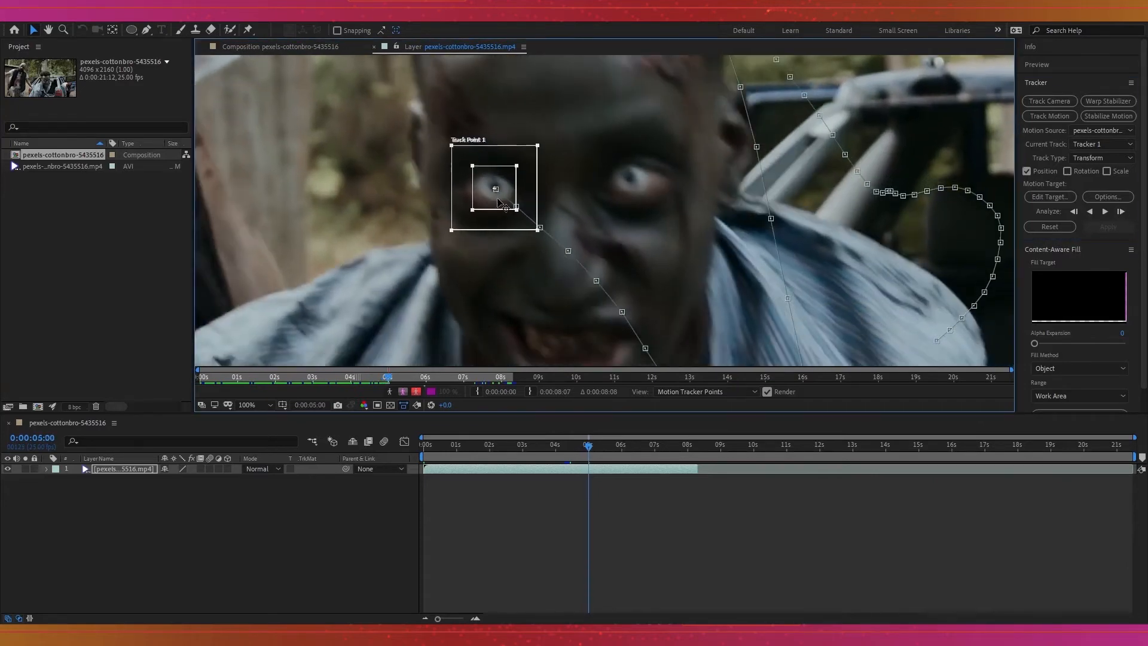
Extend the eye track from 0:00:05:00 to 0:00:05:24, keeping Track Point 1 centred on the eye in a closer view.
left_click(1121, 211)
left_click(1121, 211)
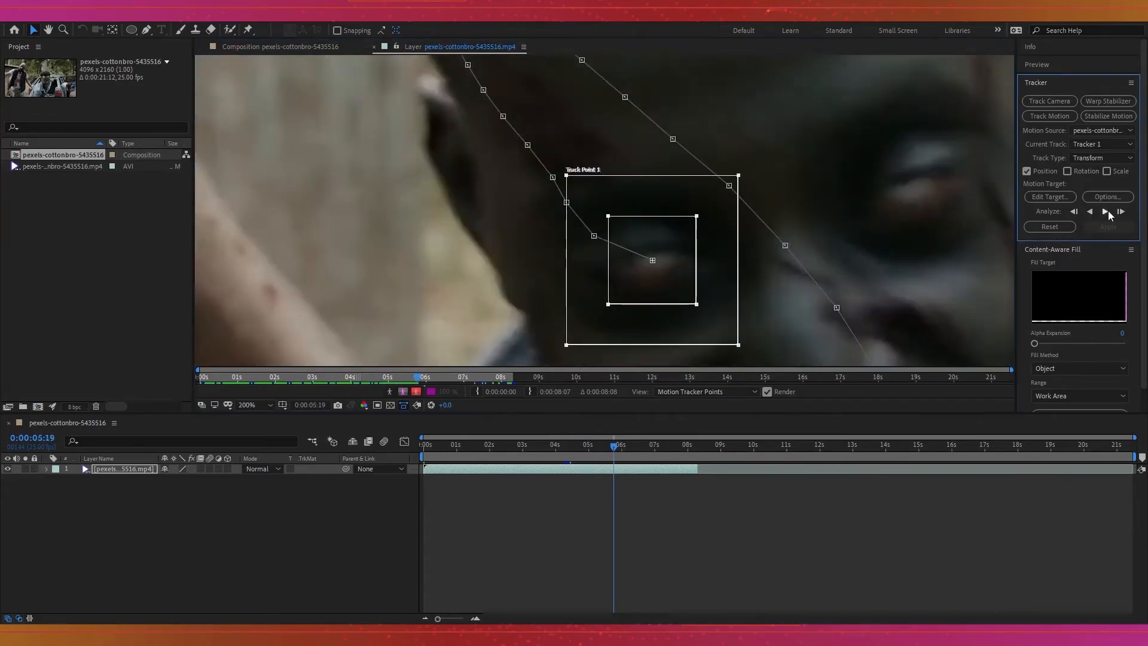
left_click(1121, 211)
left_click_drag(744, 293, 496, 178)
left_click(1122, 211)
left_click(1121, 211)
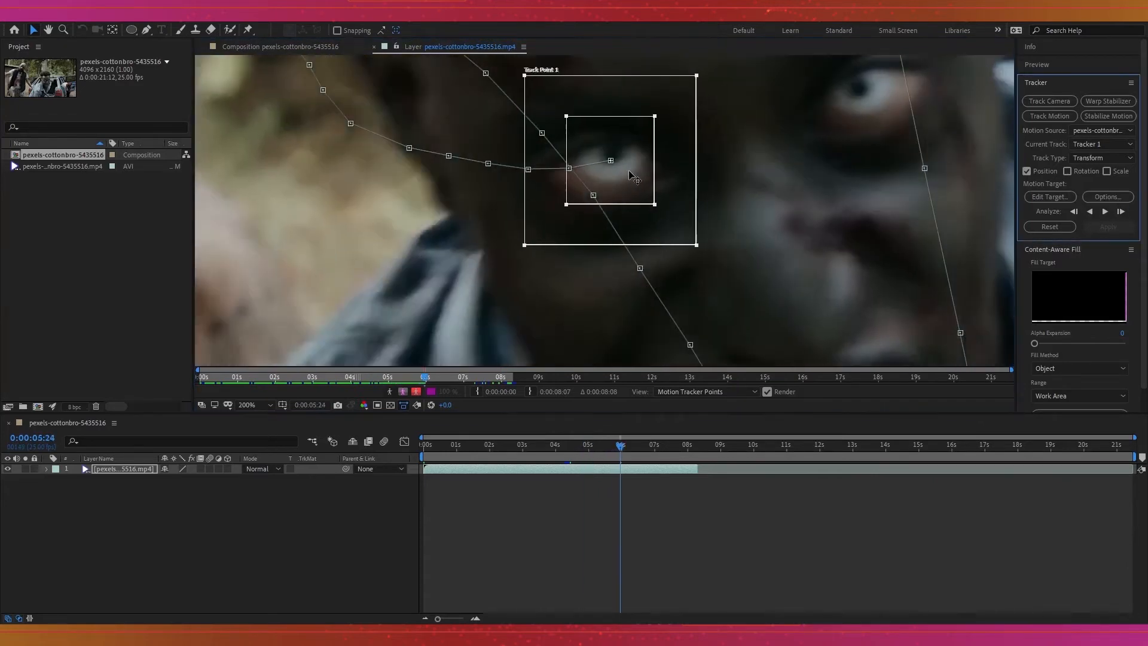
Analyze onward from 0:00:05:24, step back a few frames to check the track, and continue forward to 0:00:07:23.
left_click(1121, 211)
left_click(1122, 211)
left_click(1121, 211)
scroll(653, 135, "down", 1)
key("Page_Up")
key("Page_Up")
key("Page_Up")
left_click(1105, 211)
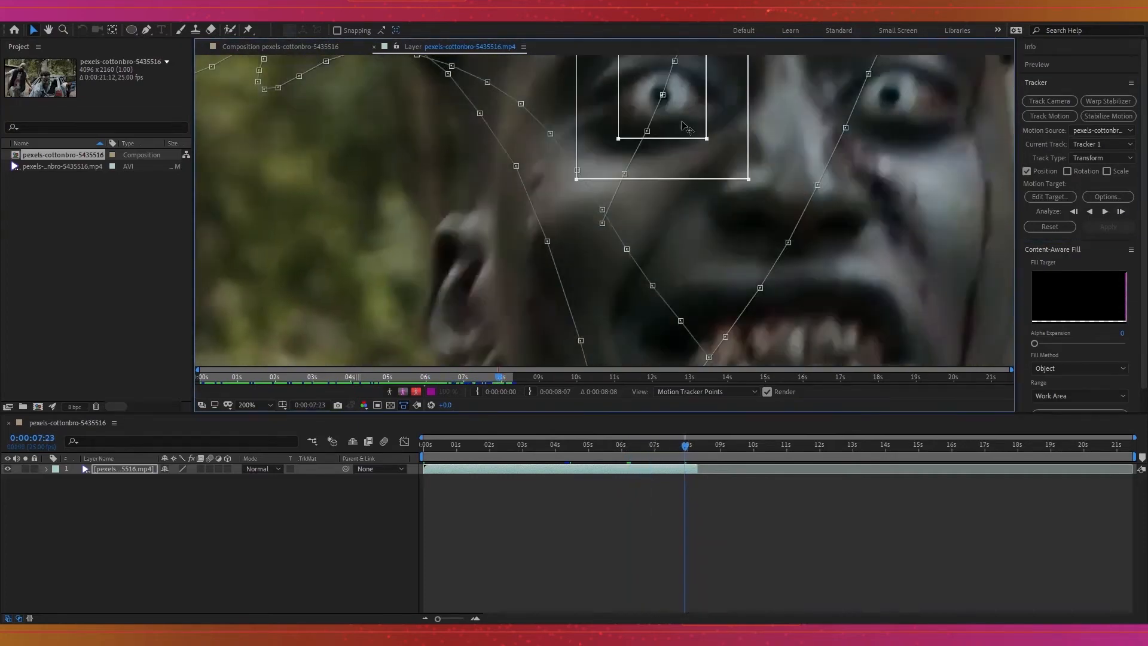
Step back from 0:00:07:23 to check the track point and complete the eye track to the clip's end at 0:00:08:07.
key("Page_Up")
key("Page_Up")
key("Page_Up")
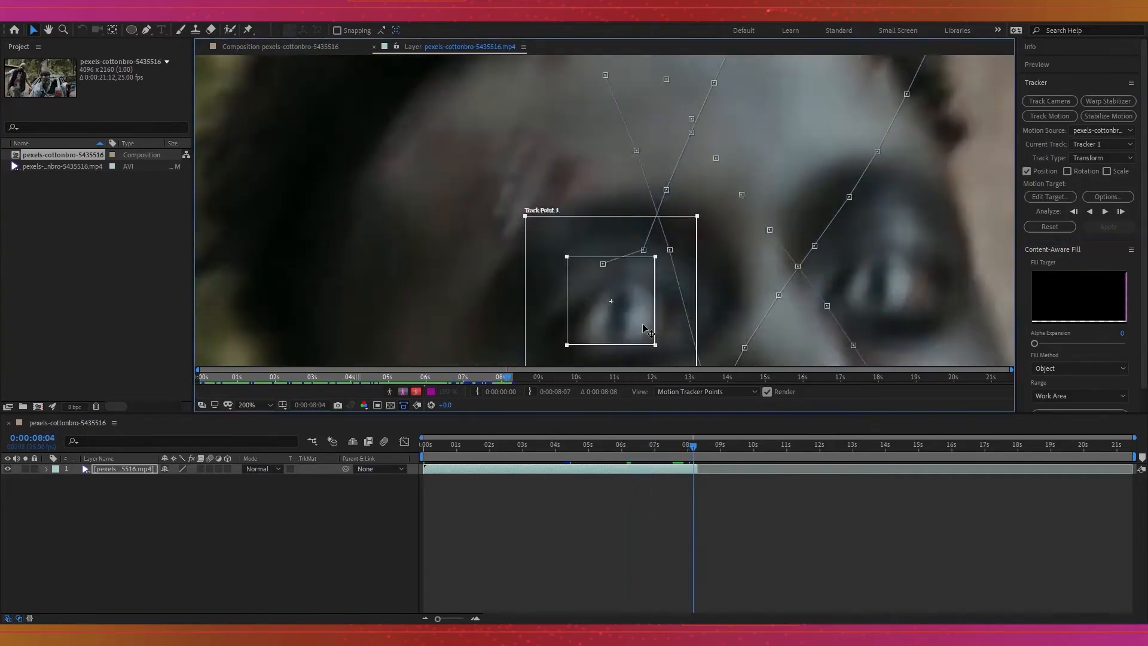
scroll(689, 109, "down", 4)
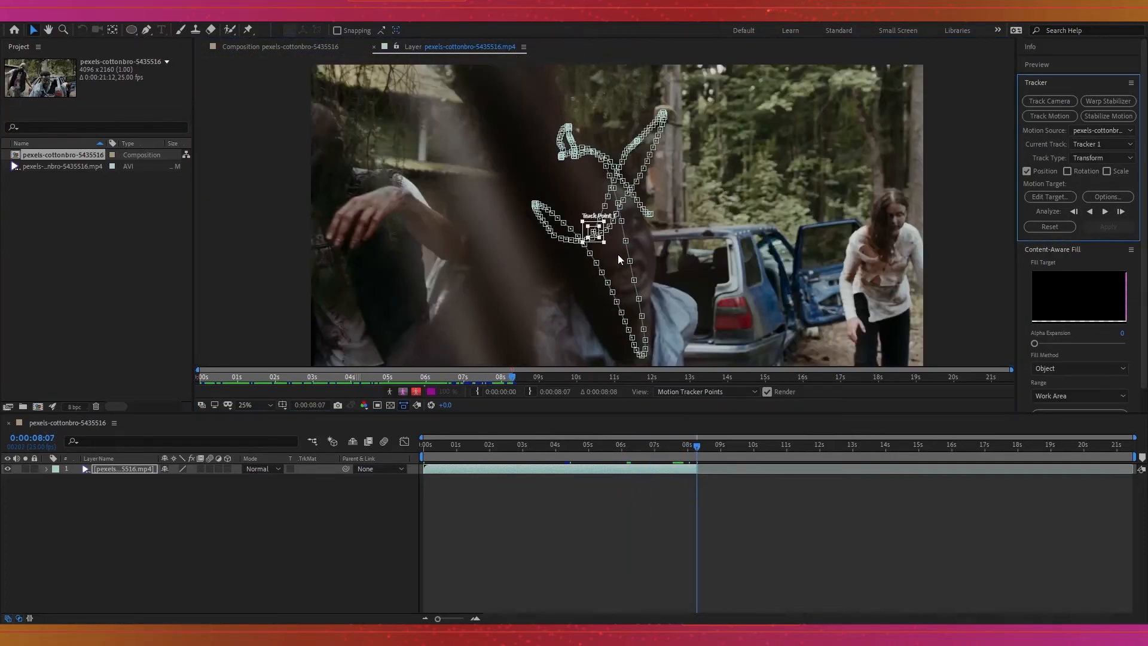
mouse_move(748, 245)
left_mouse_down()
mouse_move(816, 233)
mouse_move(749, 223)
left_mouse_up()
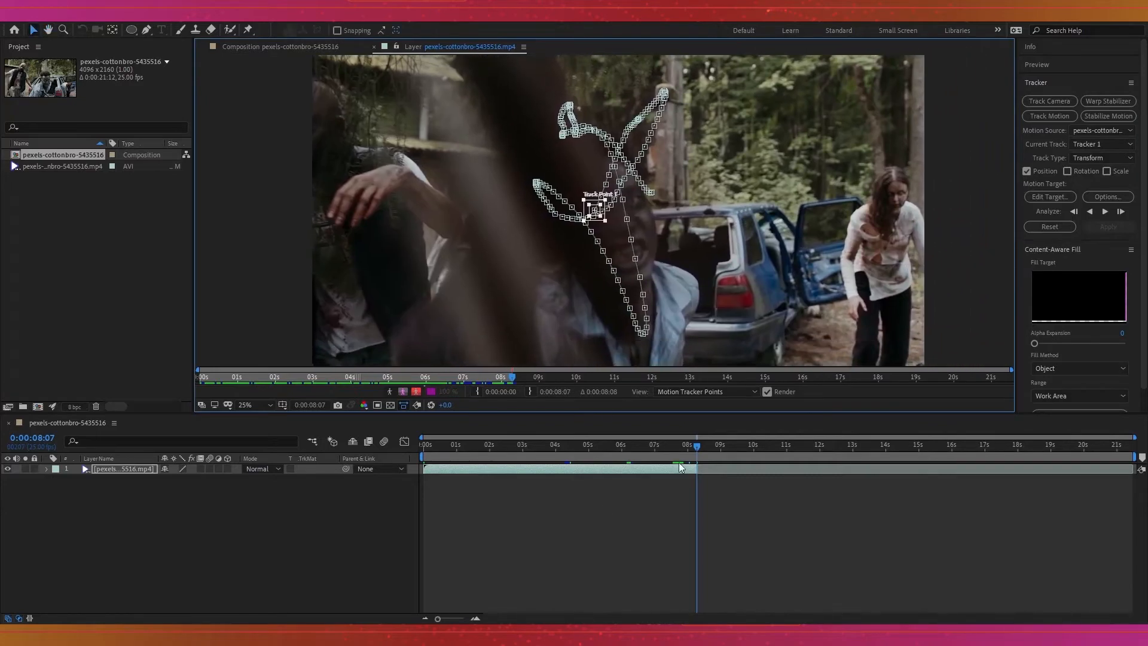
Return to the first frame, add a null object, and name it R.Eye.
left_click_drag(697, 448, 406, 463)
left_click(238, 549)
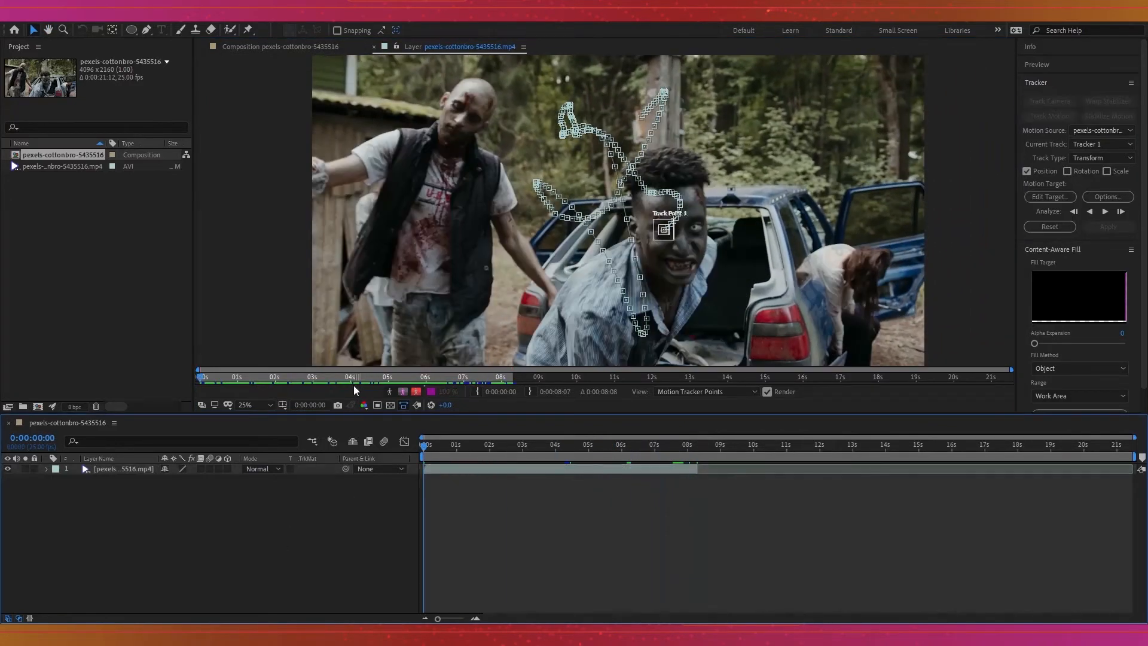
key("ctrl+alt+shift+y")
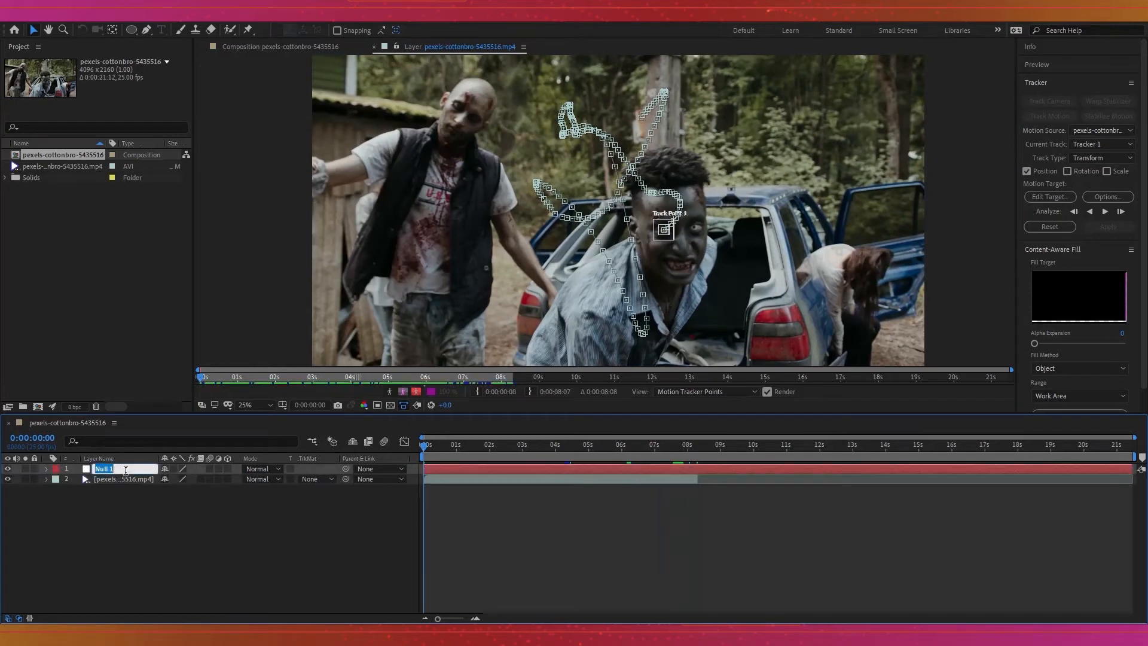
type("R.Eye")
key("Return")
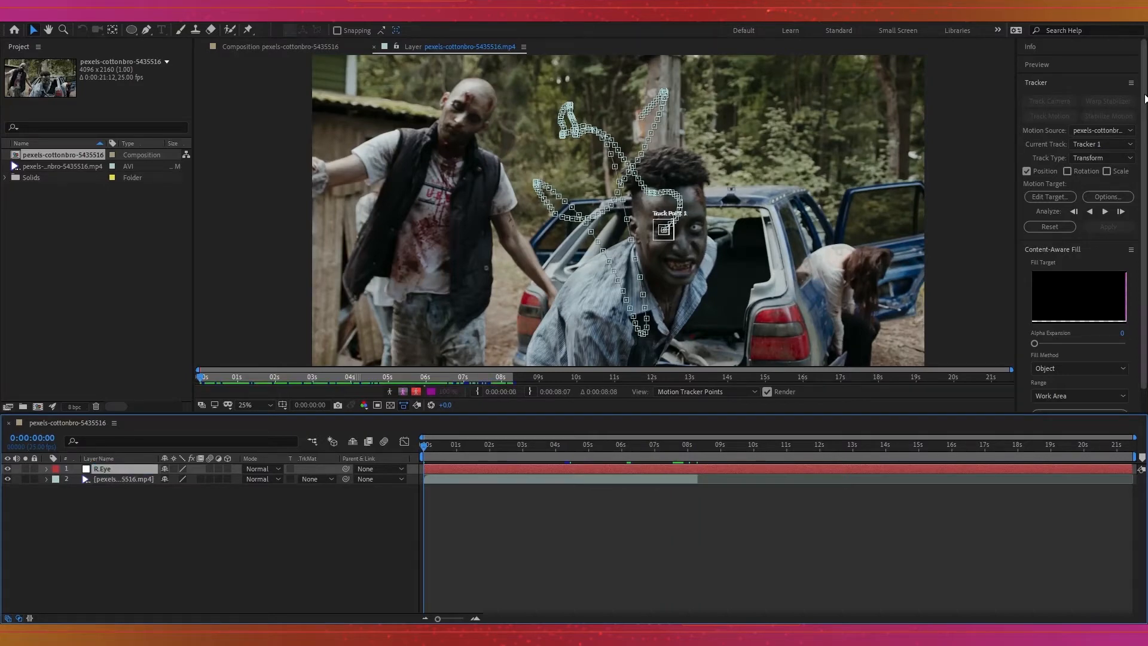
Set the R.Eye layer as the tracker's motion target and apply the tracking data to it.
left_click(1058, 195)
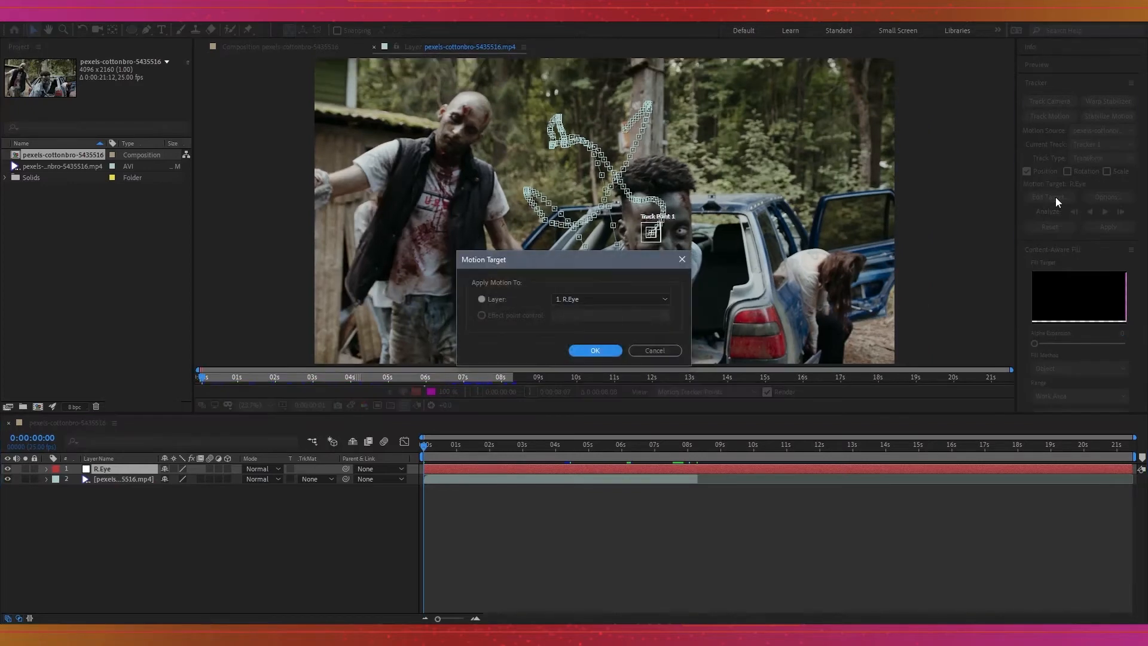
left_click(590, 304)
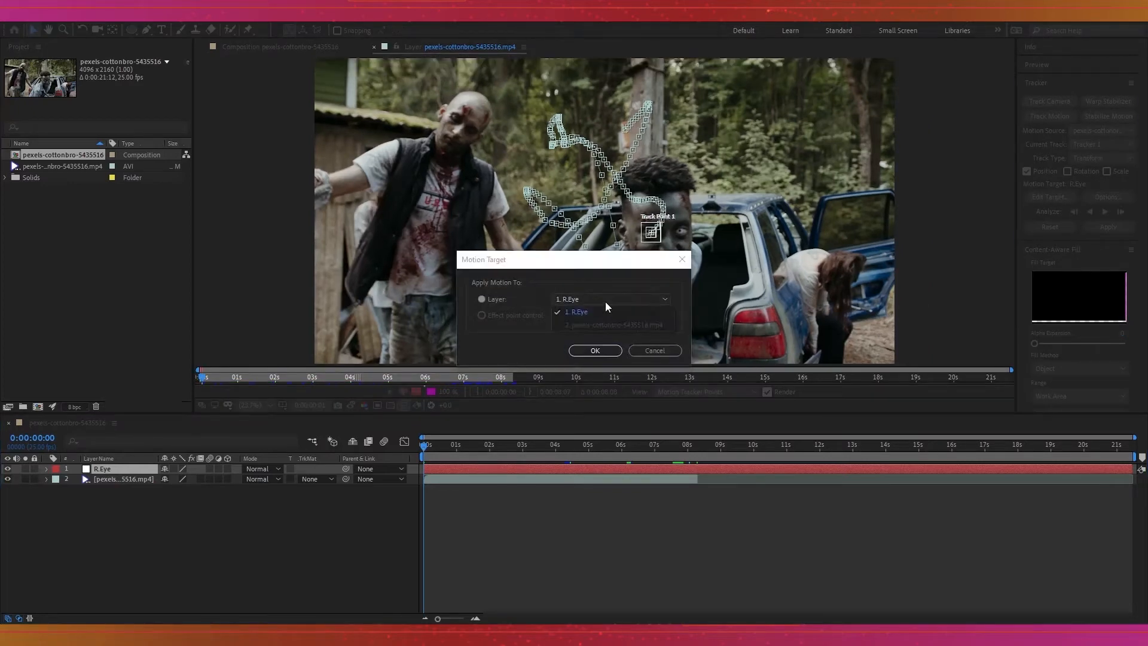
left_click(589, 304)
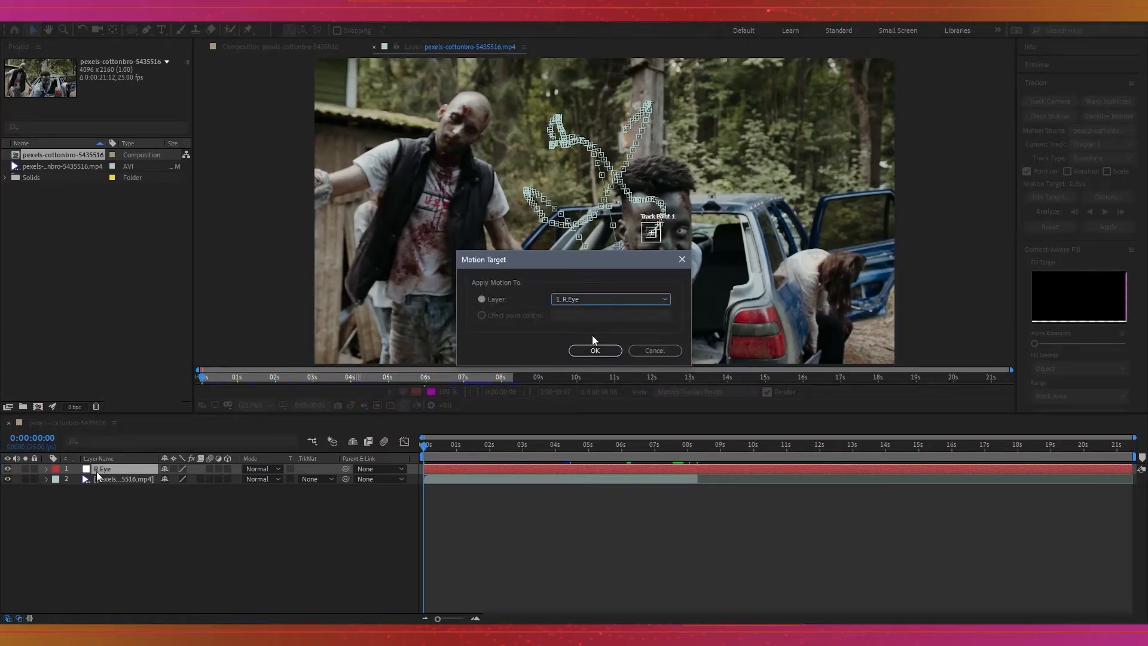
left_click(596, 351)
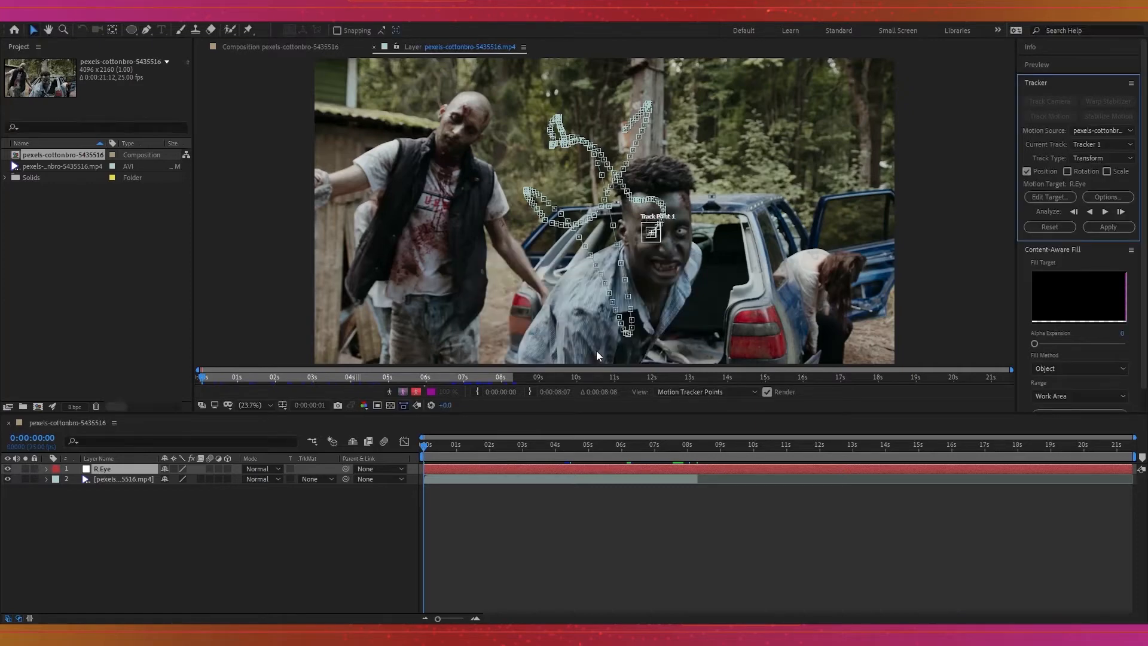
left_click(1106, 226)
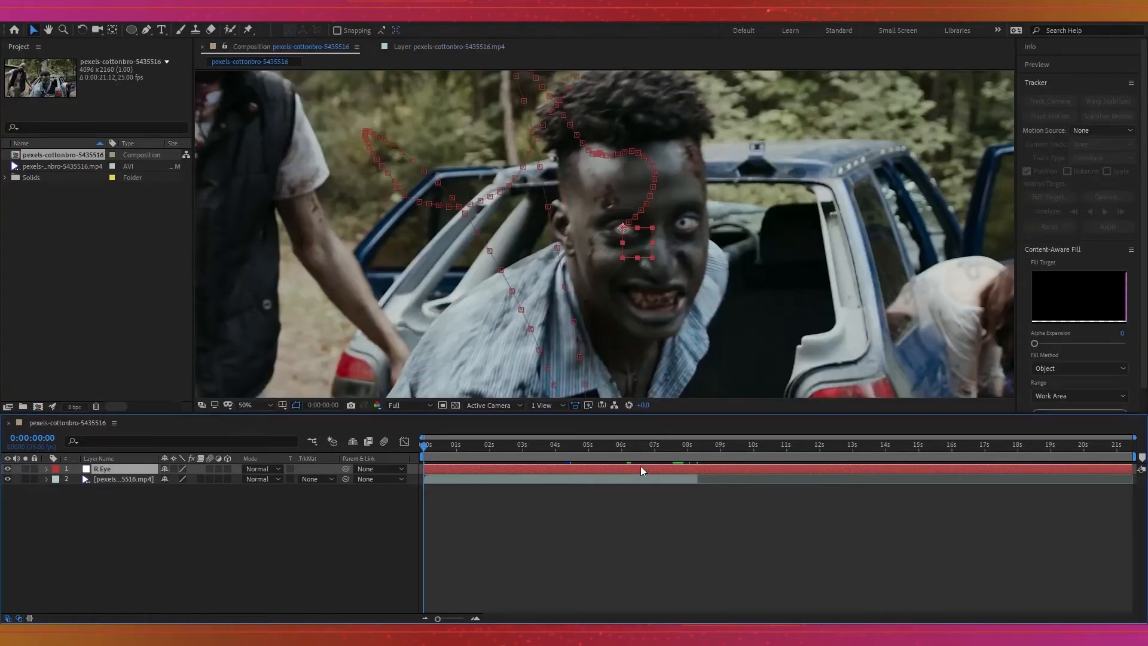
Trim the R.Eye null so it ends with the footage at 0:00:08:07.
left_click(663, 480)
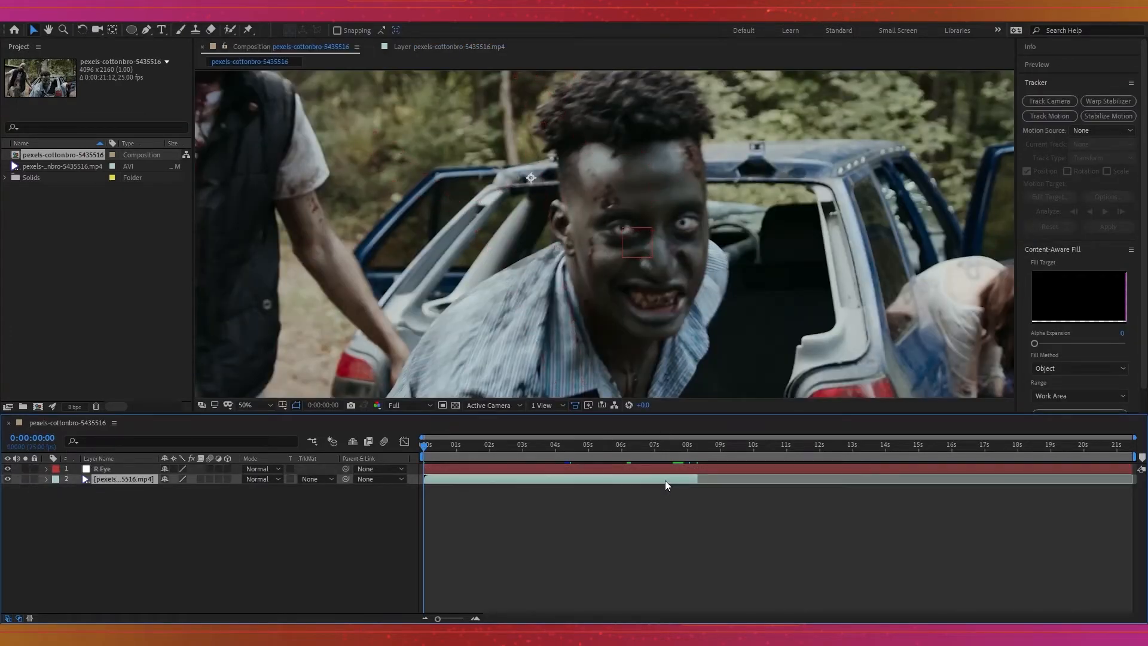
key("o")
left_click(687, 468)
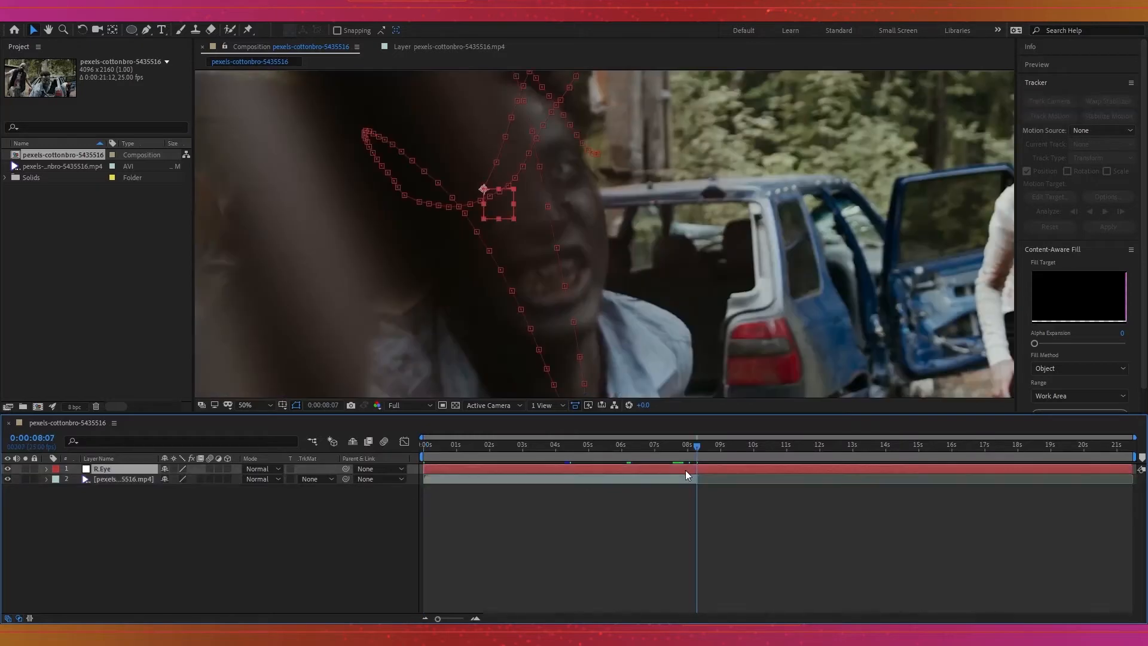
key("alt+bracketright")
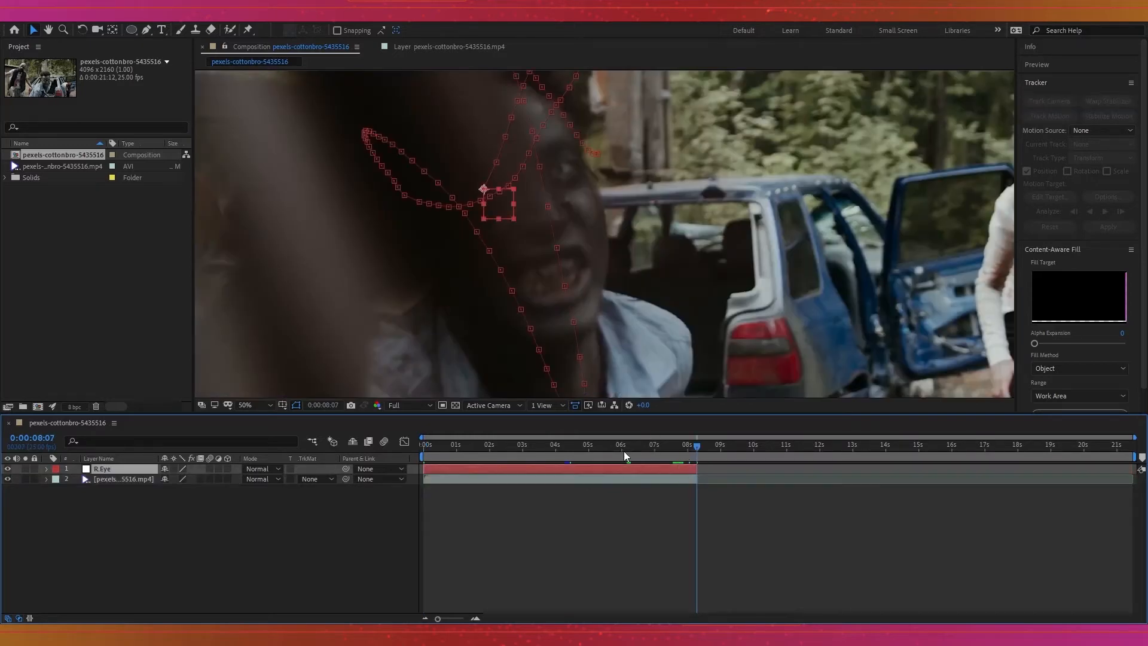
Play the composition from the start to check how the R.Eye null follows the eye, and return to 0:00:00:01.
key("Home")
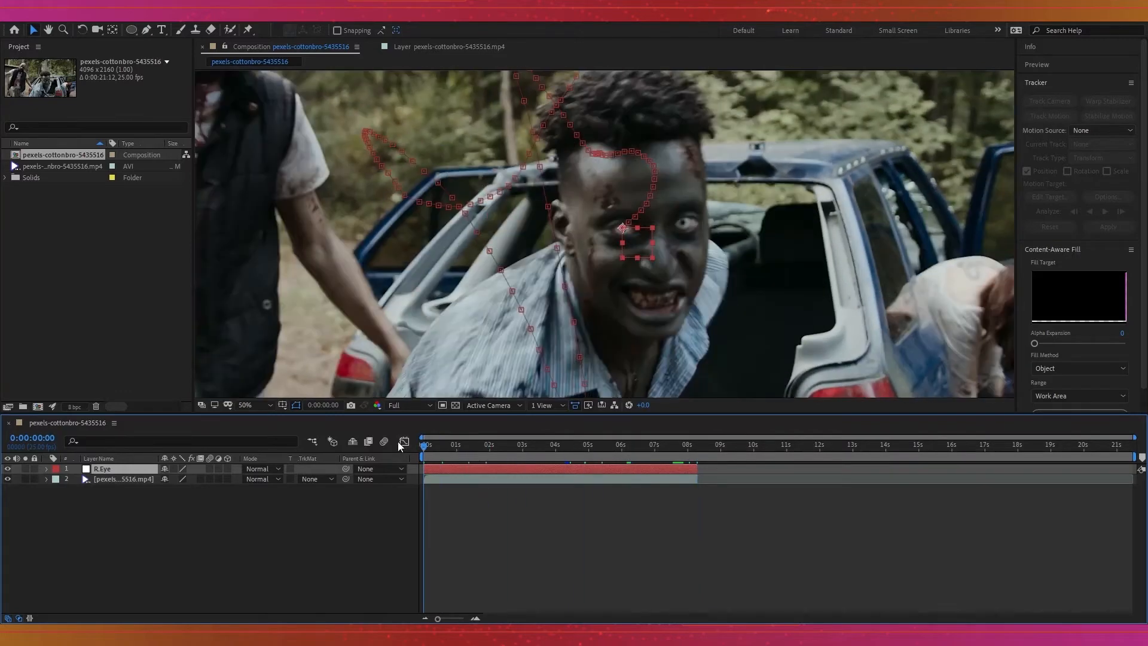
left_click(95, 529)
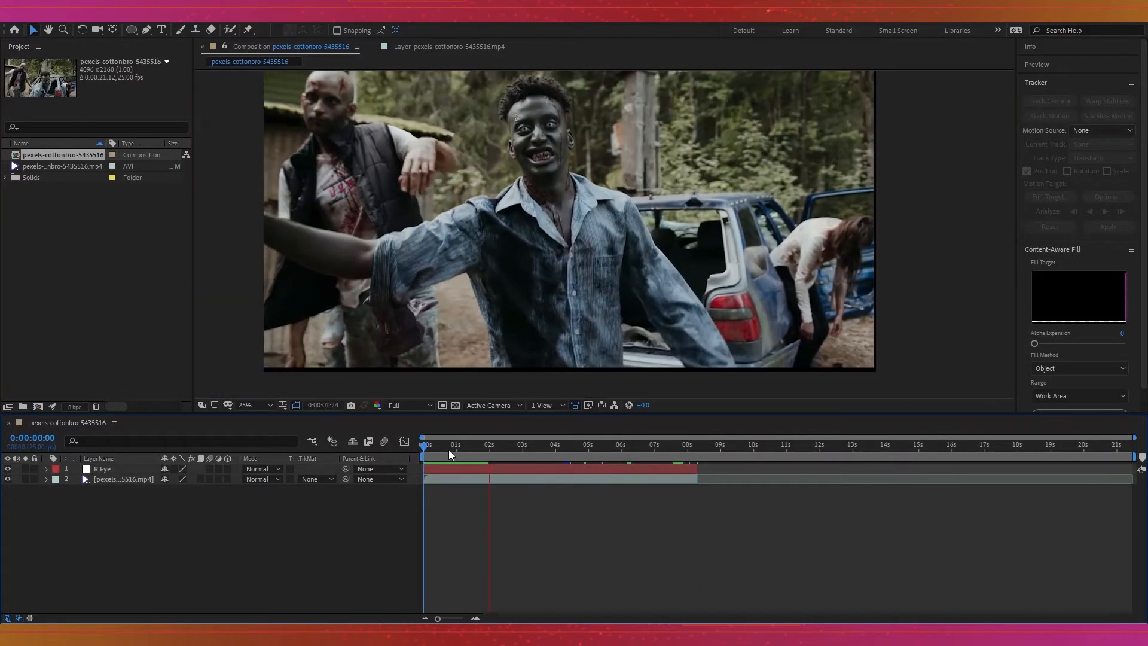
left_click_drag(452, 449, 425, 450)
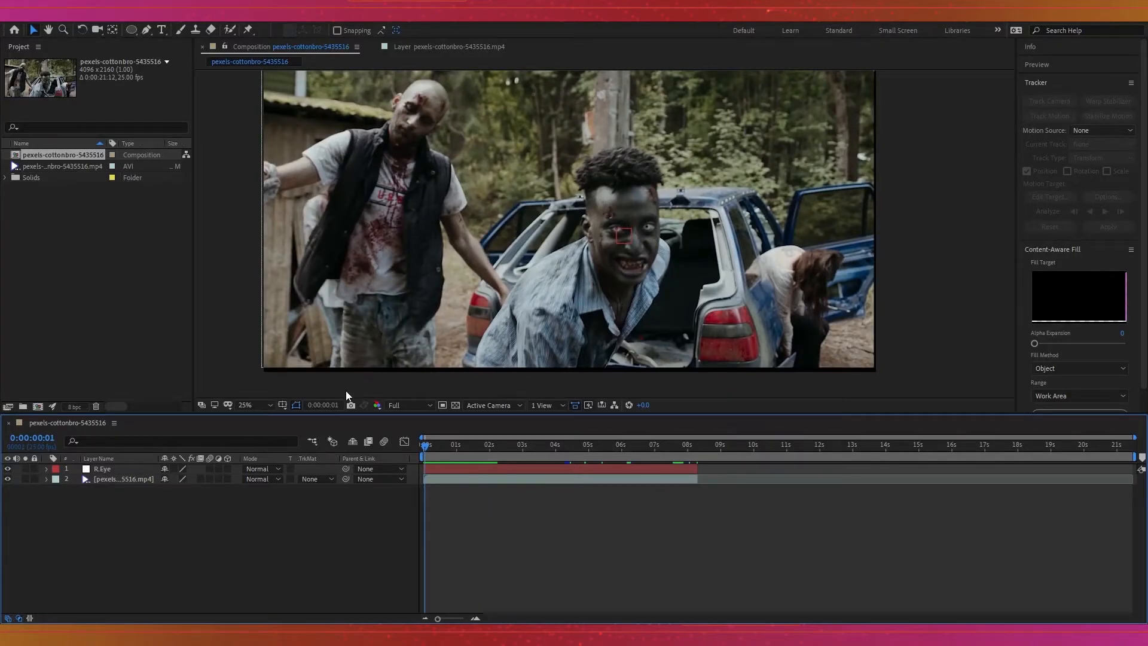
Create a full-frame black solid and draw a small elliptical mask on it over the zombie's tracked eye.
key("ctrl+y")
left_click(90, 542)
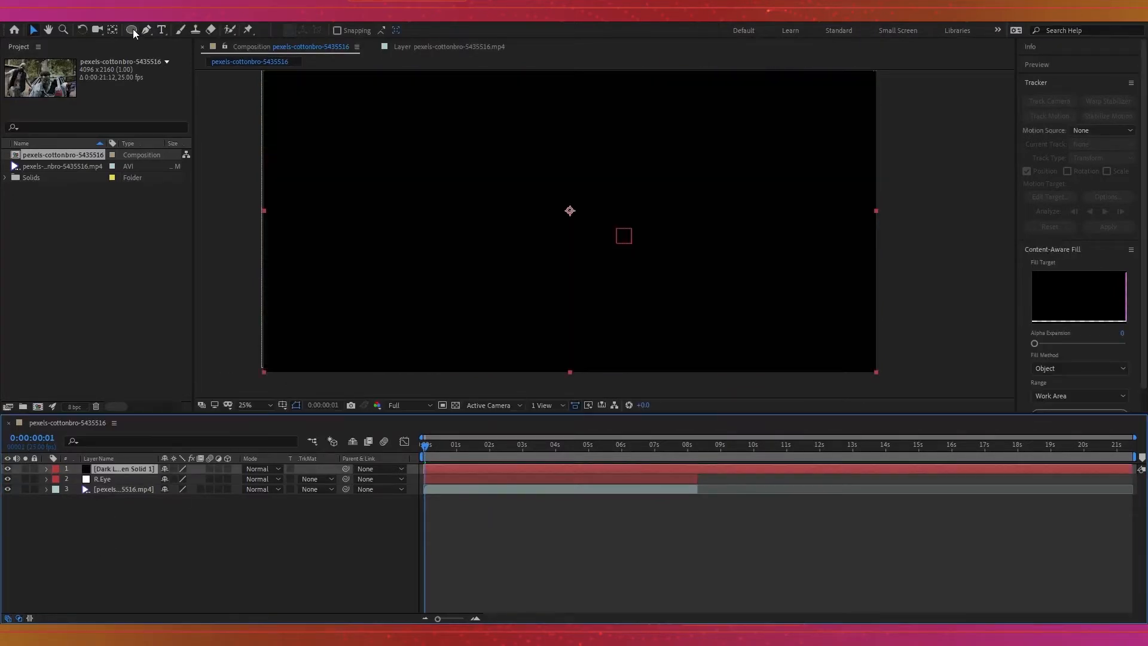
left_click(133, 31)
mouse_move(609, 224)
left_mouse_down()
mouse_move(626, 238)
mouse_move(658, 186)
mouse_move(658, 227)
mouse_move(631, 206)
mouse_move(634, 217)
left_mouse_up()
Adjust the mask's points and curves so its outline becomes a flat oval fitting the eye.
scroll(626, 239, "up", 3)
key("g")
key("v")
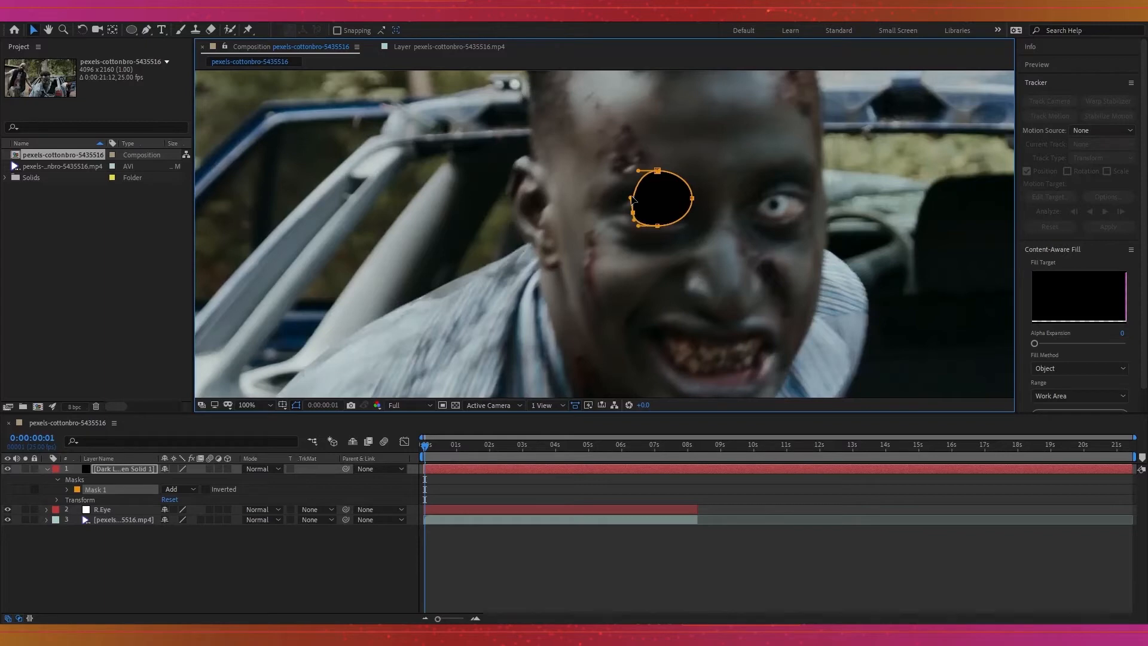
left_click_drag(657, 170, 655, 226)
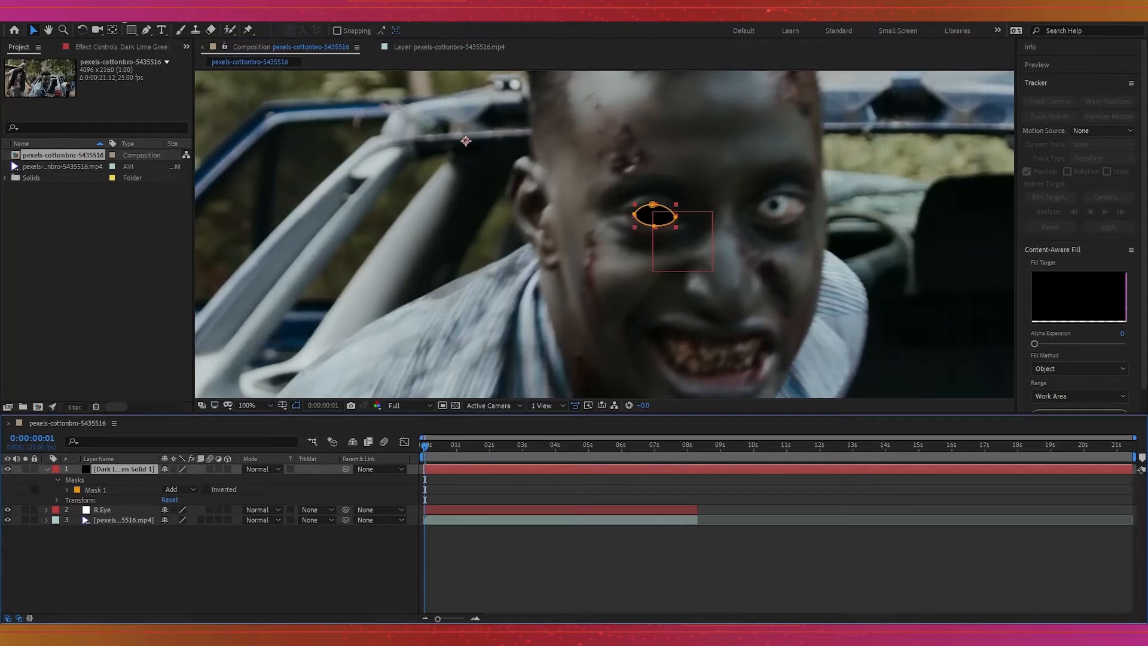
Apply the Fill effect to the masked solid, colouring the eye shape red.
left_click(124, 18)
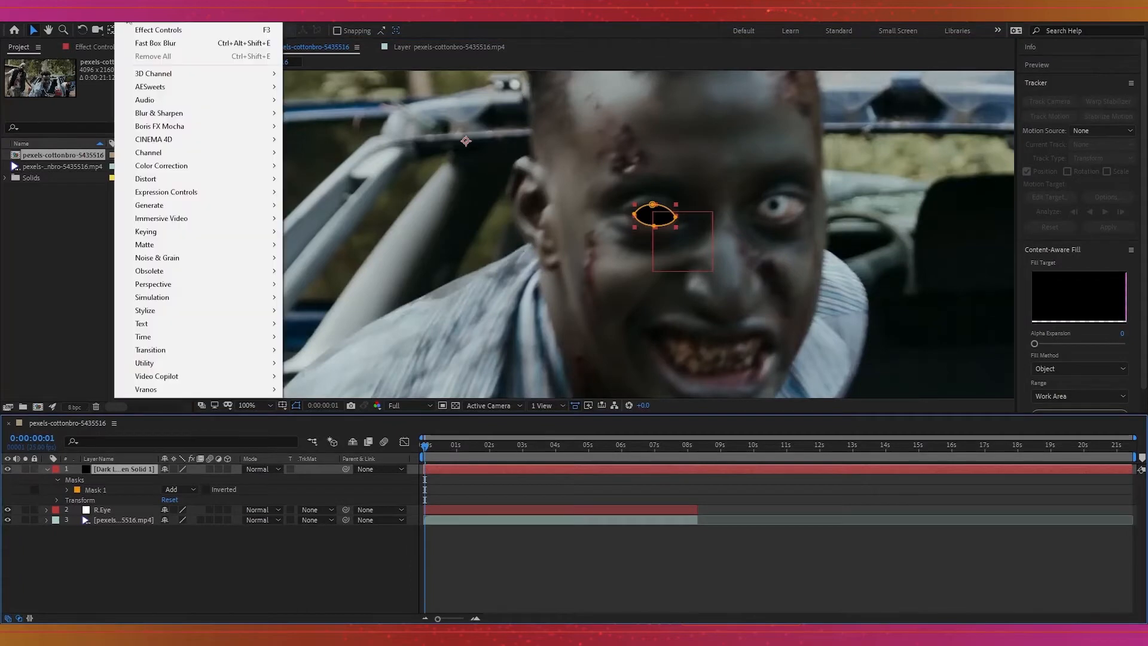
mouse_move(189, 208)
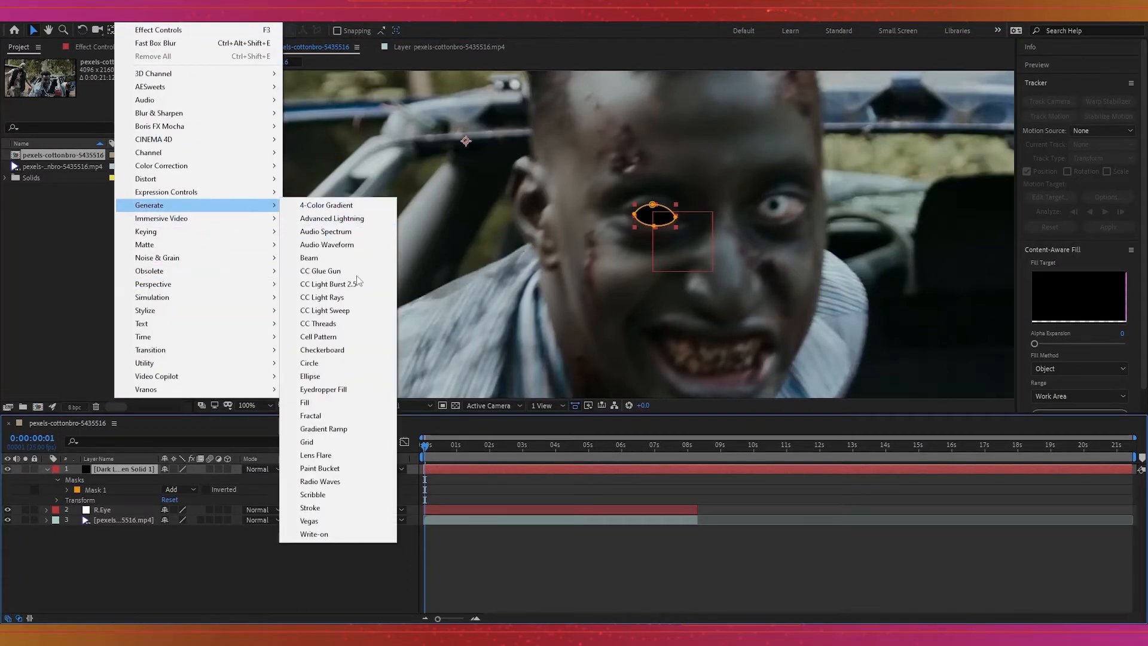
left_click(334, 403)
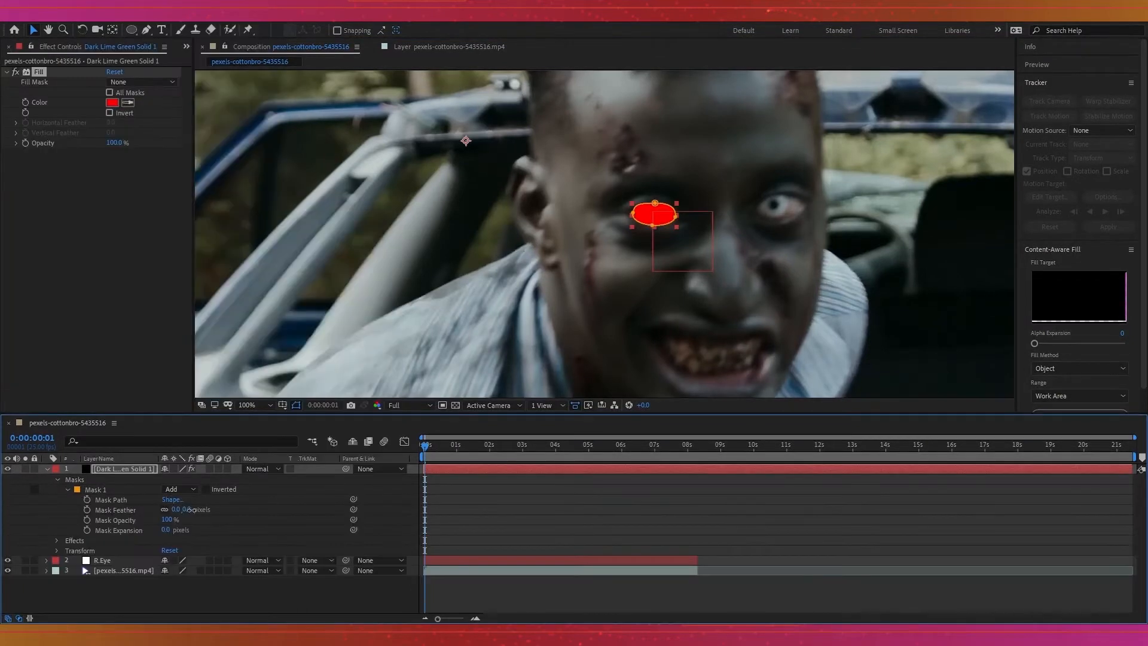
Set Mask 1's feather to 60 pixels and its expansion to -4 pixels, and deselect the solid to view the glow.
left_click_drag(189, 511, 225, 508)
left_click_drag(161, 530, 163, 532)
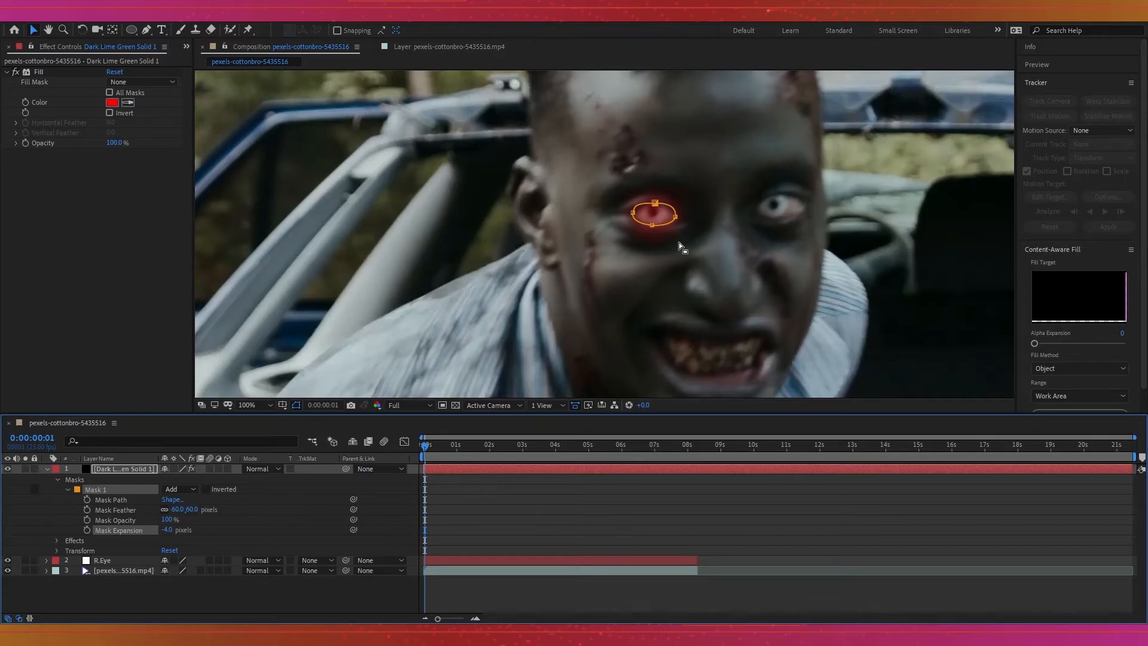
left_click(810, 229)
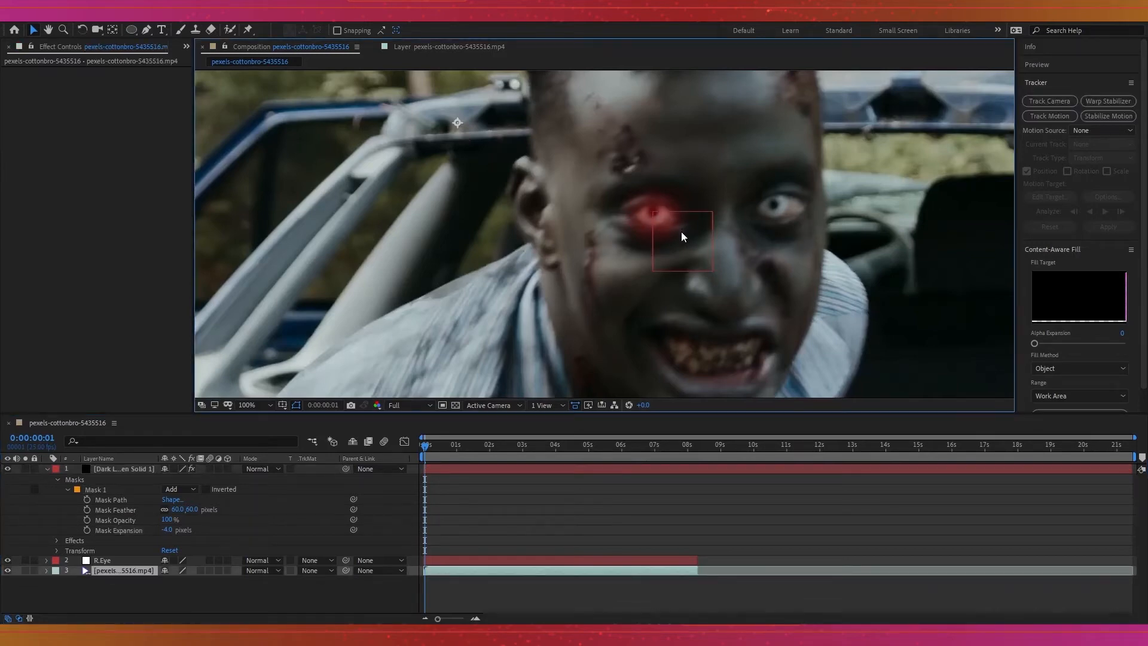
Create a shape layer and draw a small red ellipse over the pupil of the glowing eye.
right_click(128, 509)
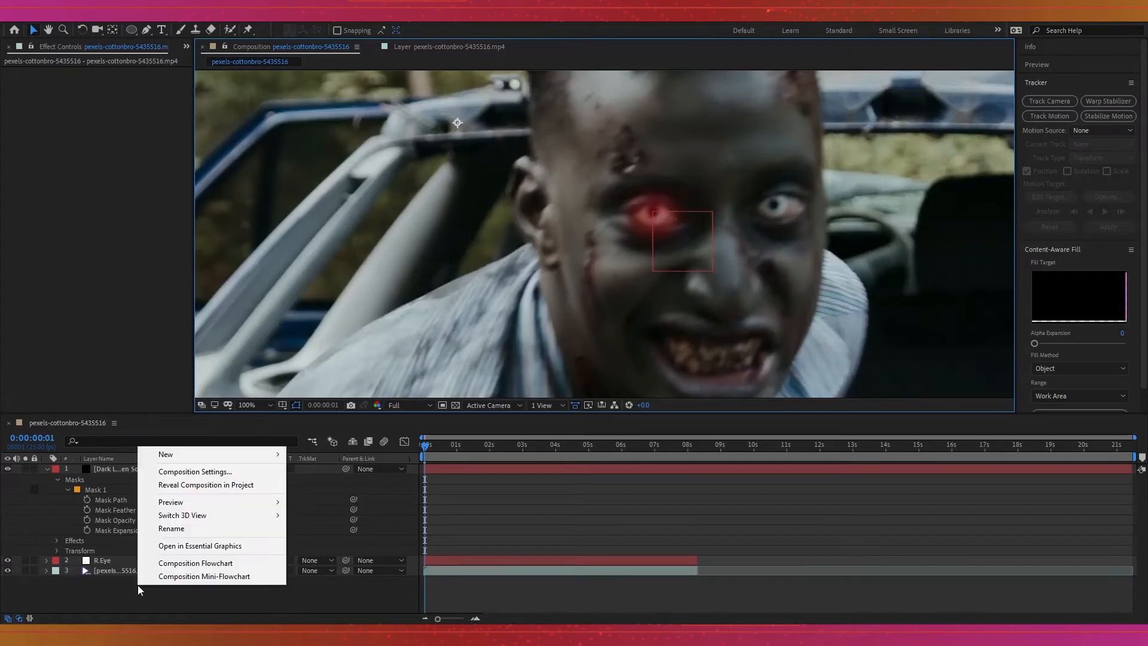
mouse_move(181, 461)
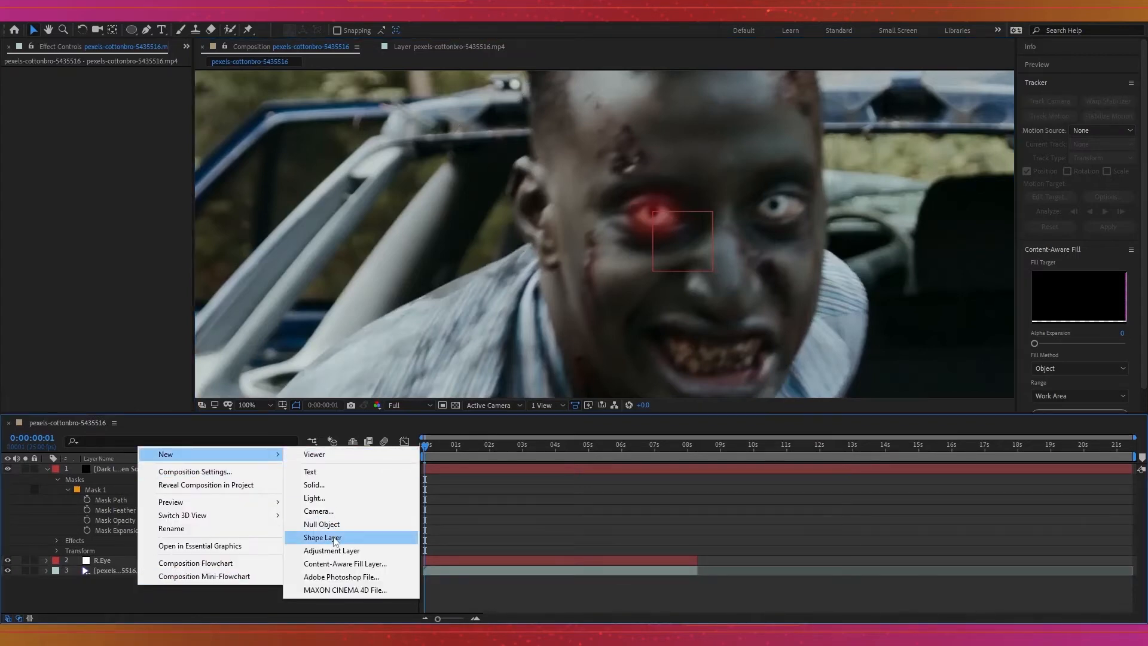
left_click(334, 538)
key("q")
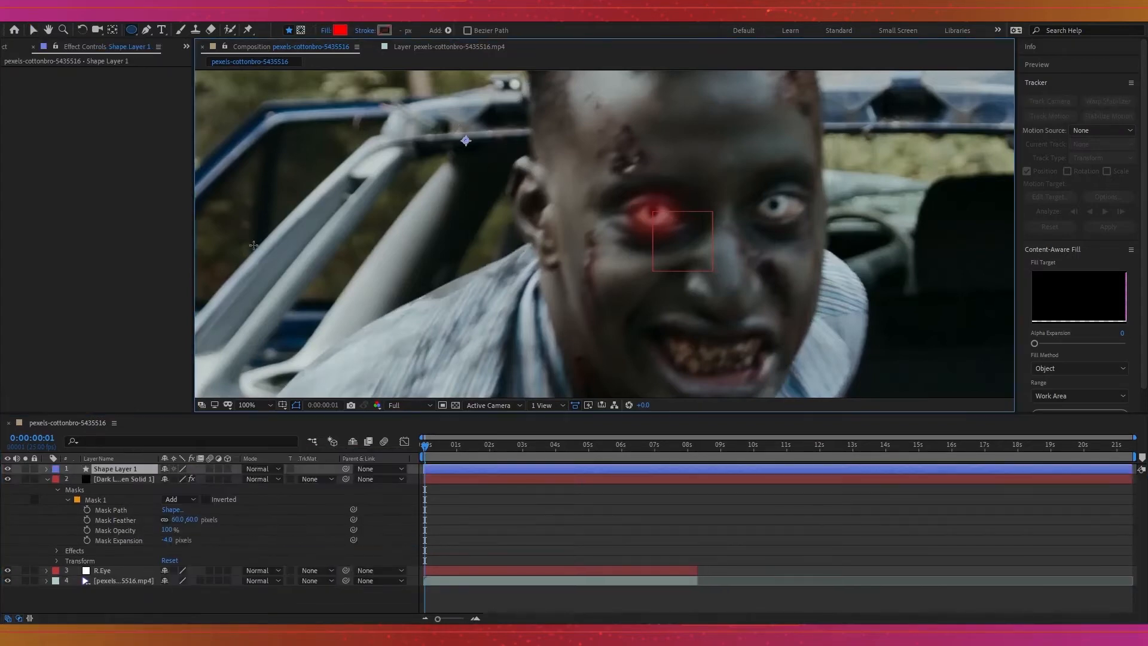
left_click(131, 31)
scroll(705, 232, "up", 1)
left_click_drag(691, 179, 713, 198)
key("ctrl+z")
Apply Fast Box Blur with radius 5 to the pupil ellipse, blending its layer with Add and the masked solid with Color Dodge.
left_click(115, 467)
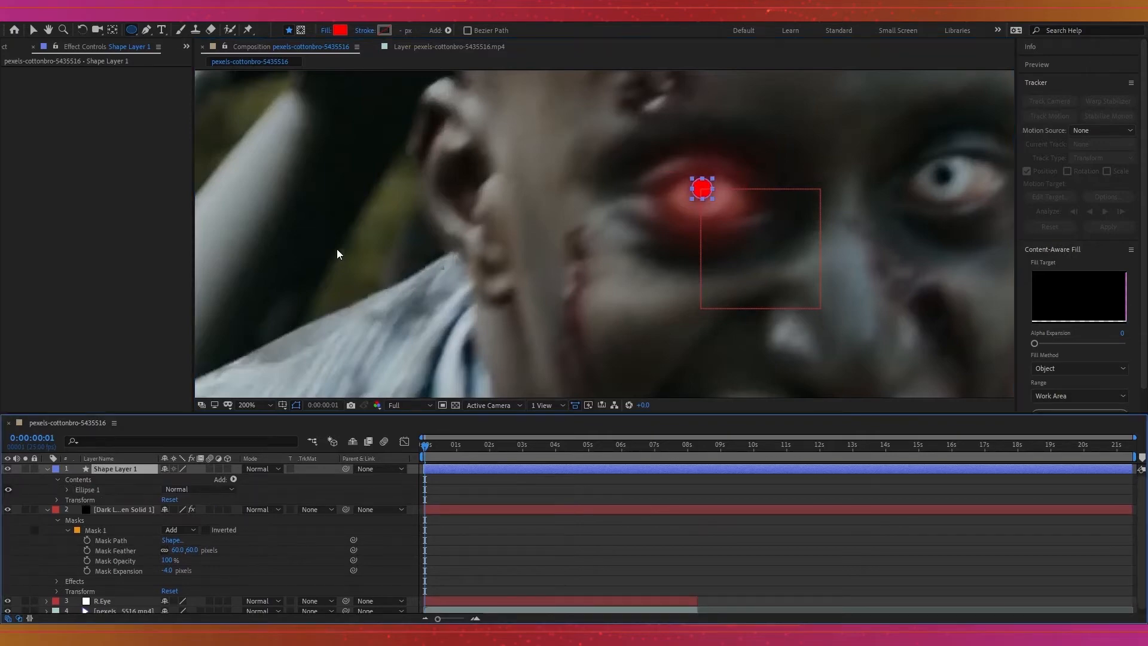
left_click(433, 261)
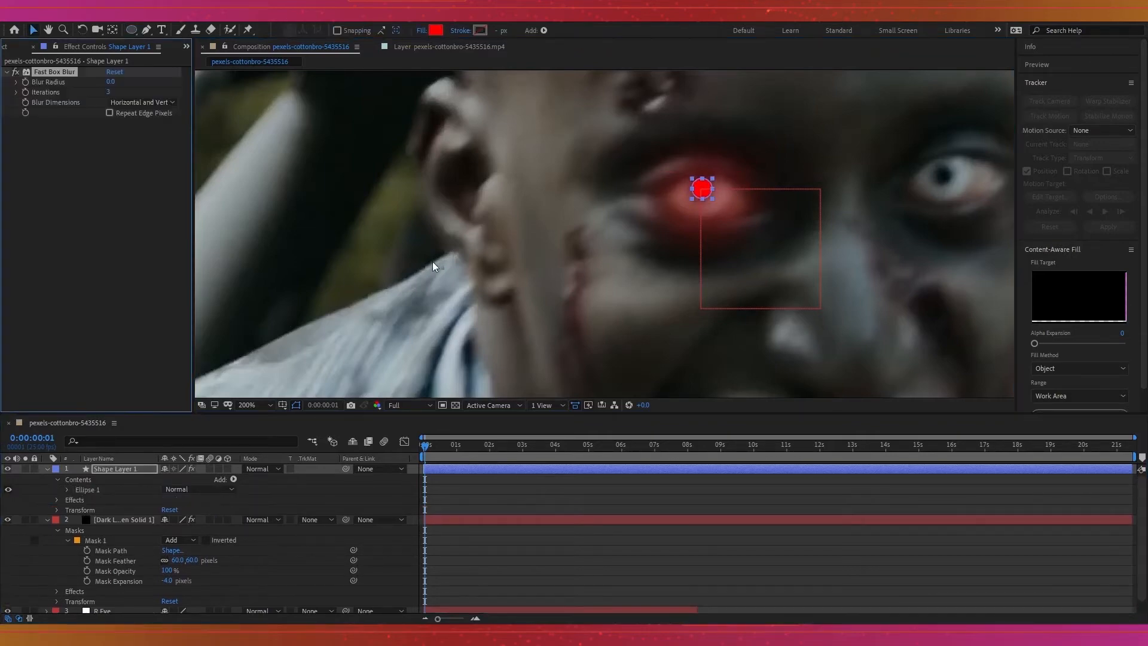
left_click_drag(111, 82, 115, 82)
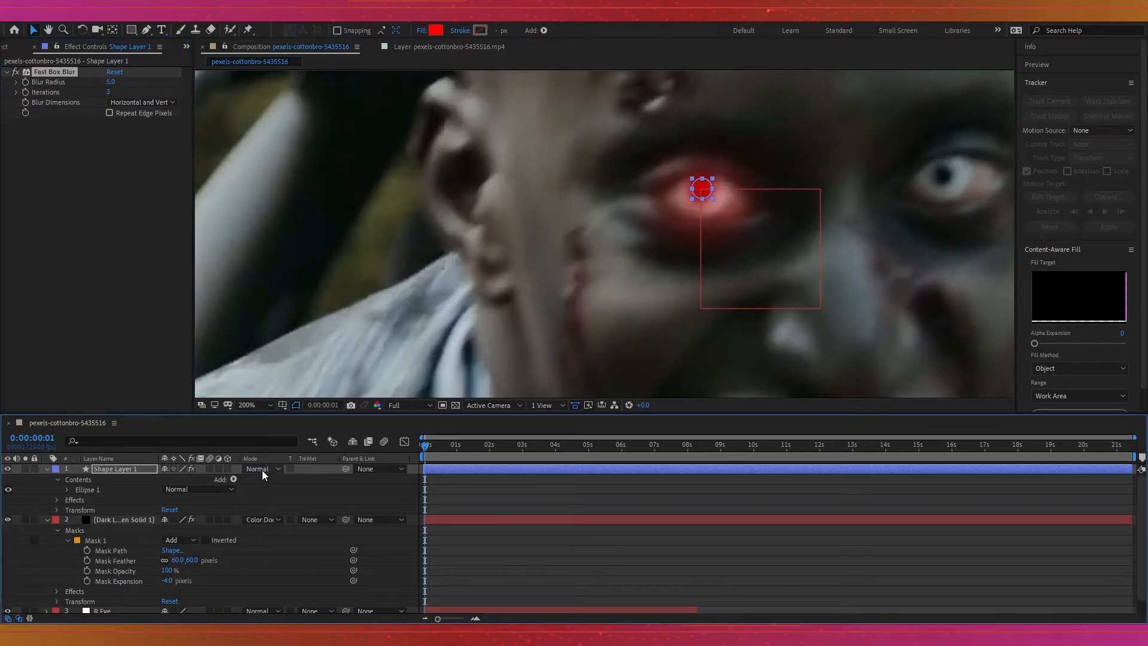
left_click(262, 470)
left_click(328, 227)
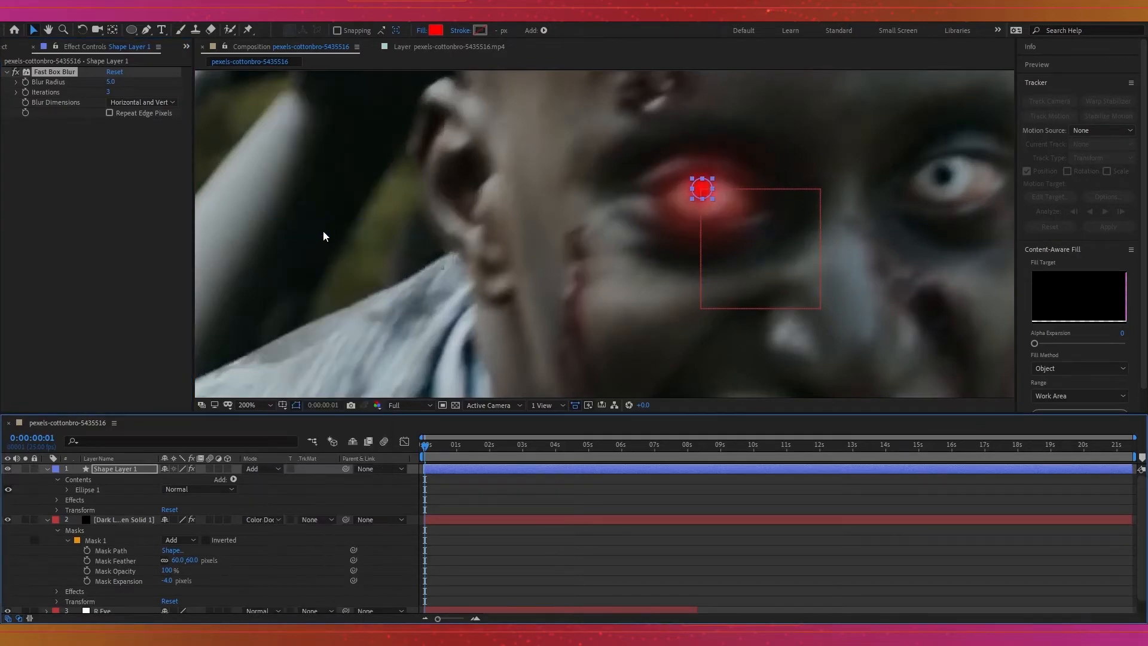
Reshape the masked solid's outline by adjusting its upper and lower points to fit the eye more closely.
left_click(641, 234)
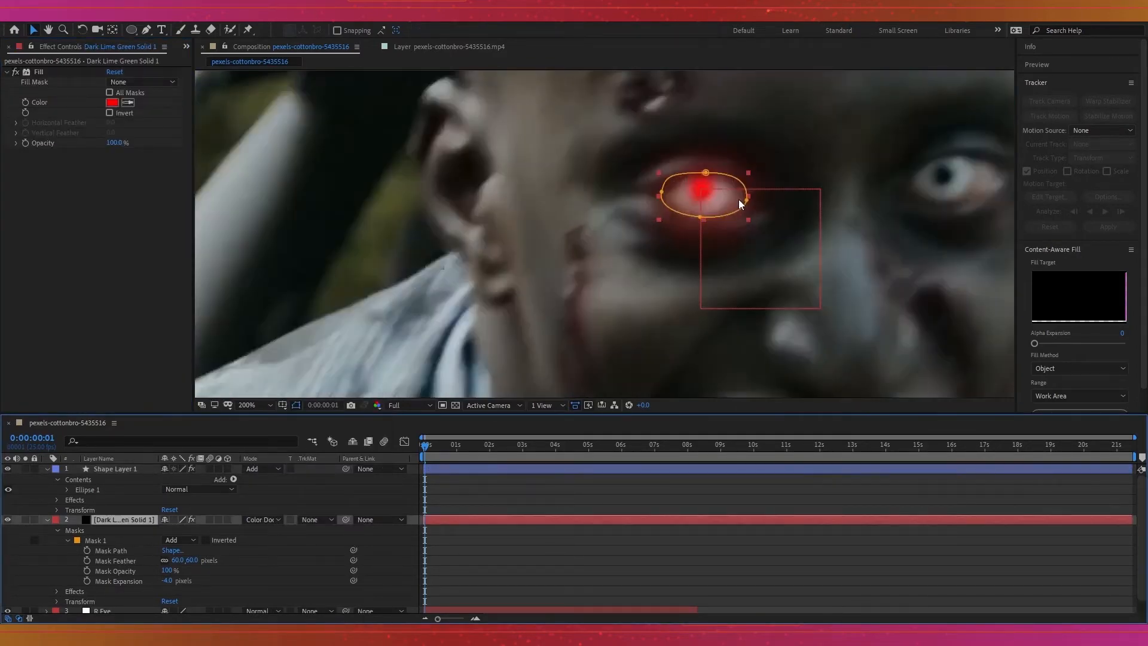
left_click(703, 219)
left_click_drag(701, 220, 707, 215)
left_click_drag(705, 173, 705, 214)
left_click(703, 213)
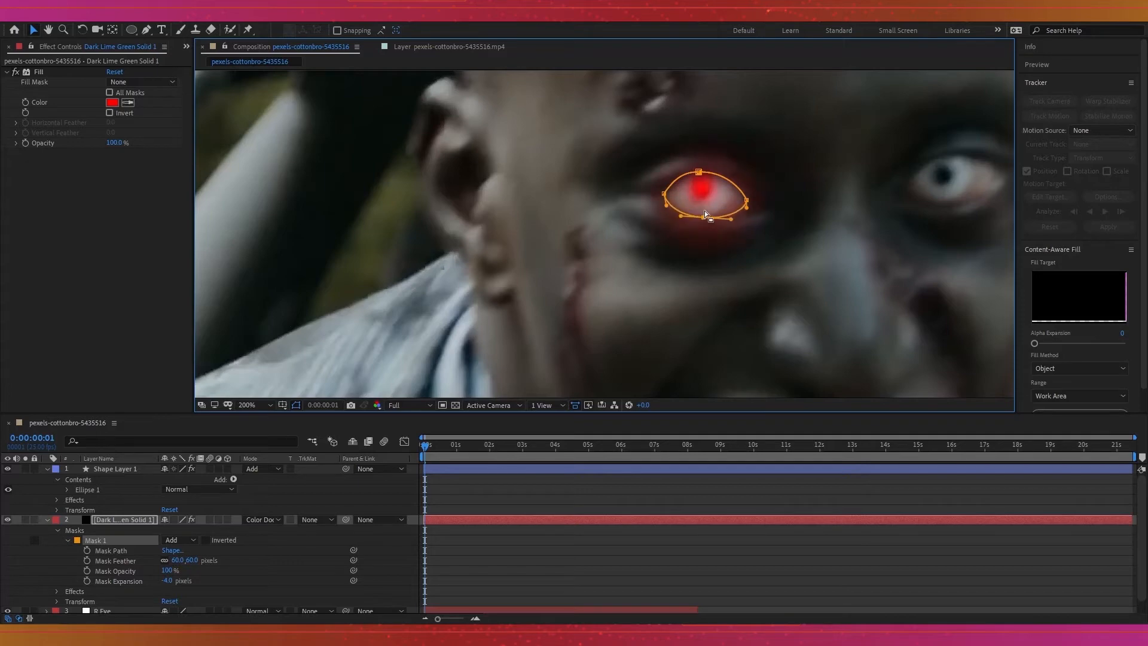
left_click(701, 172)
left_click_drag(701, 172, 700, 178)
scroll(818, 186, "down", 1)
Select the zombie footage layer and set it as the motion source for tracking.
left_click(138, 497)
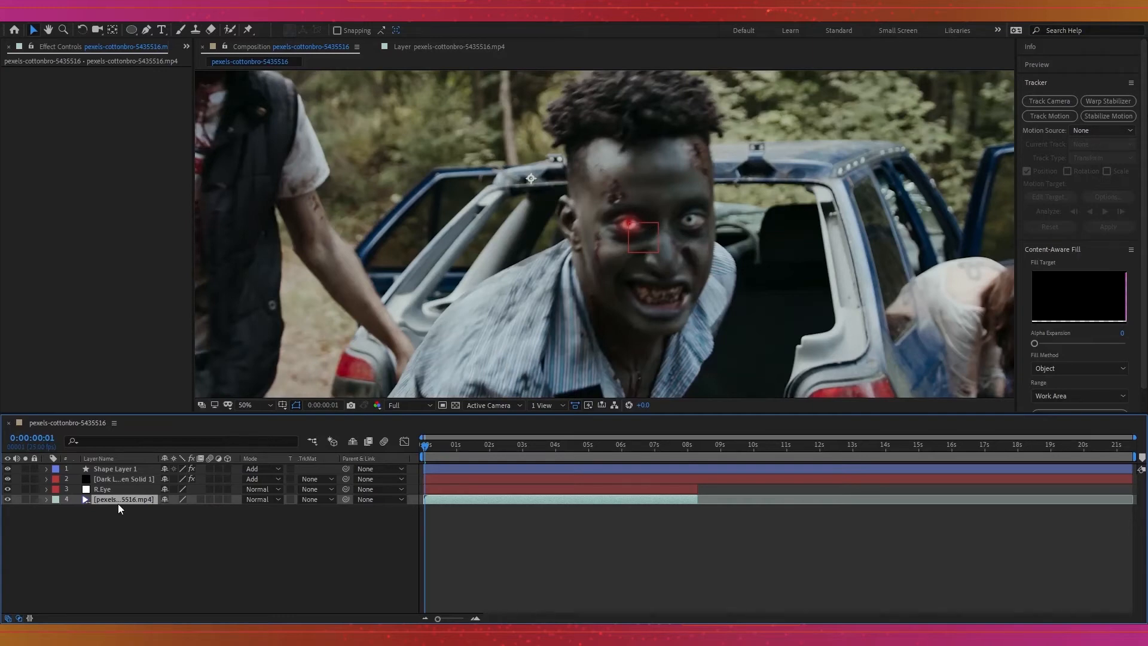
left_click(1126, 128)
left_click(1101, 147)
left_click(1101, 146)
left_click(1105, 172)
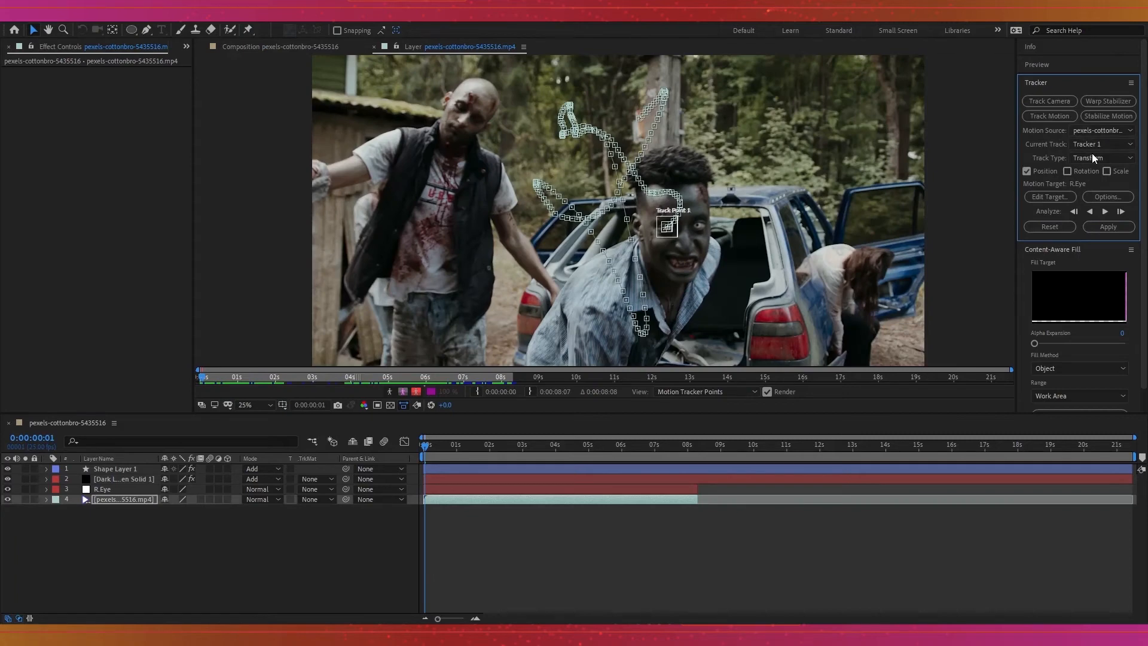
Add a new position tracker to the footage and move its track point from the car pillar toward the front zombie's face.
left_click(1066, 119)
scroll(709, 238, "up", 4)
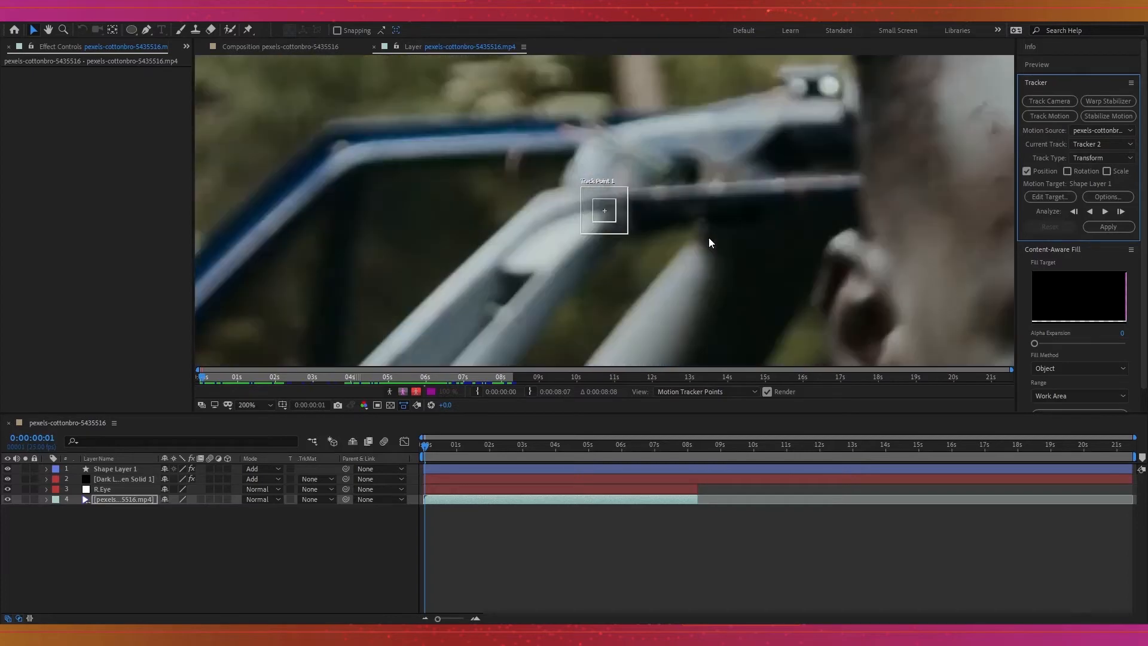
left_click_drag(616, 221, 666, 269)
left_click_drag(639, 240, 463, 334)
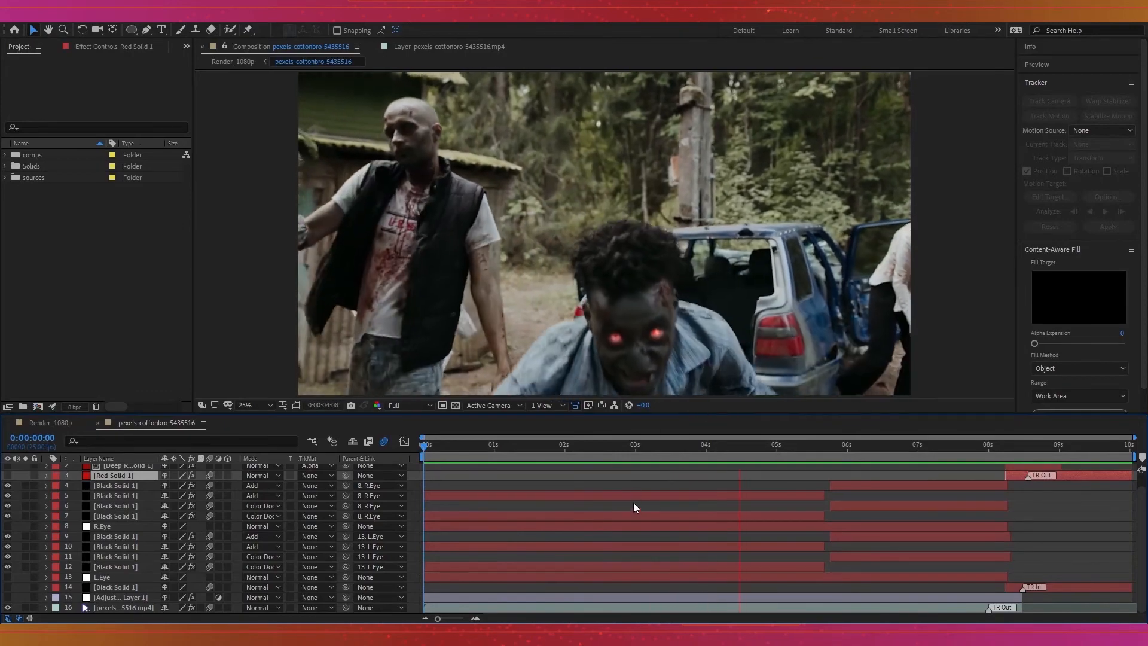
Go to the blink at 0:00:05:17 and extend the L.Eye-parented solid on layer 12 to about 0:00:06:11.
key("space")
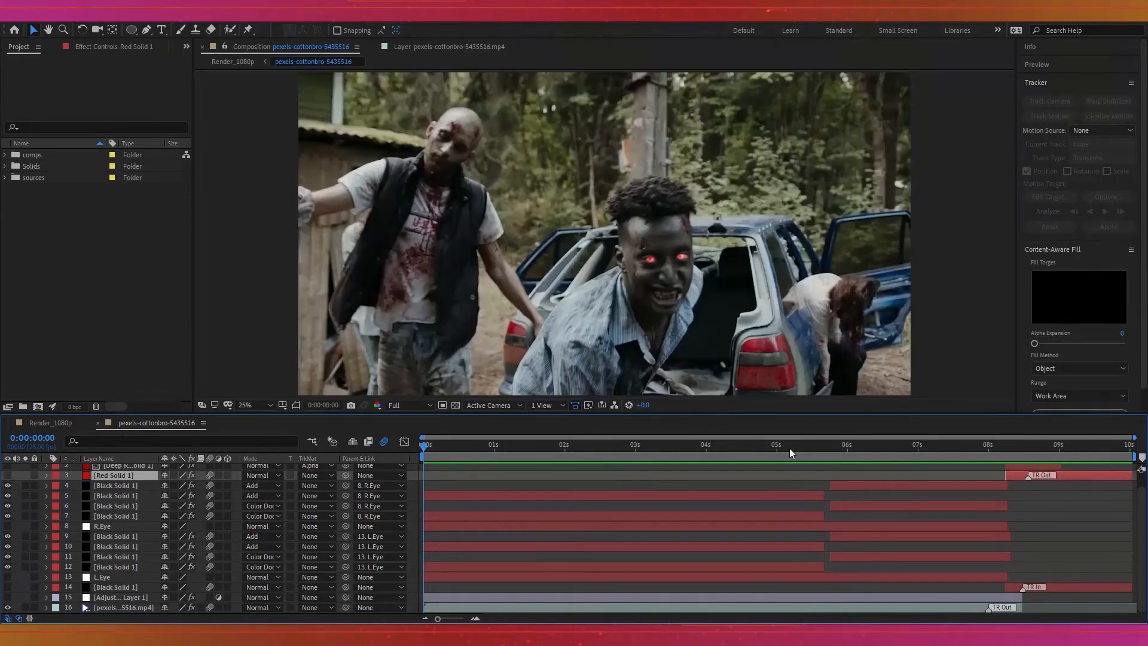
left_click_drag(789, 447, 825, 457)
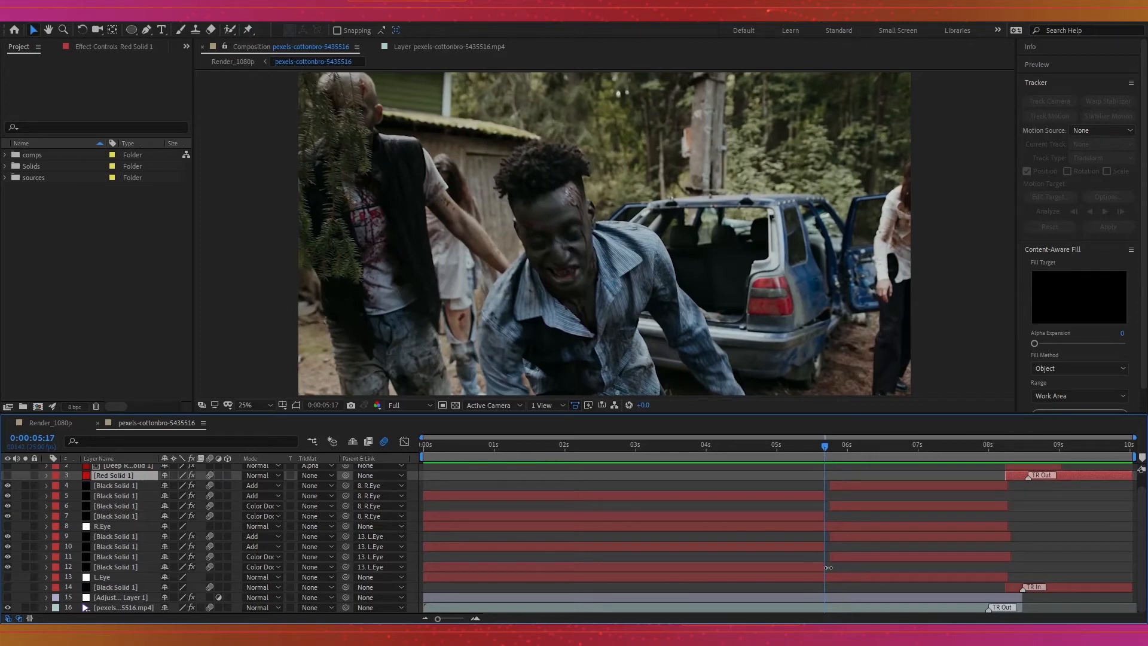
key("equal")
key("equal")
key("equal")
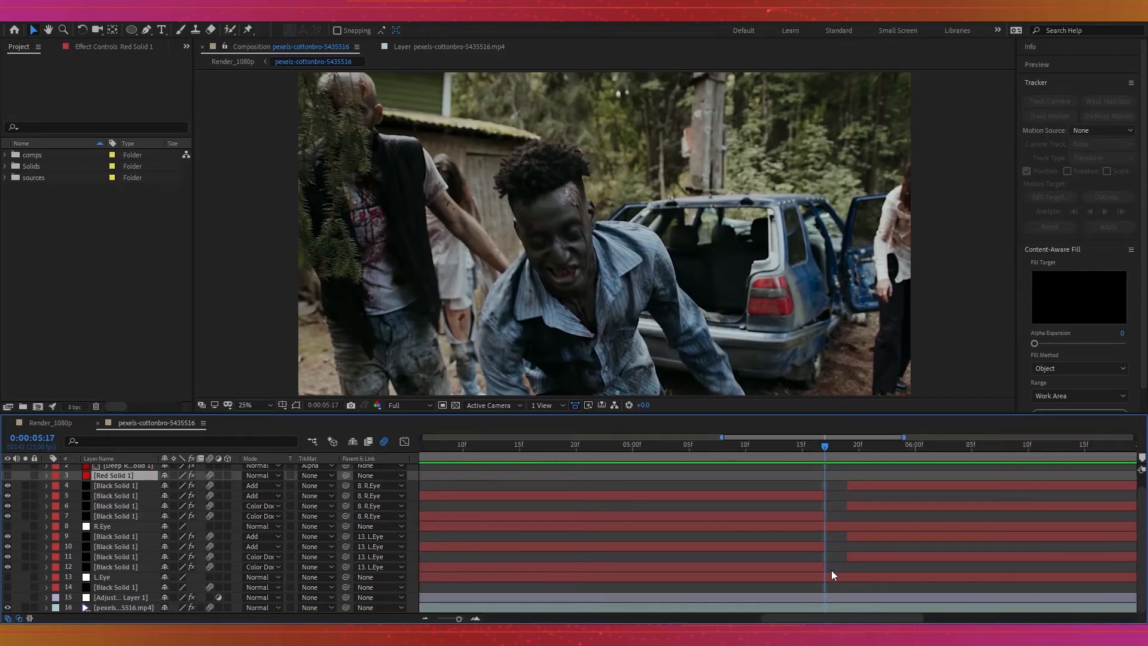
left_click_drag(827, 567, 1041, 565)
Split the extended layer 12 solid at 0:00:05:17, where the zombie's eyes close.
mouse_move(826, 448)
left_mouse_down()
mouse_move(815, 450)
mouse_move(824, 458)
left_mouse_up()
left_click(942, 345)
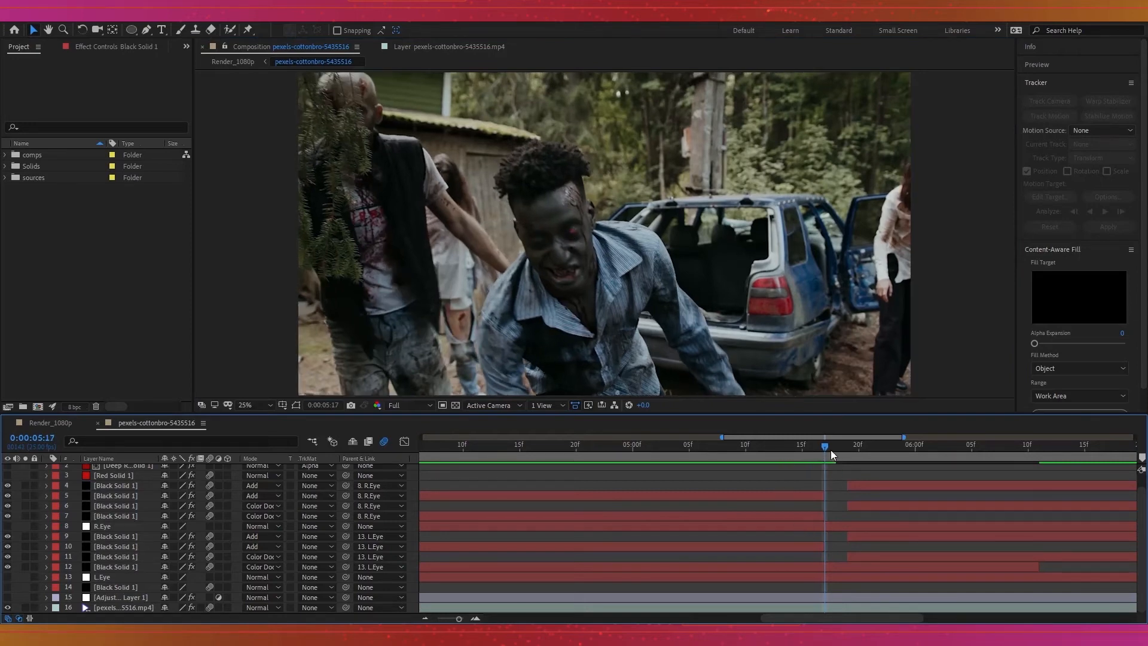
mouse_move(829, 451)
left_mouse_down()
mouse_move(848, 453)
mouse_move(828, 458)
left_mouse_up()
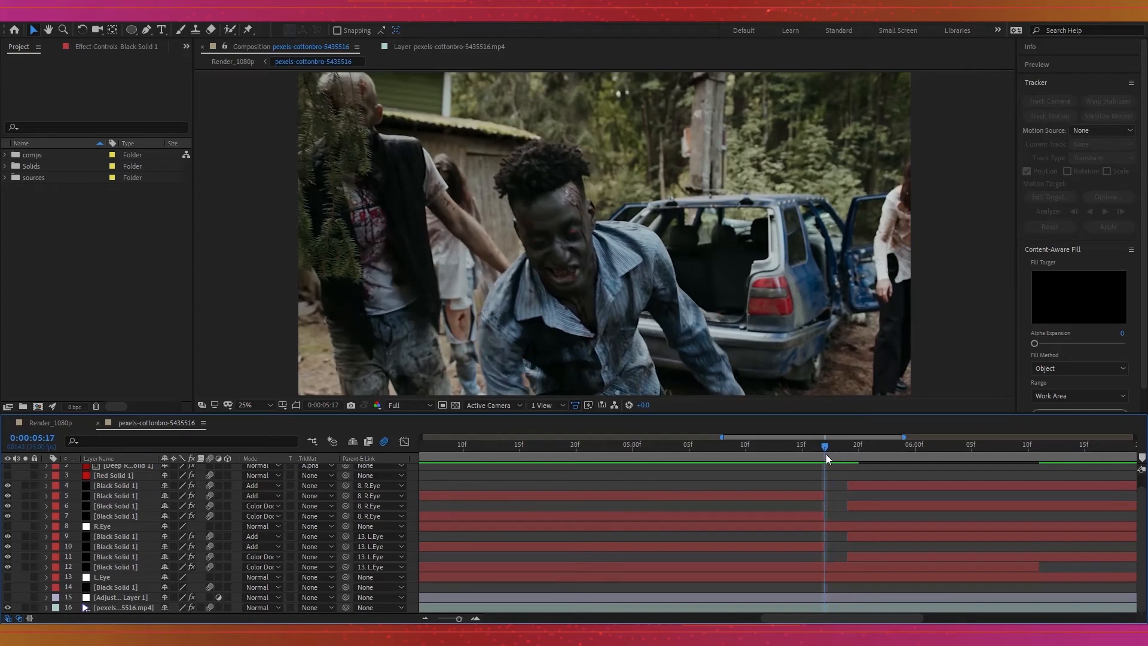
left_click(840, 568)
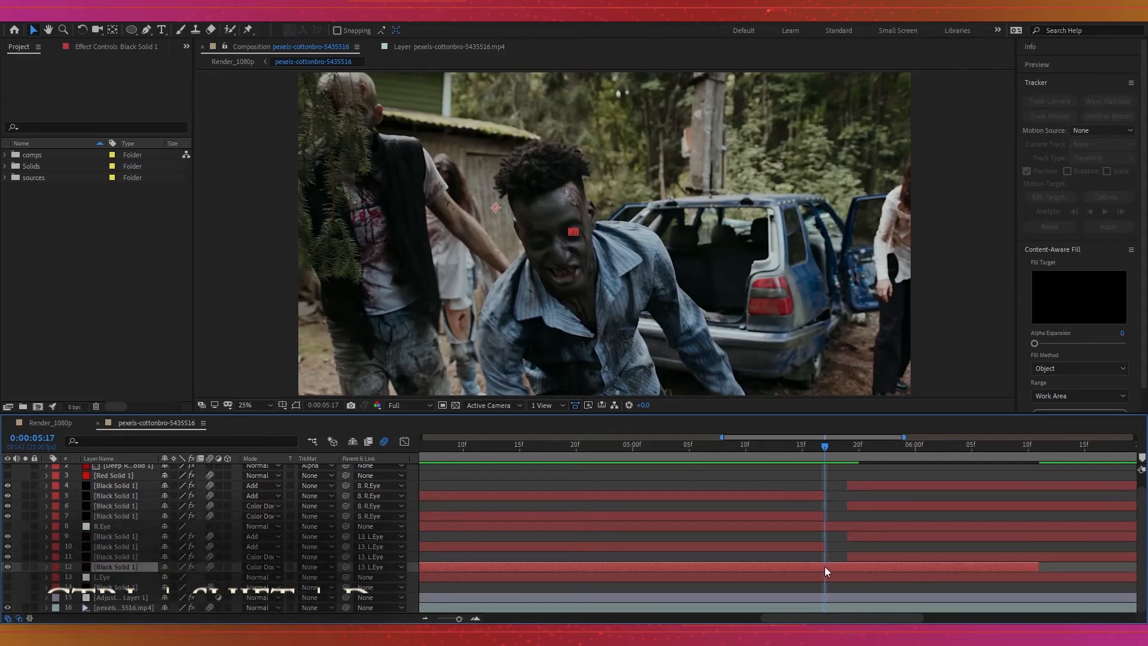
key("ctrl+shift+d")
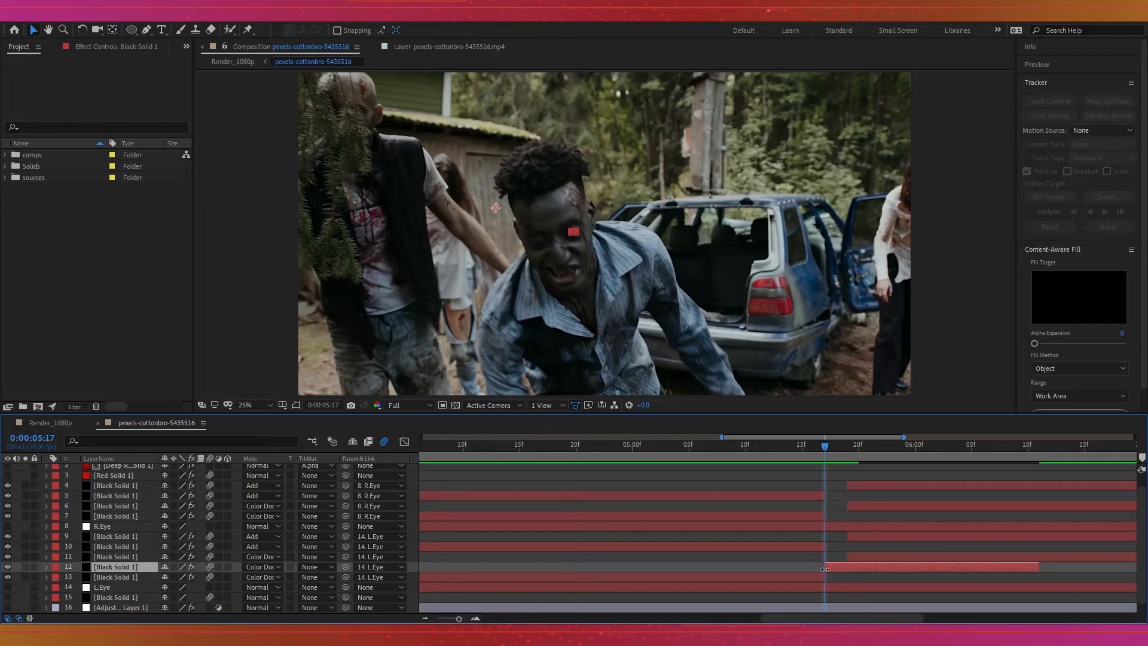
Trim the start of the split-off solid to 0:00:05:19, then delete that piece.
left_click_drag(835, 451, 846, 454)
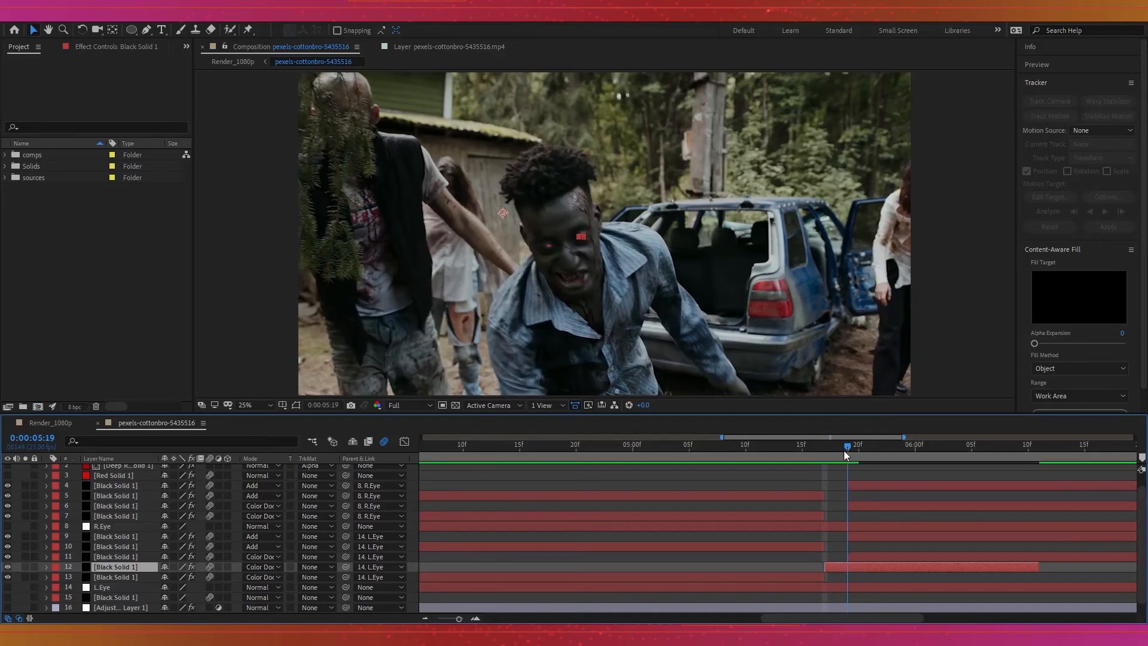
left_click(836, 548)
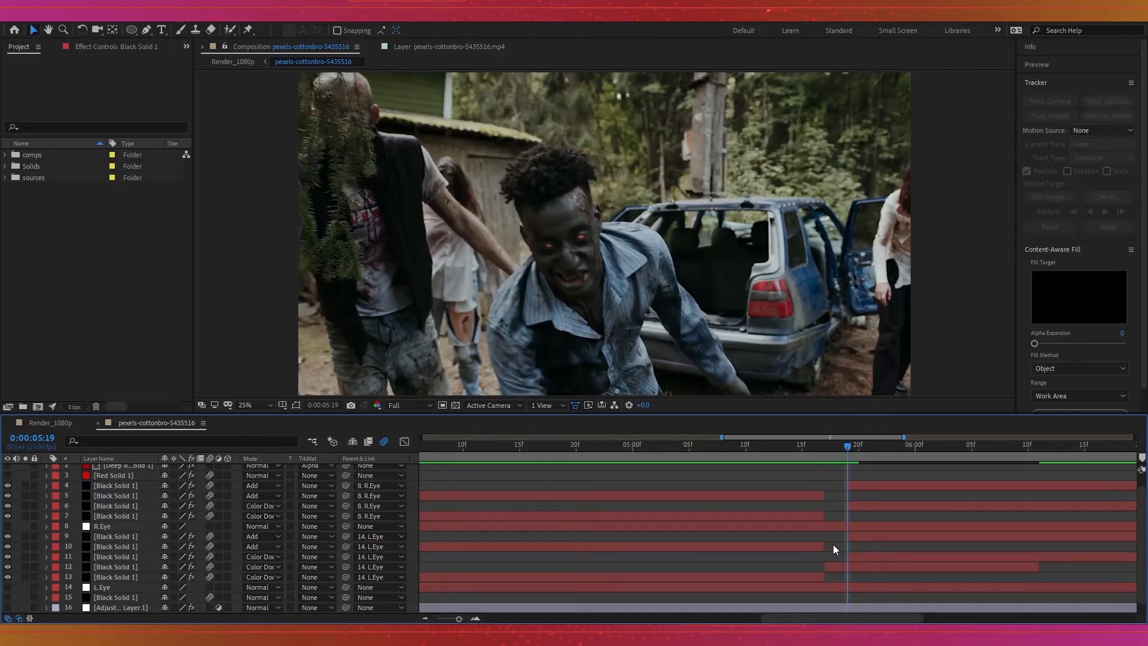
left_click_drag(827, 572, 845, 570)
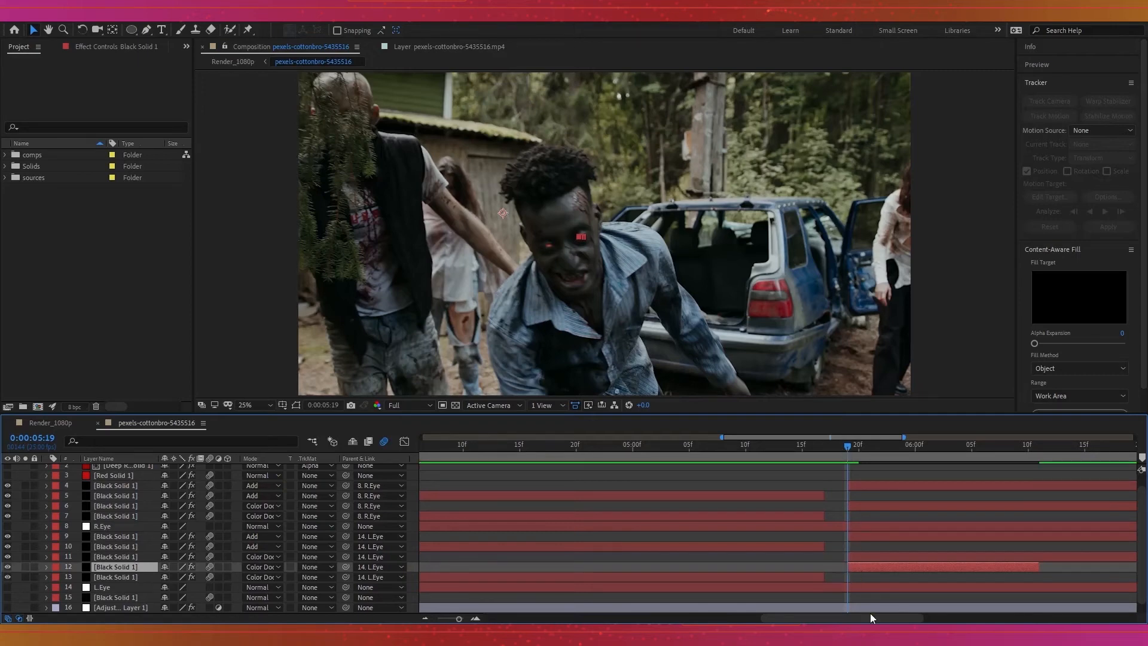
left_click(882, 562)
key("Delete")
Examine how the left and right eye solids are cut on either side of the blink at 0:00:05:17.
left_click(873, 560)
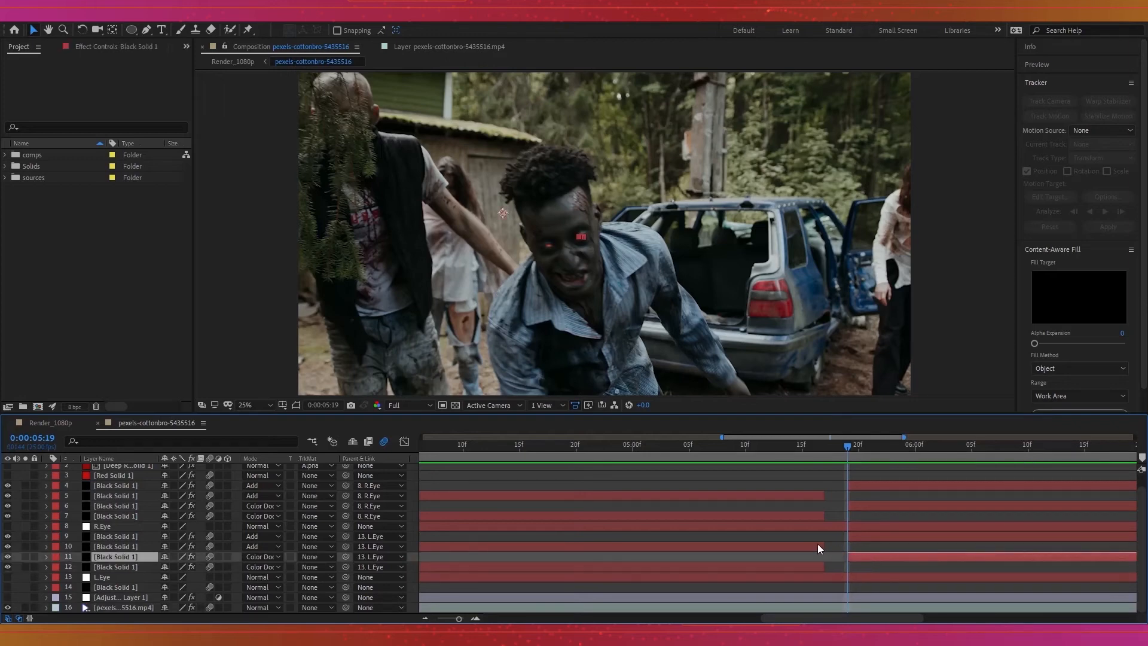
left_click(821, 546)
left_click_drag(857, 452, 825, 459)
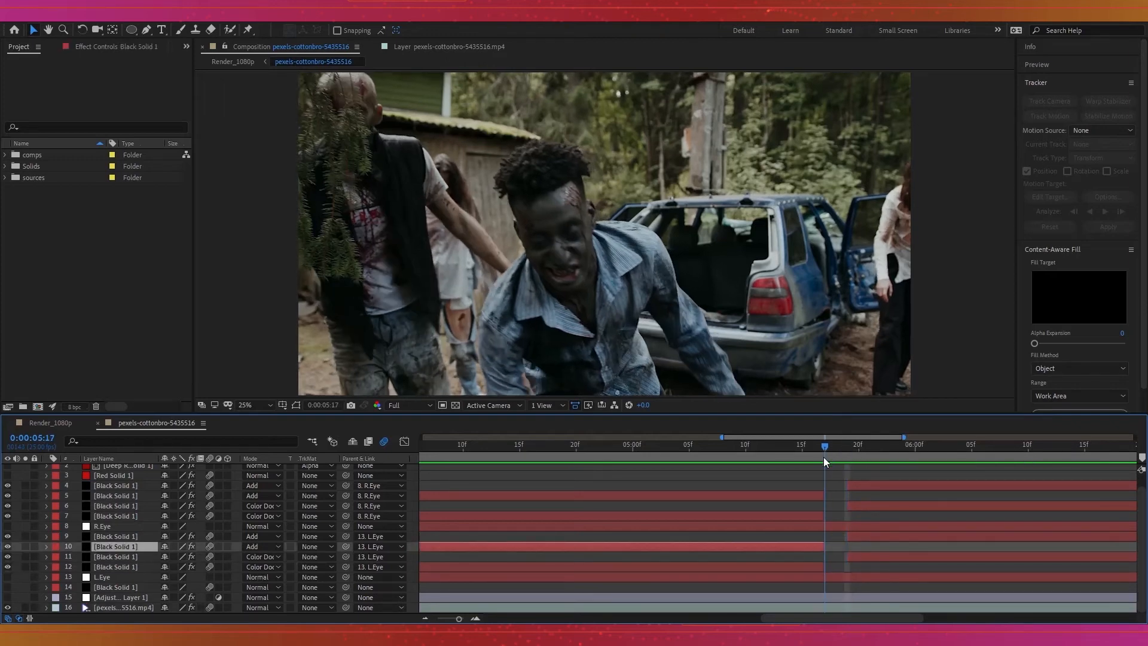
left_click(864, 538)
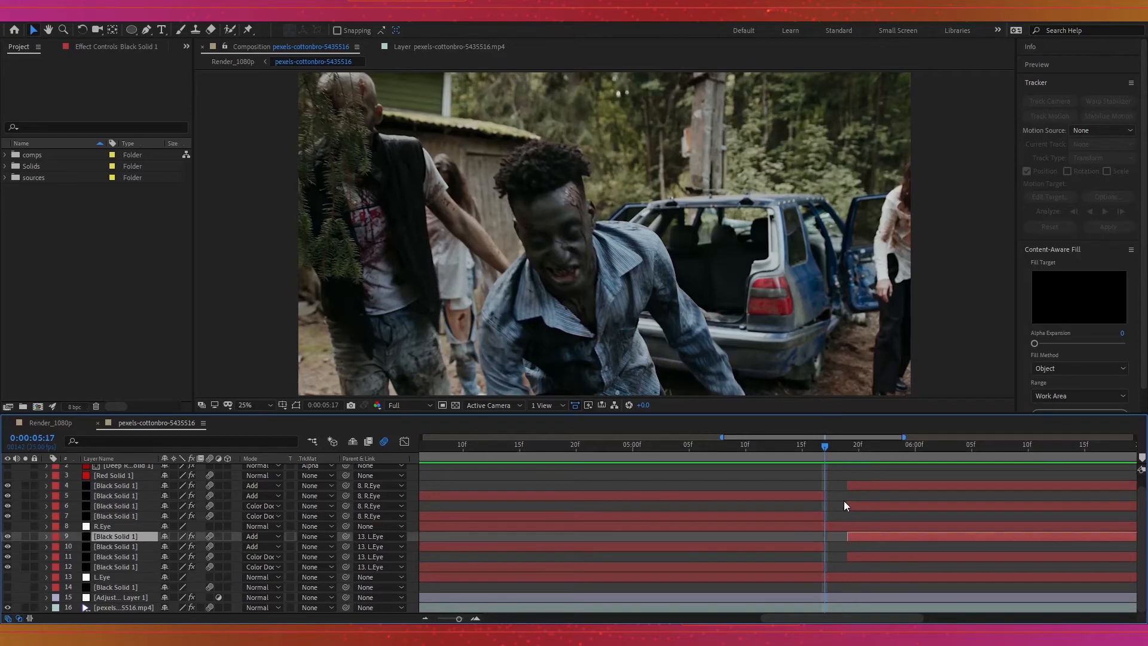
left_click(811, 498)
left_click(860, 488)
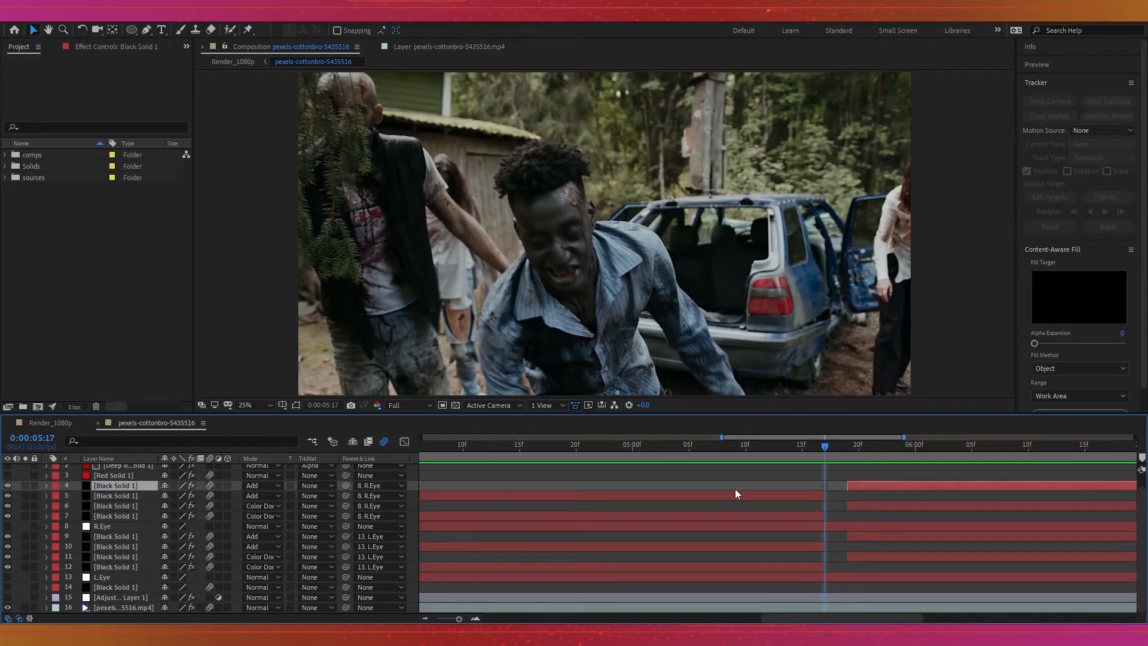
Examine the eye glow and pupil solids up close on the front zombie's face around 0:00:05:06.
left_click_drag(827, 449, 713, 453)
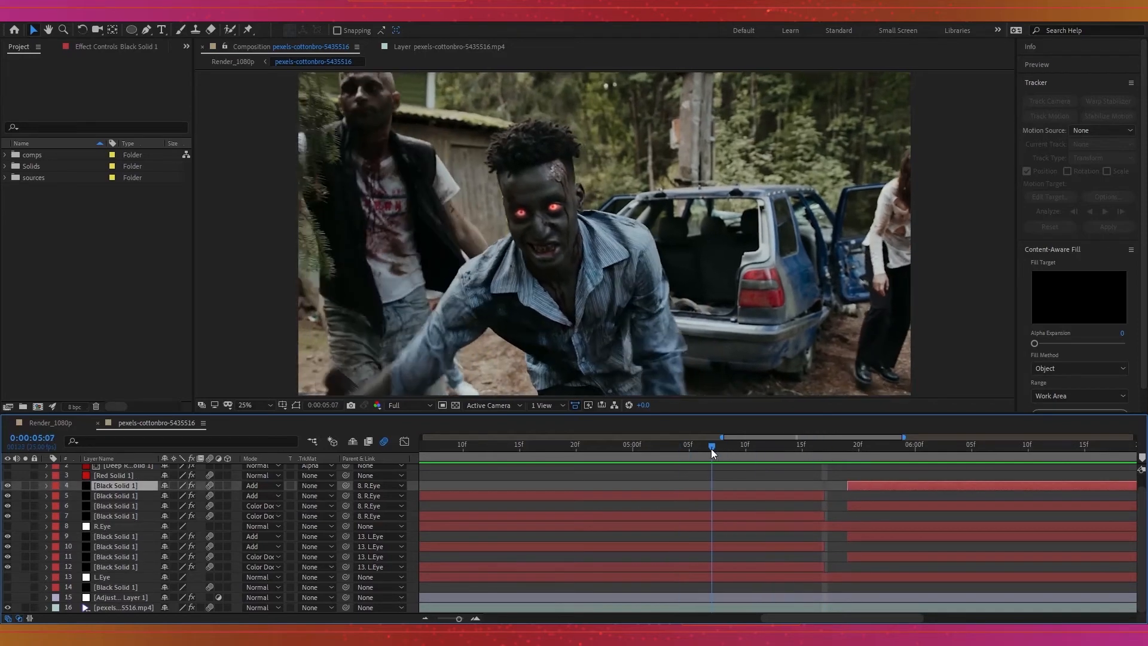
scroll(527, 242, "up", 2)
left_click_drag(522, 248, 697, 296)
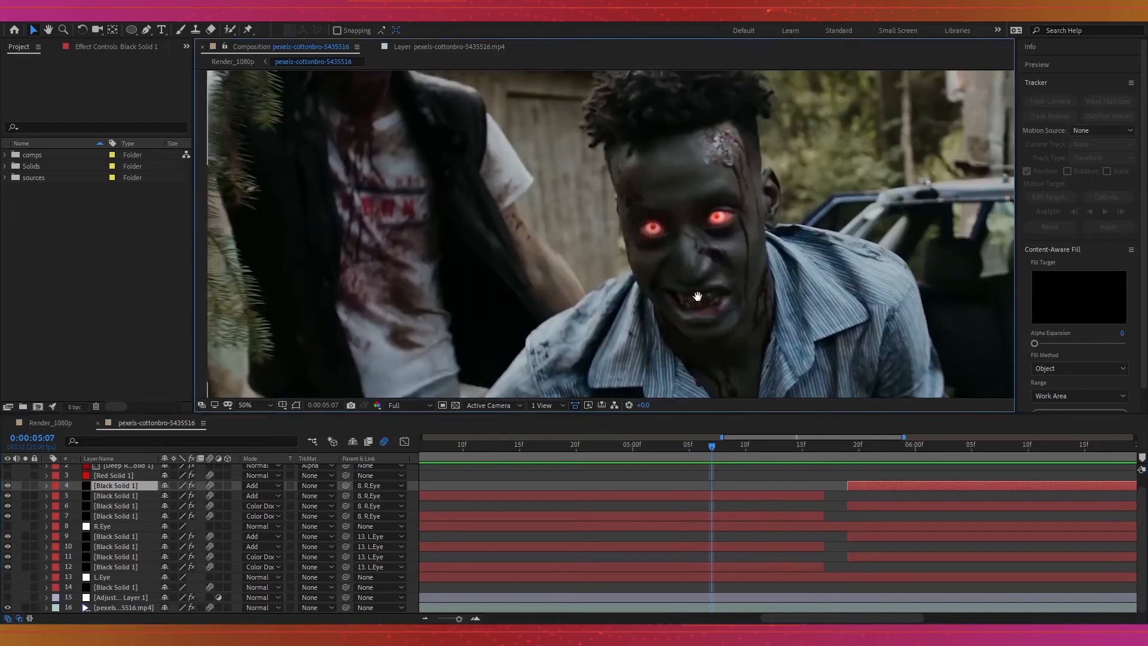
scroll(697, 296, "up", 2)
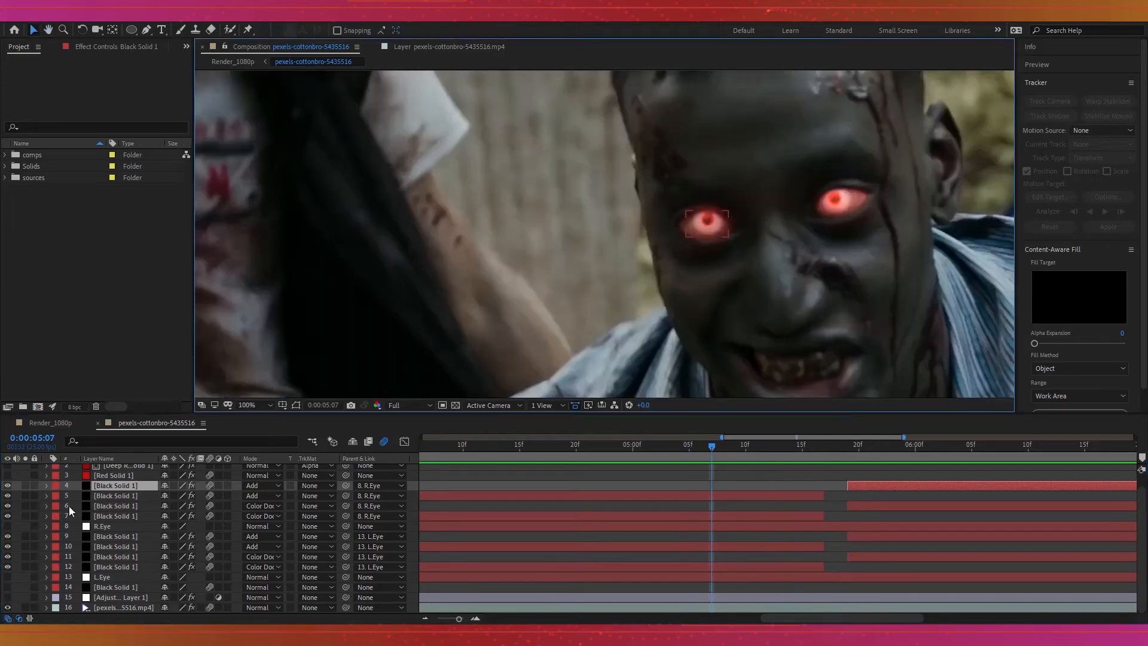
mouse_move(713, 452)
left_mouse_down()
mouse_move(632, 452)
mouse_move(801, 463)
mouse_move(559, 465)
mouse_move(700, 464)
left_mouse_up()
left_click(793, 516)
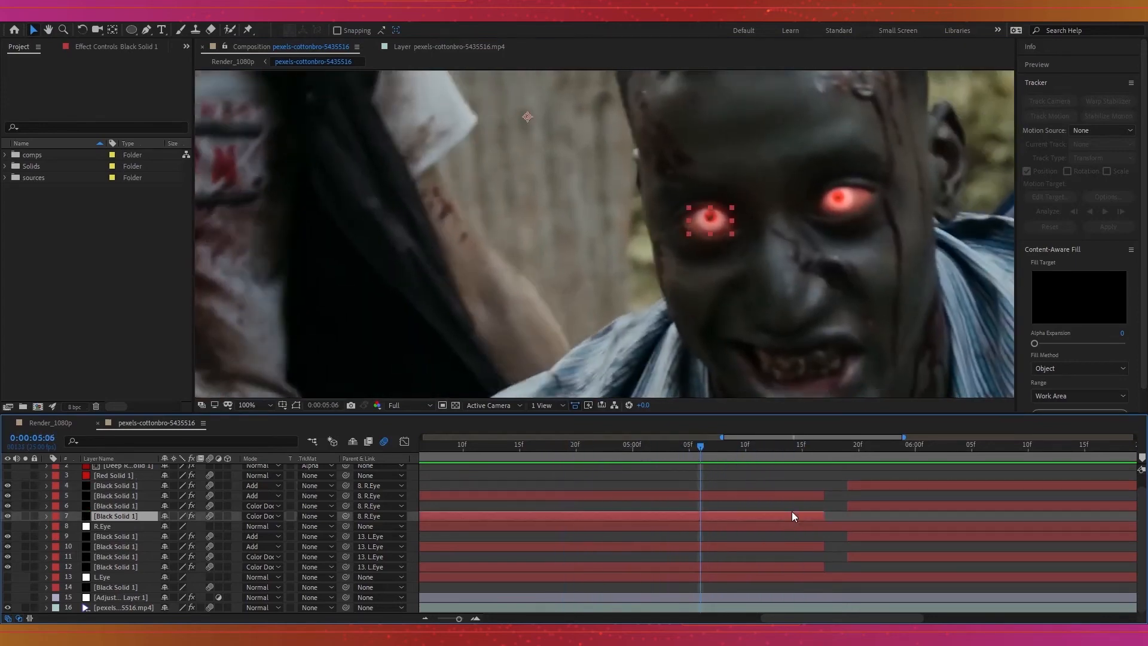
left_click(801, 497)
scroll(744, 213, "up", 2)
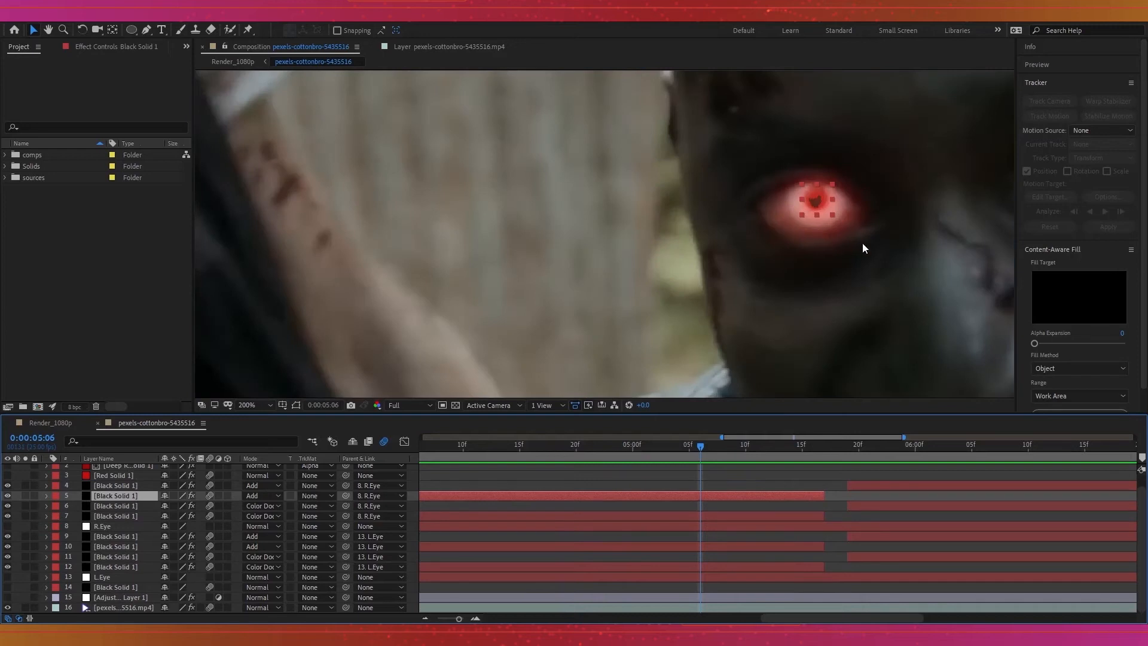
left_click_drag(864, 248, 694, 287)
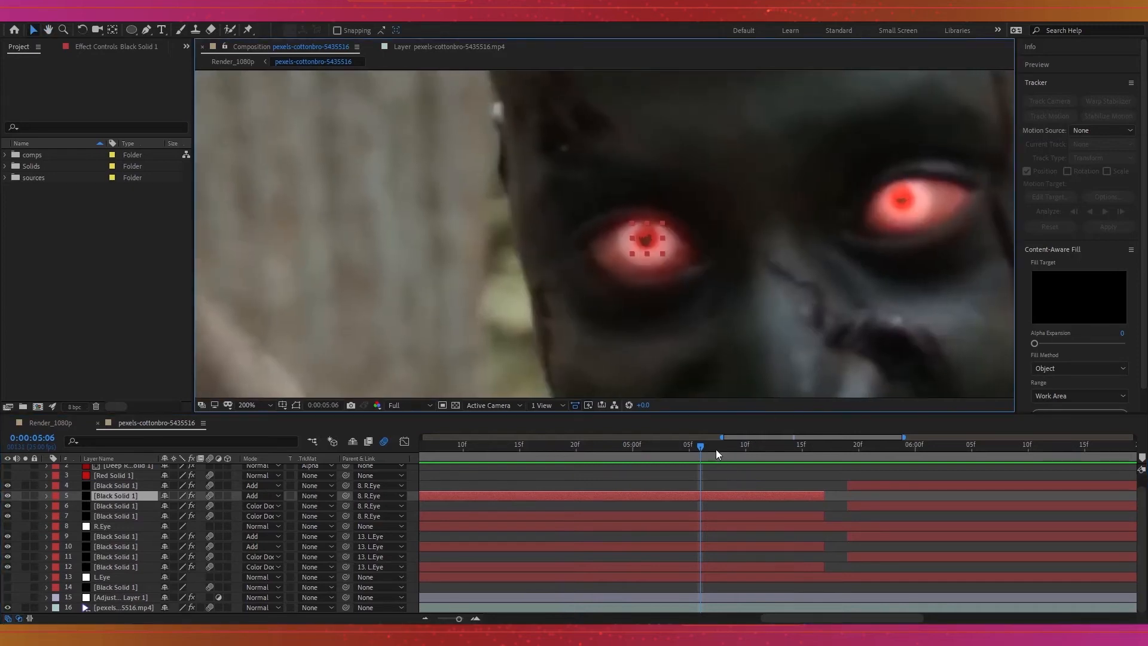
scroll(828, 217, "down", 1)
left_click(795, 308)
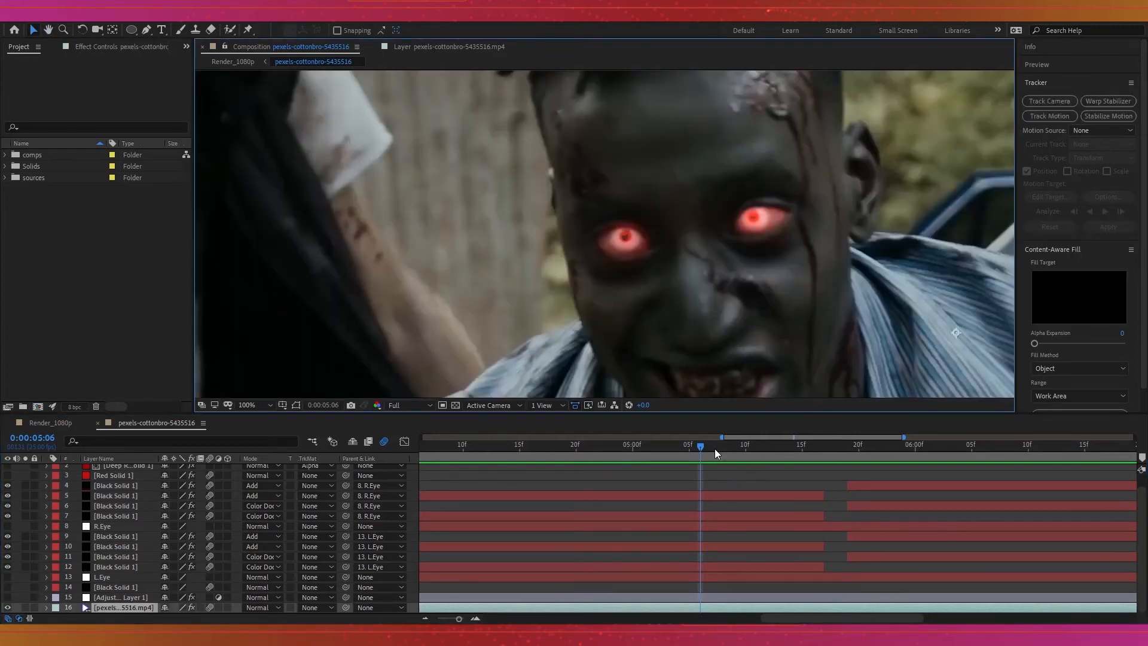
Scrub through the blink, return to 0:00:05:09 and preview the eye effect on the whole shot.
left_click_drag(715, 451, 864, 468)
left_click_drag(809, 476, 734, 482)
scroll(727, 314, "down", 3)
key("space")
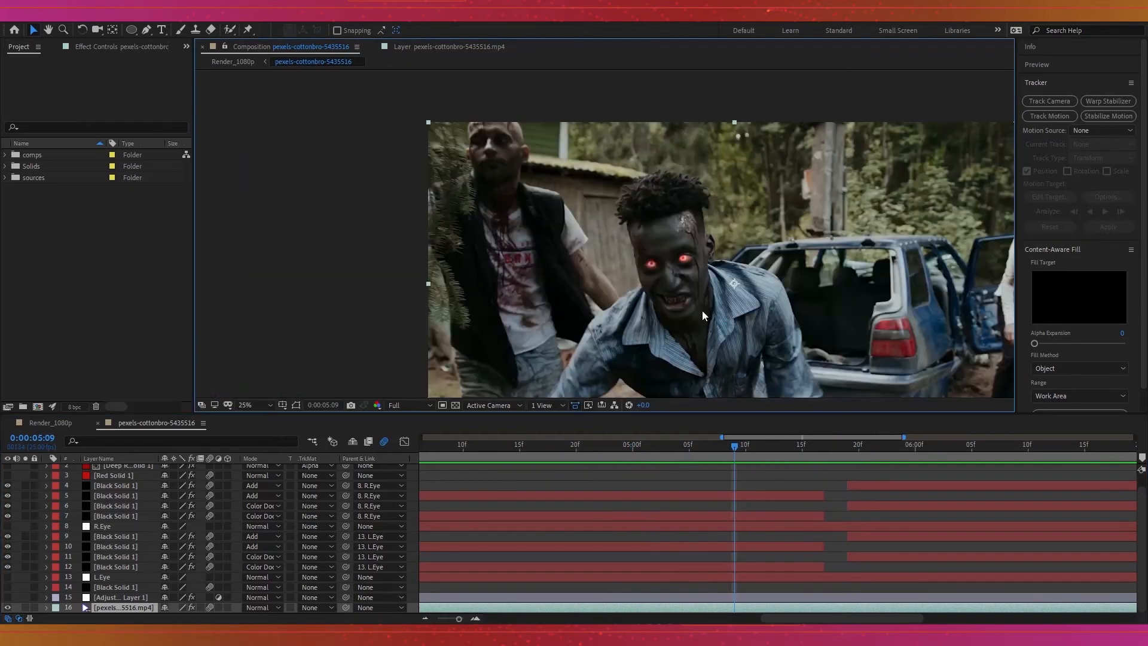
Review the eye effect on the whole shot, checking the R.Eye and L.Eye nulls and scrubbing past the blink to 0:00:05:21.
left_click_drag(714, 313, 557, 243)
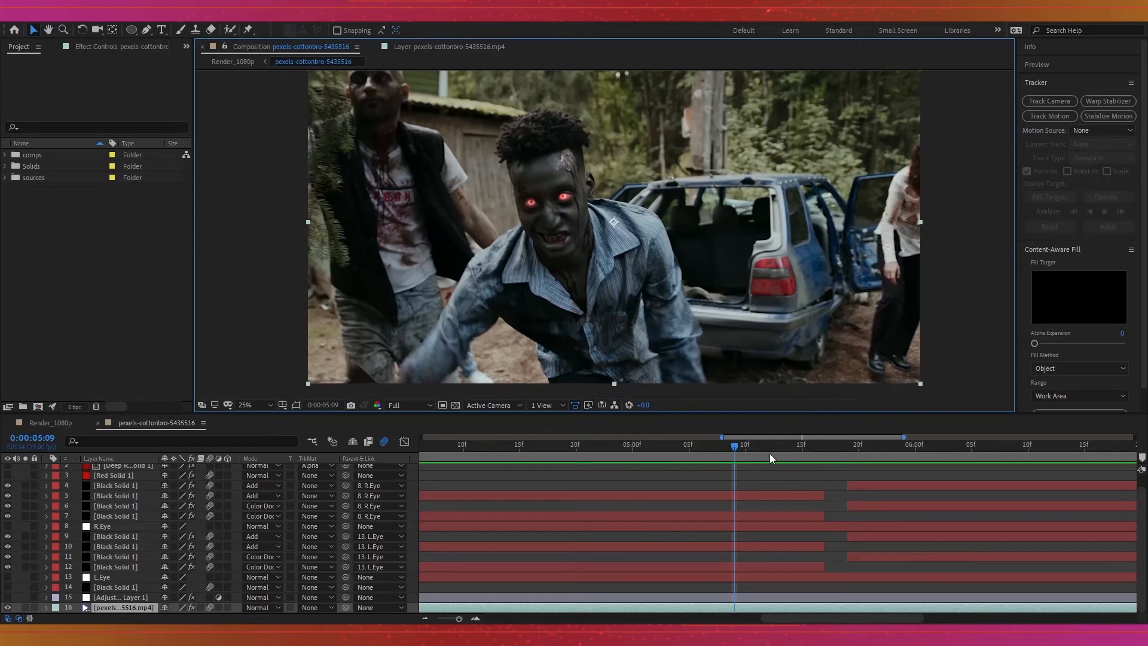
left_click(114, 527)
left_click(112, 577)
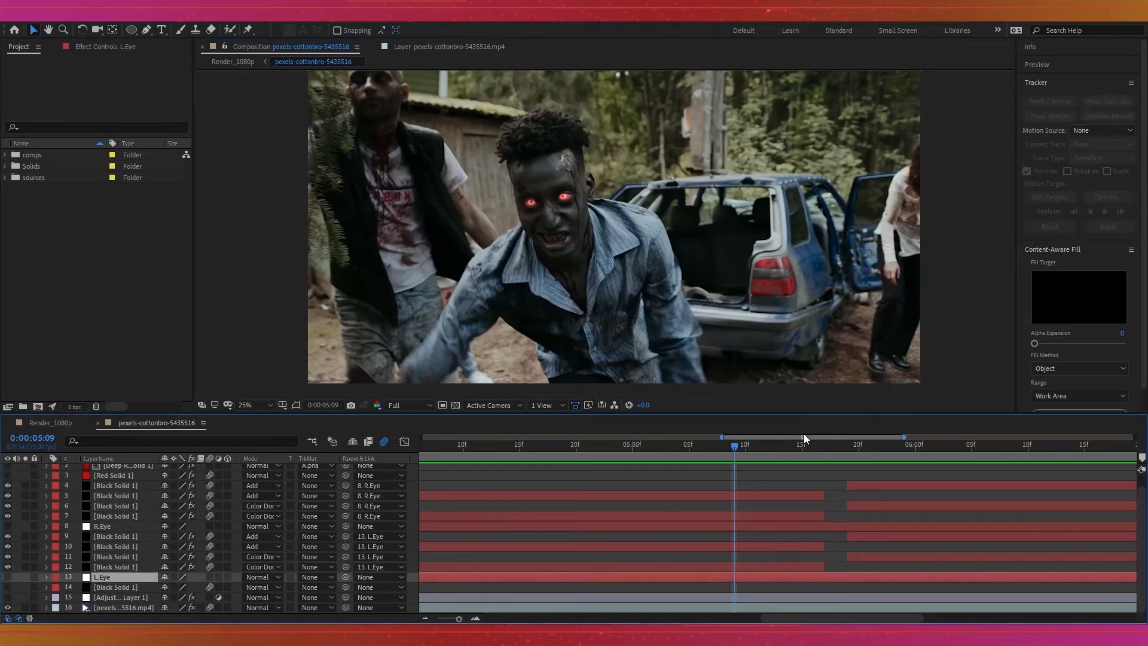
left_click_drag(767, 455, 870, 457)
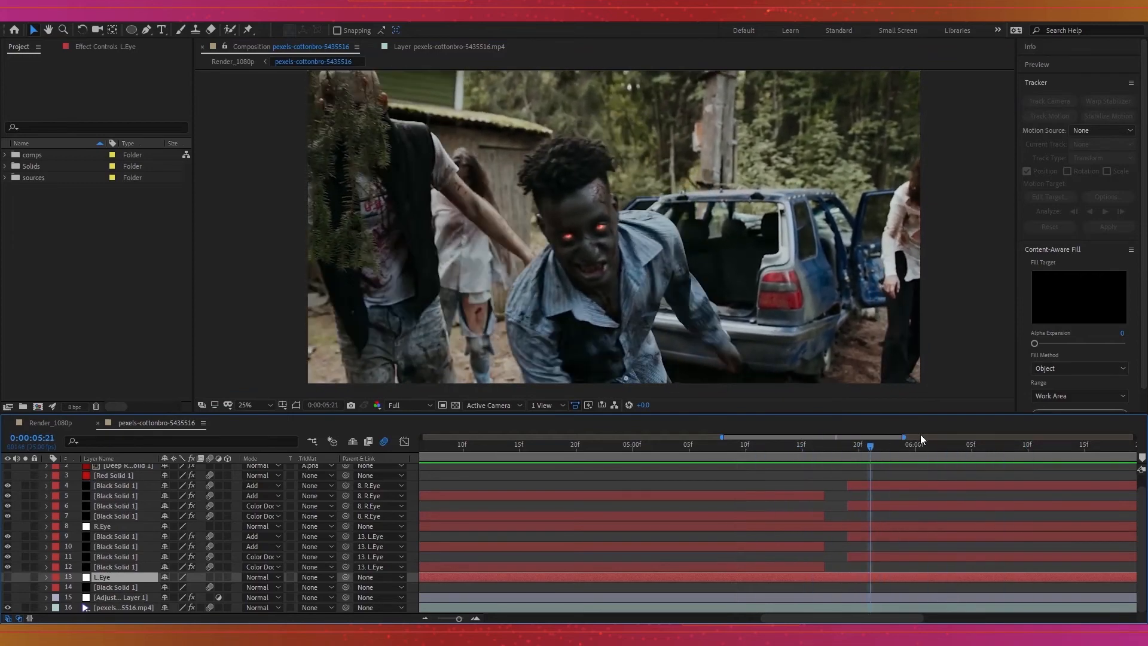
left_click(126, 608)
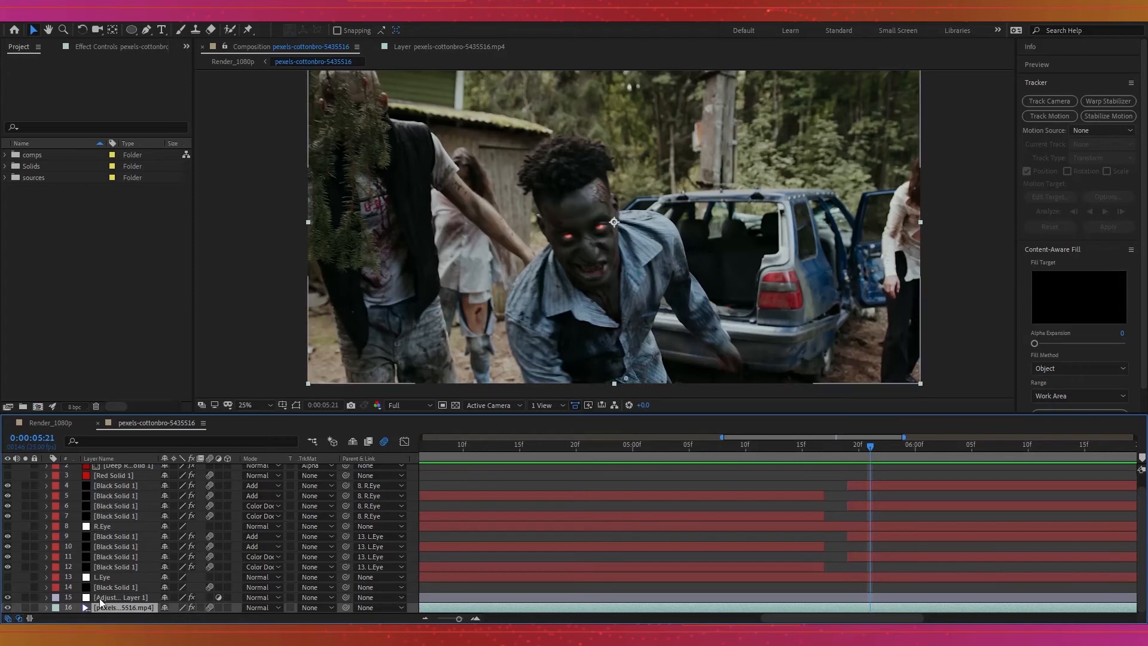
Turn on the adjustment layer above the zombie footage and expand its Curves, Hue/Saturation and Levels effects to examine the dark grade.
left_click(7, 597)
left_click(111, 598)
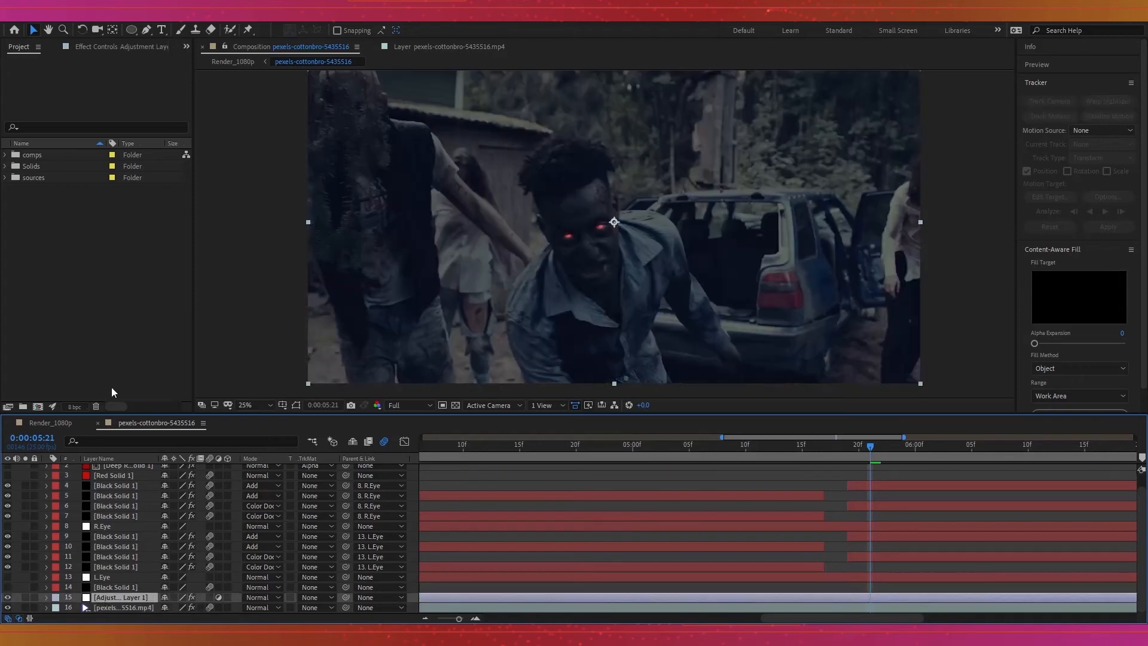
left_click(118, 51)
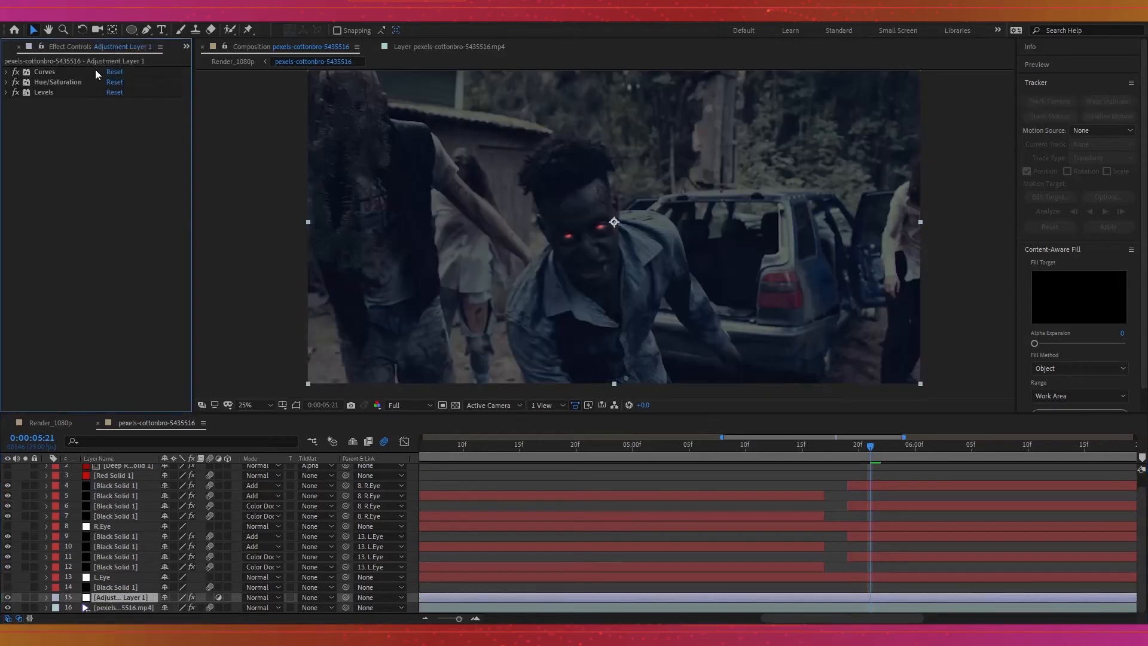
left_click(7, 72)
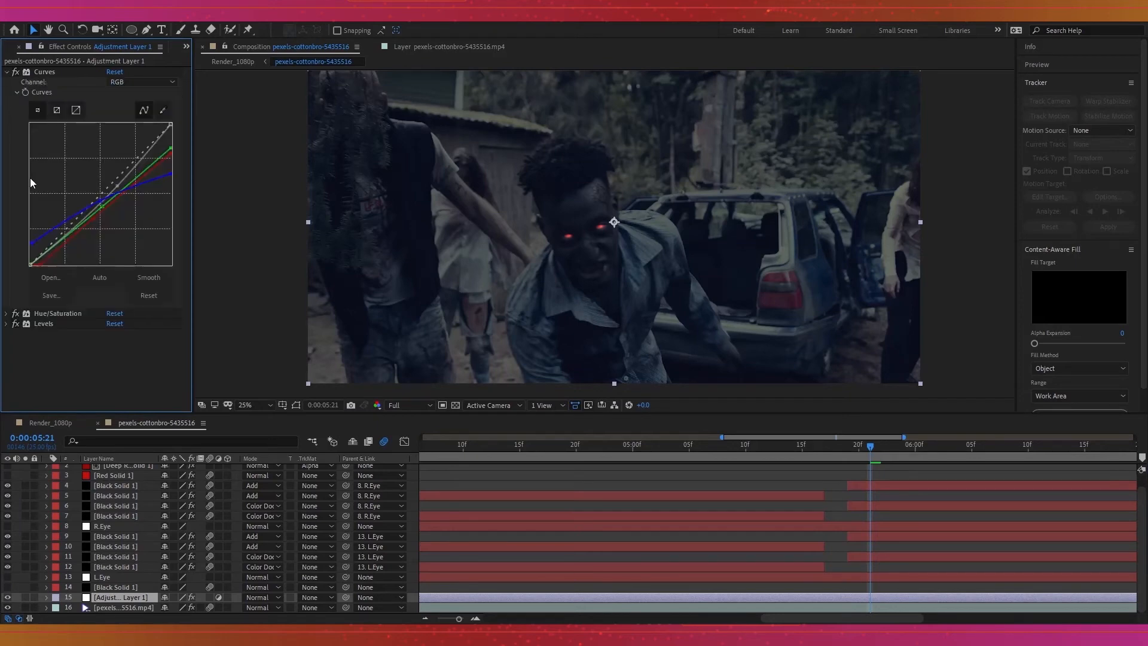
left_click(7, 314)
scroll(12, 323, "down", 3)
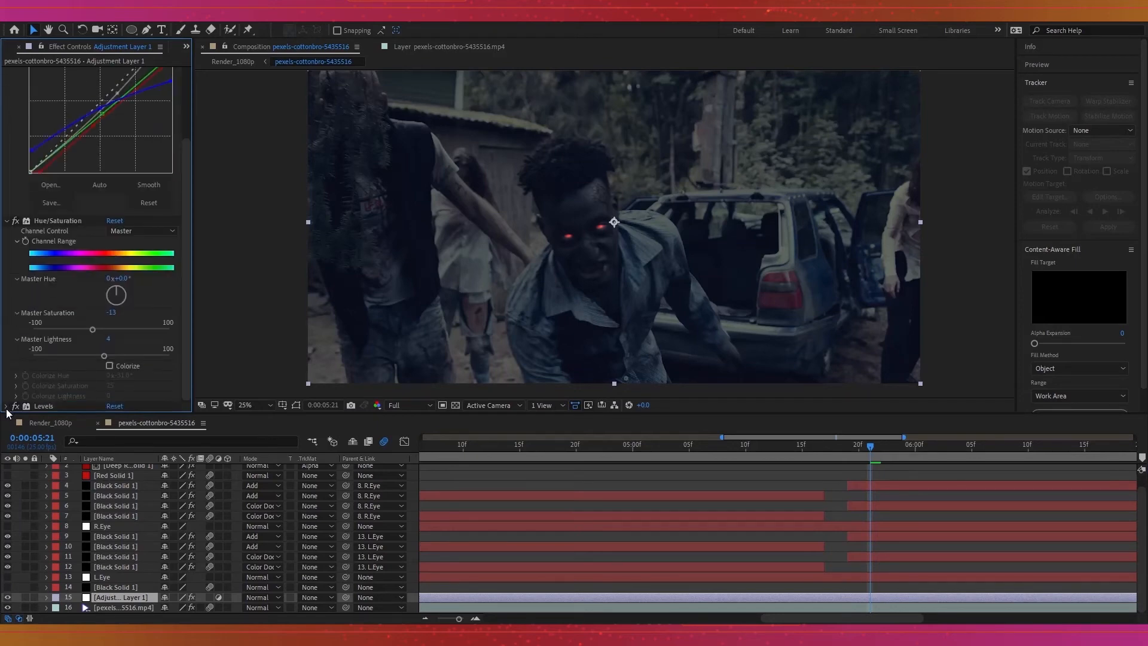
left_click(6, 406)
scroll(24, 383, "down", 5)
Extend the work area to the end of the composition, then turn on the closing black solid and check it at 0:00:08:10.
left_click(902, 442)
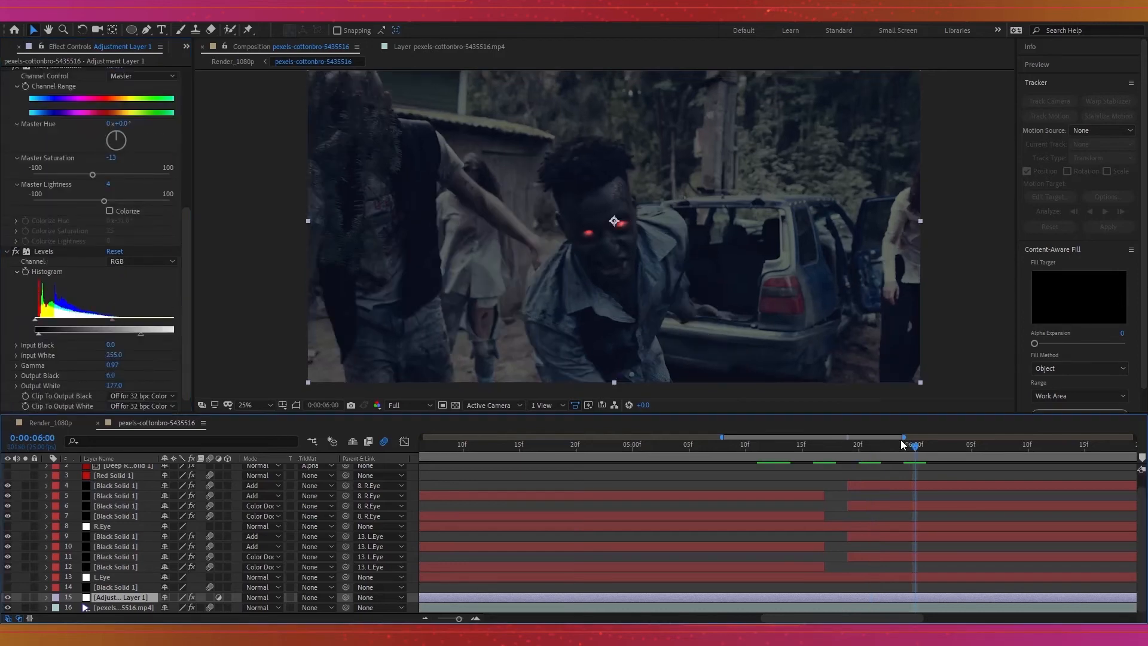
left_click_drag(903, 438, 1135, 438)
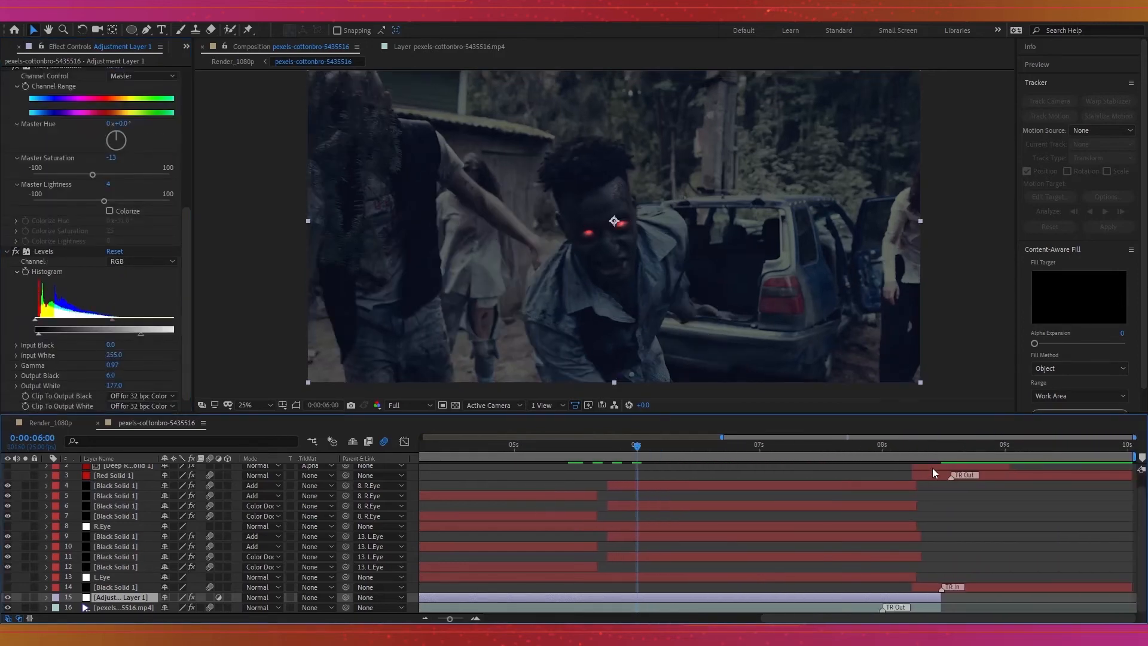
left_click(119, 588)
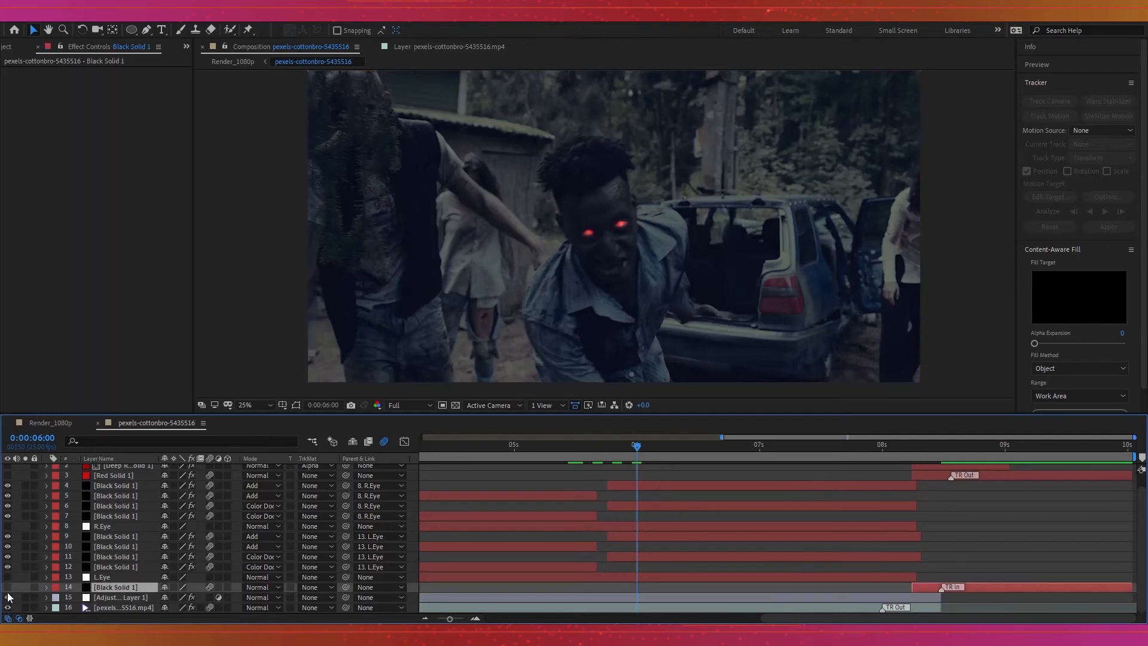
left_click_drag(899, 443, 932, 446)
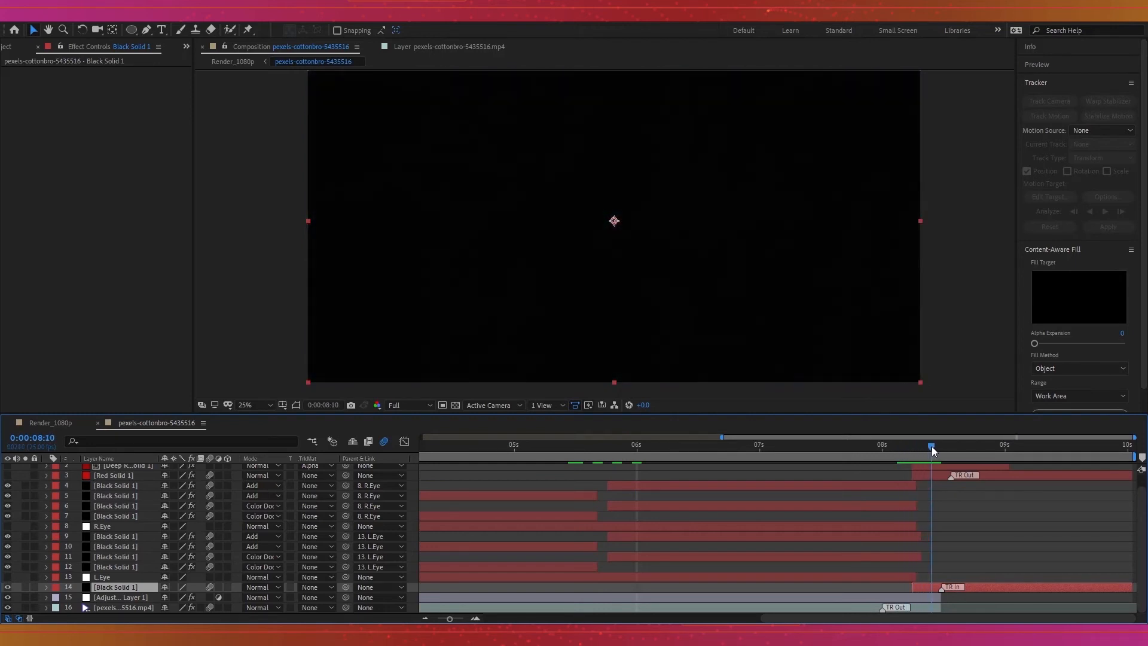
scroll(58, 505, "up", 1)
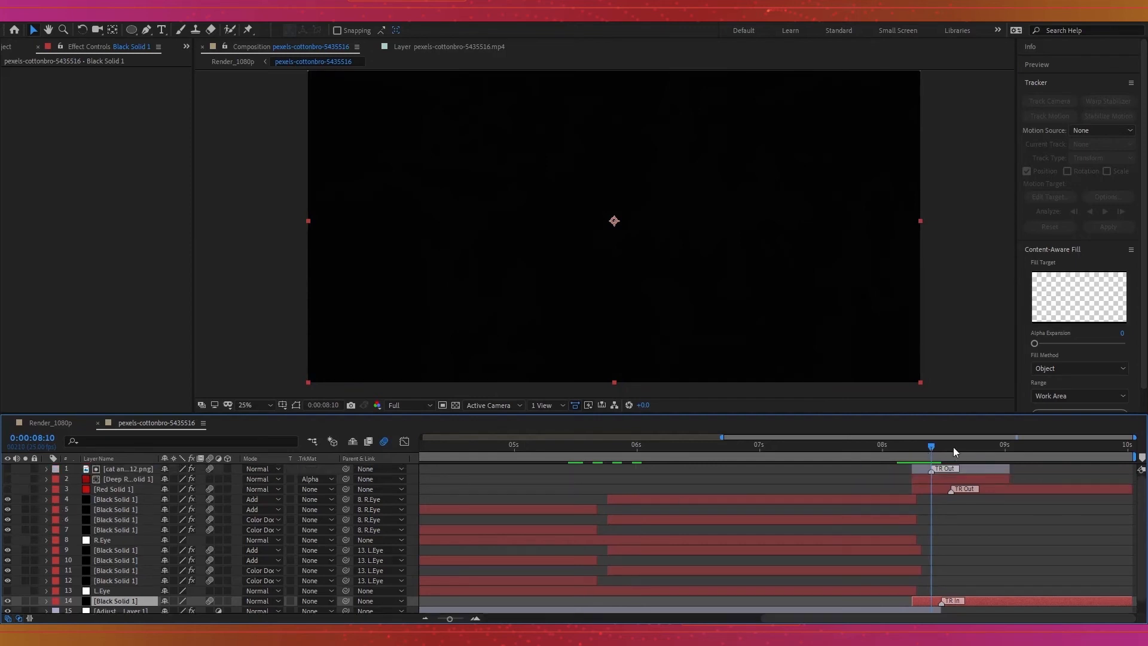
Turn on the Deep Red Solid matted by the claw image and check the scratches at 0:00:08:07.
left_click_drag(939, 454, 910, 453)
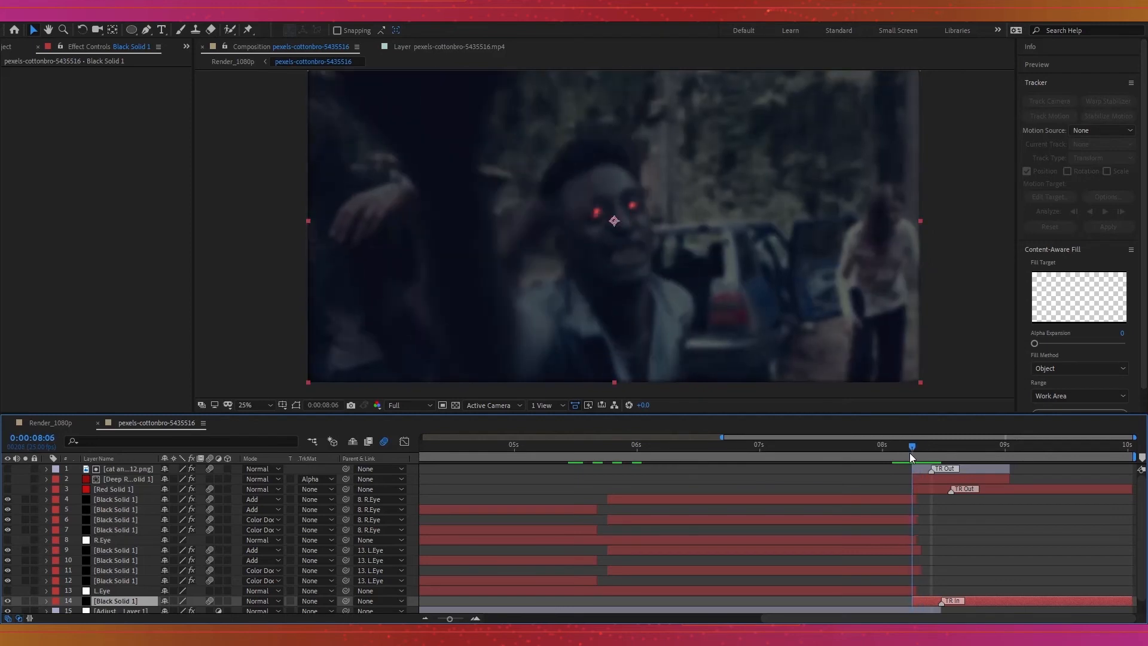
left_click(7, 478)
left_click_drag(914, 448, 917, 450)
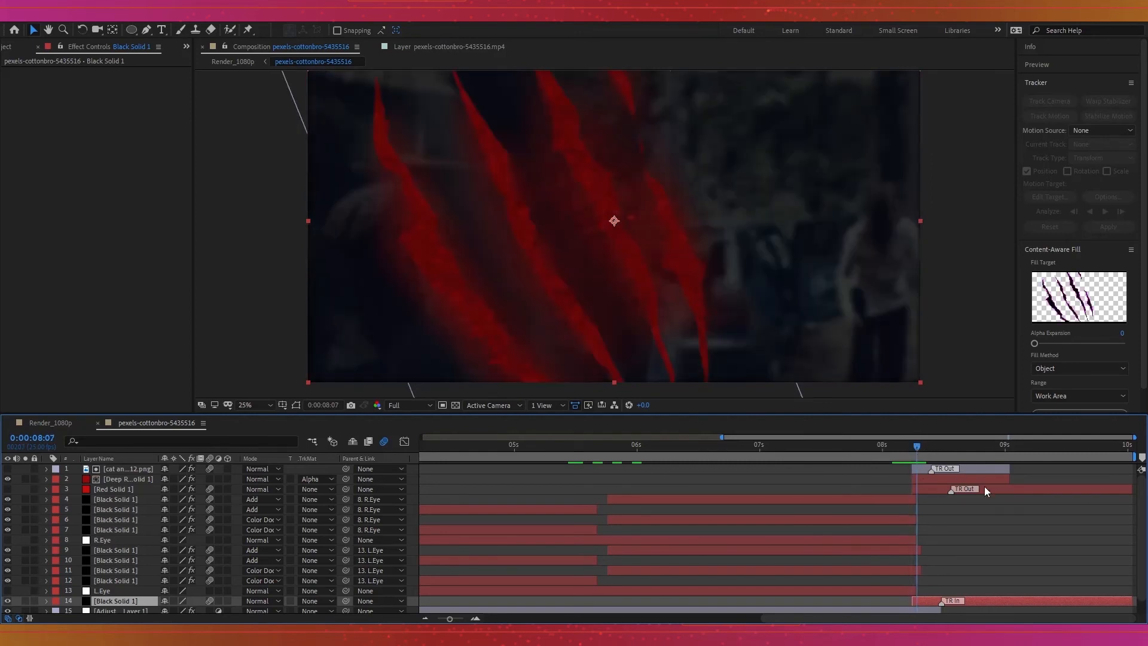
Switch to the Default workspace, view the cat animal claw PNG from the sources folder, and return to the composition.
left_click(743, 31)
left_click(5, 177)
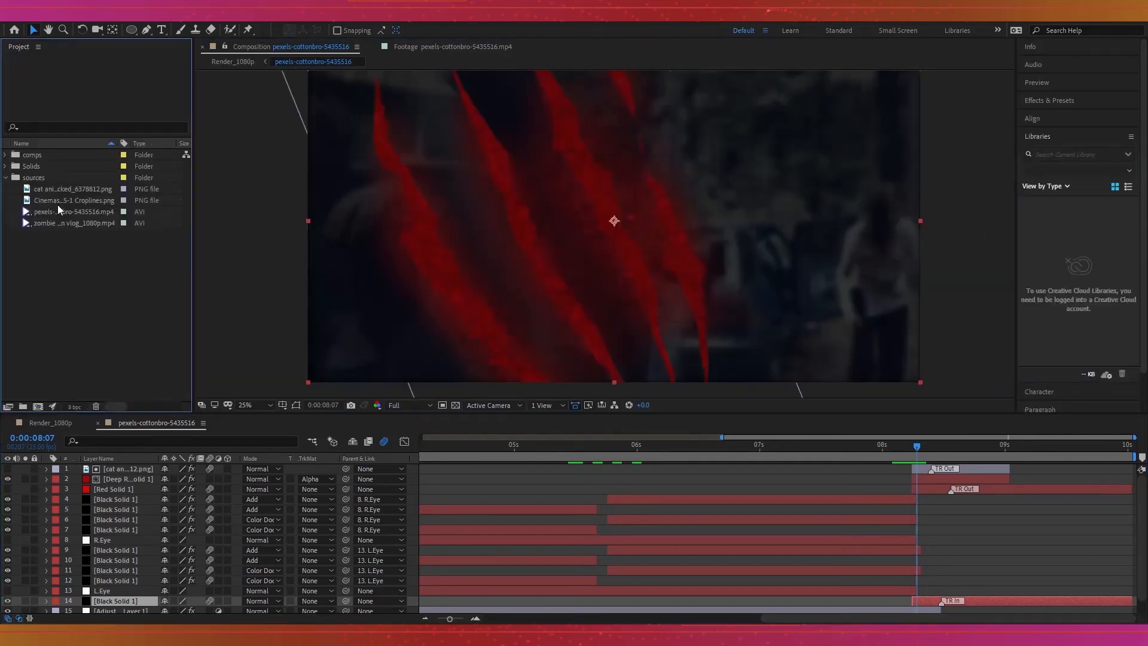
double_click(63, 188)
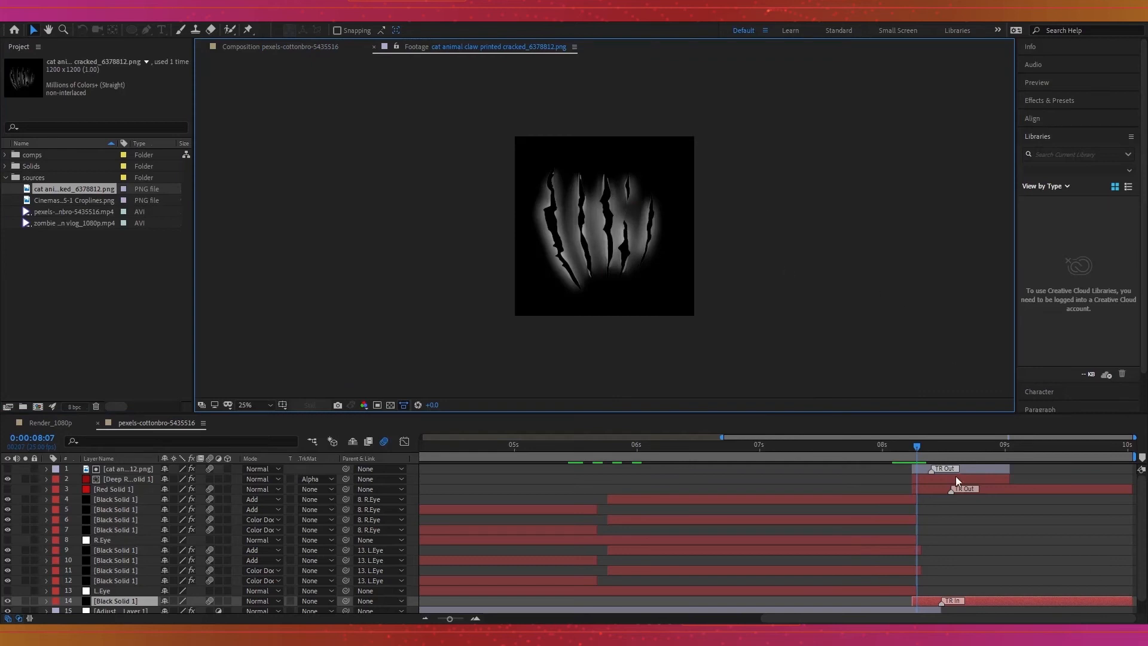
mouse_move(921, 448)
left_mouse_down()
mouse_move(931, 447)
mouse_move(909, 452)
mouse_move(919, 459)
left_mouse_up()
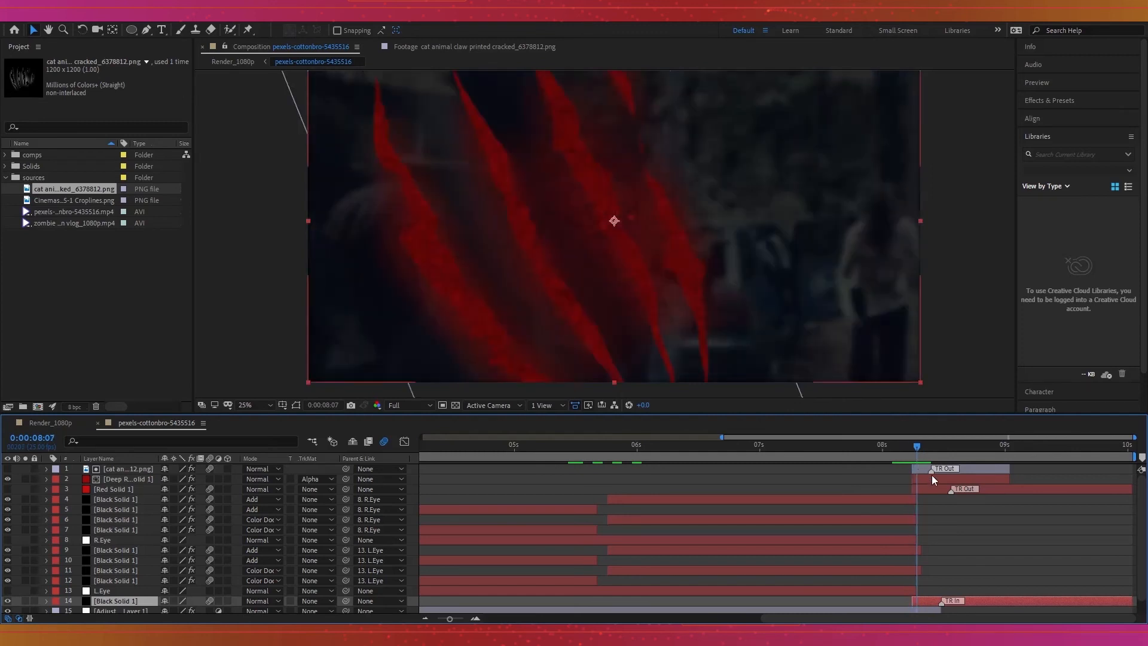
Examine the Fractal Noise on the Deep Red Solid, comparing the claw scratches with the effect off and on.
left_click(954, 467)
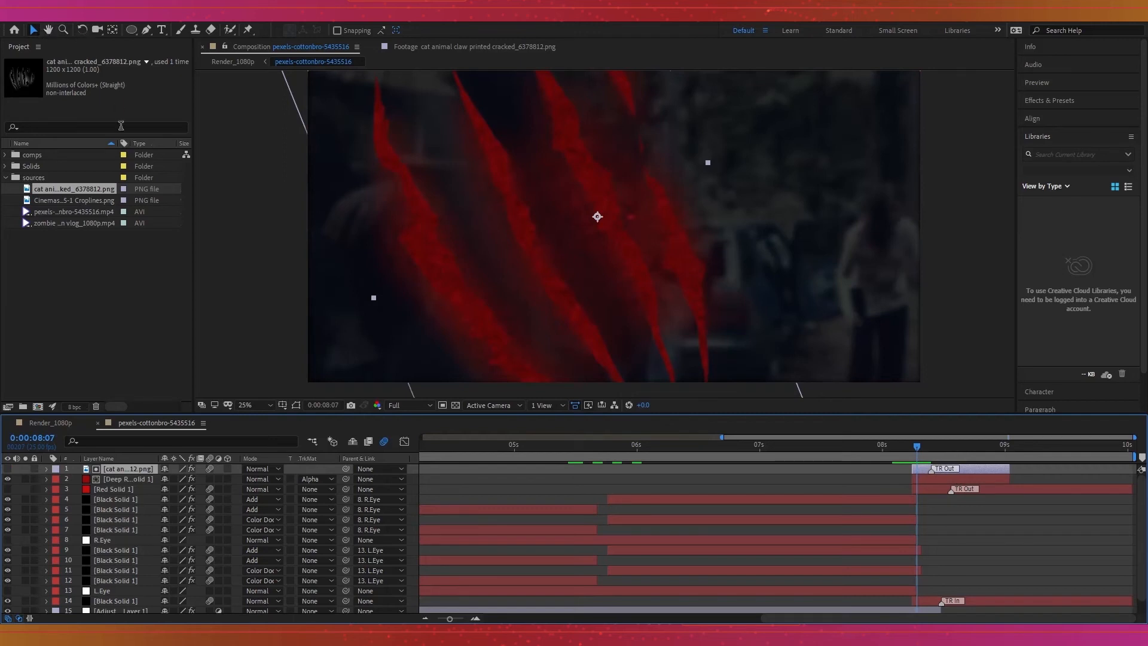
left_click(119, 482)
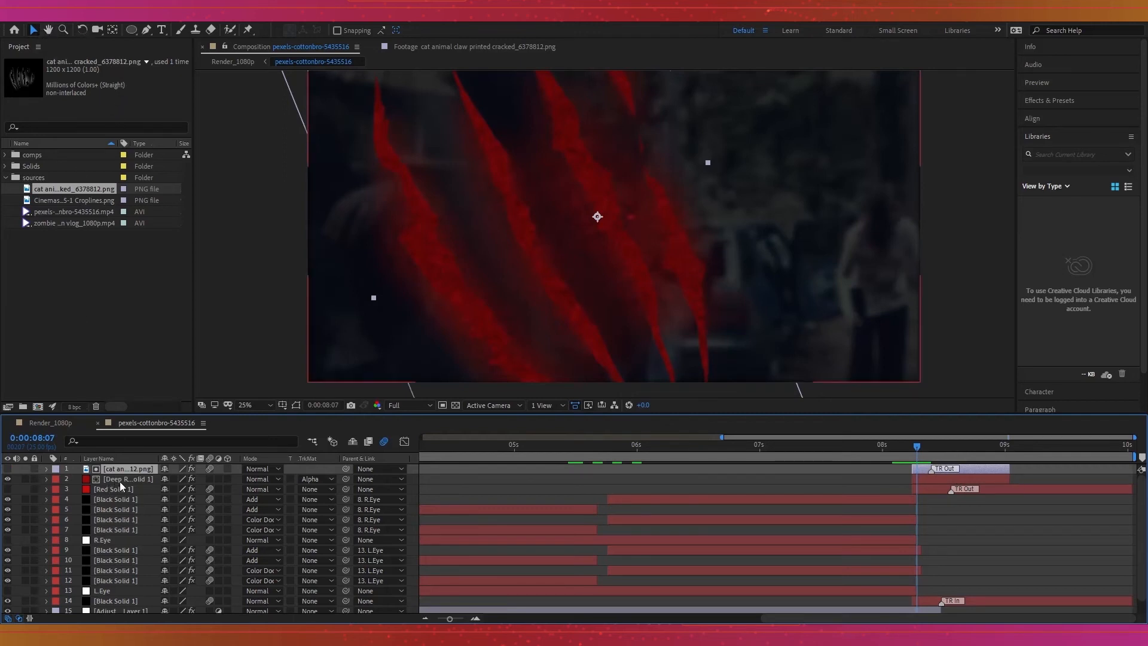
left_click(120, 482)
key("F3")
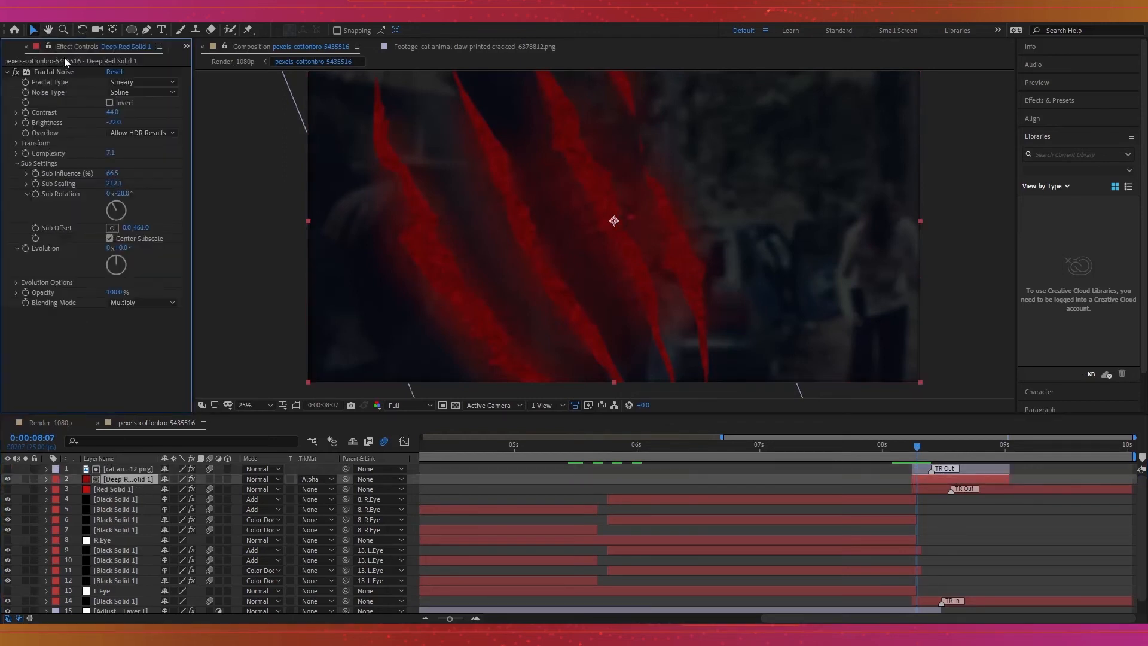
left_click(58, 71)
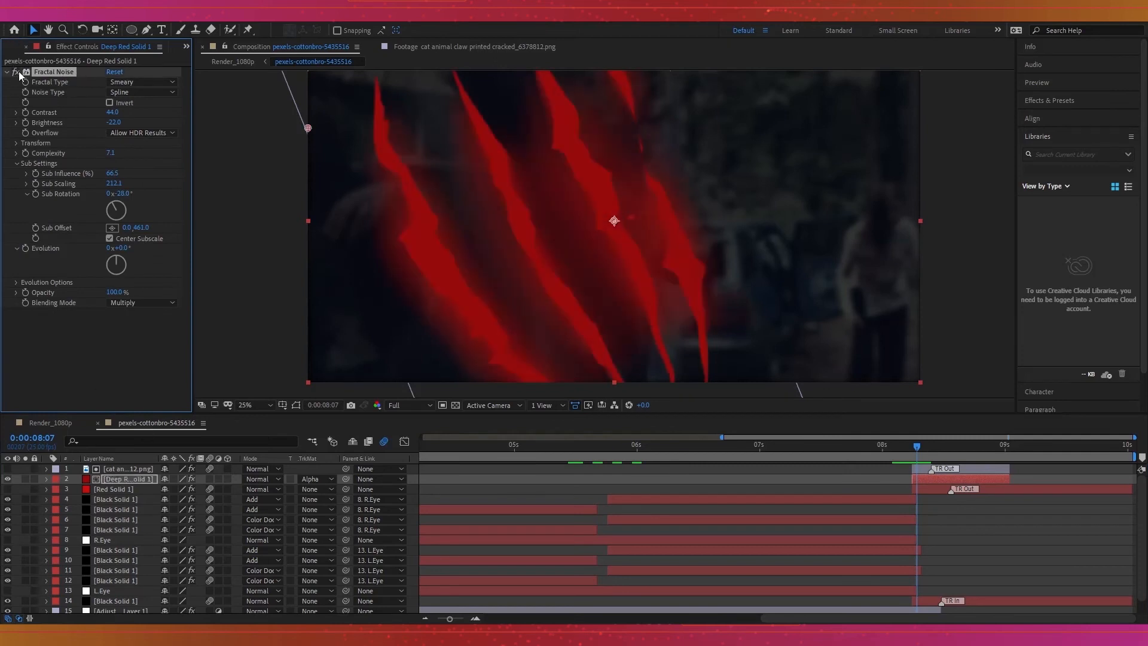
left_click(130, 471)
left_click(128, 480)
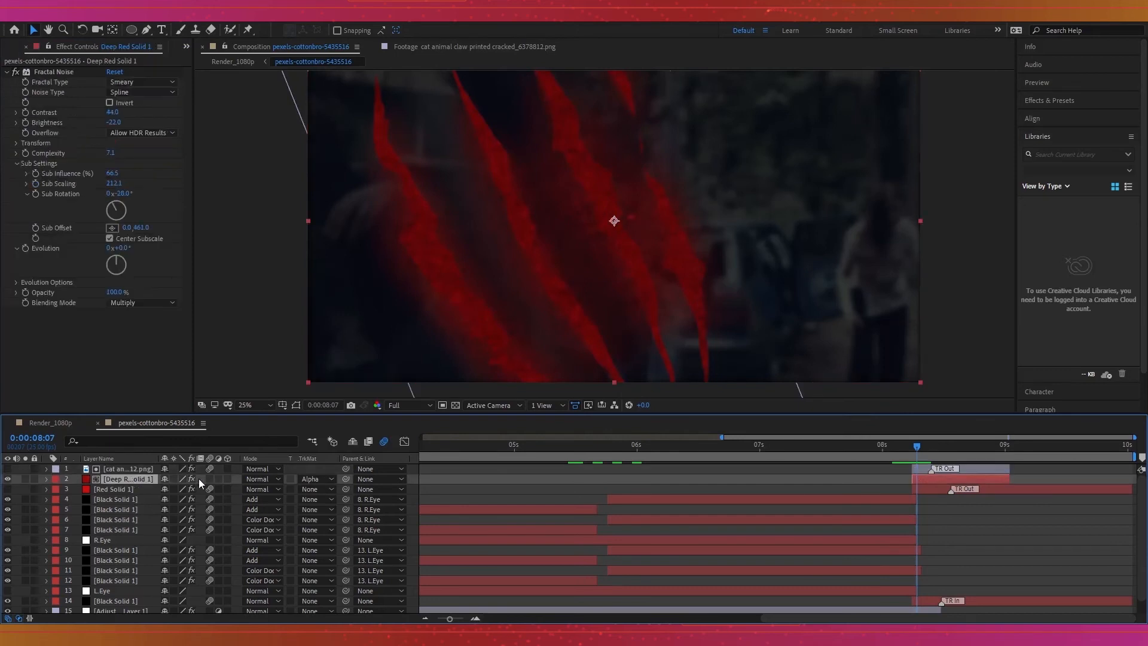
Examine how the claw image mattes the Deep Red Solid, including its Fast Box Blur and Linear Wipe effects.
left_click(142, 470)
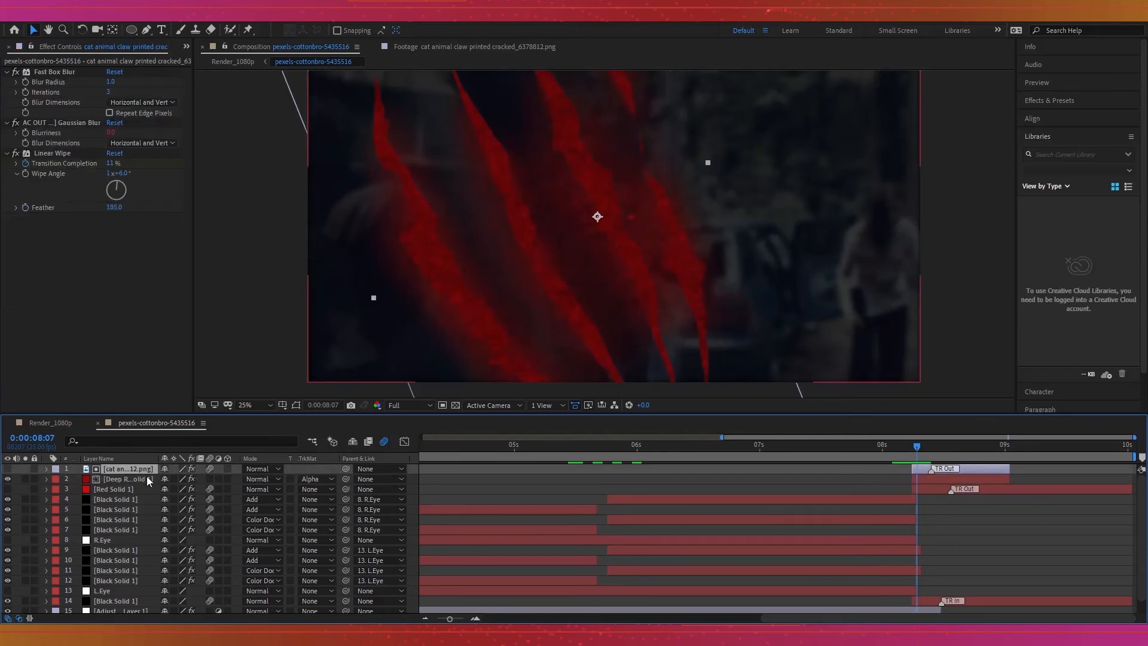
left_click(146, 479)
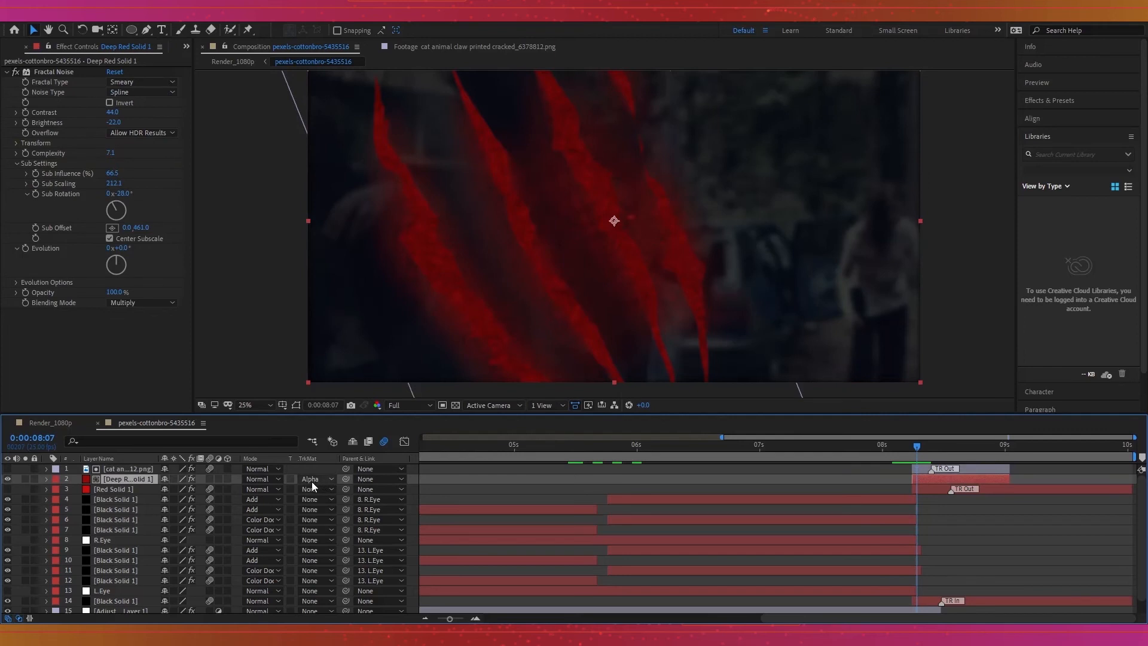
key("comma")
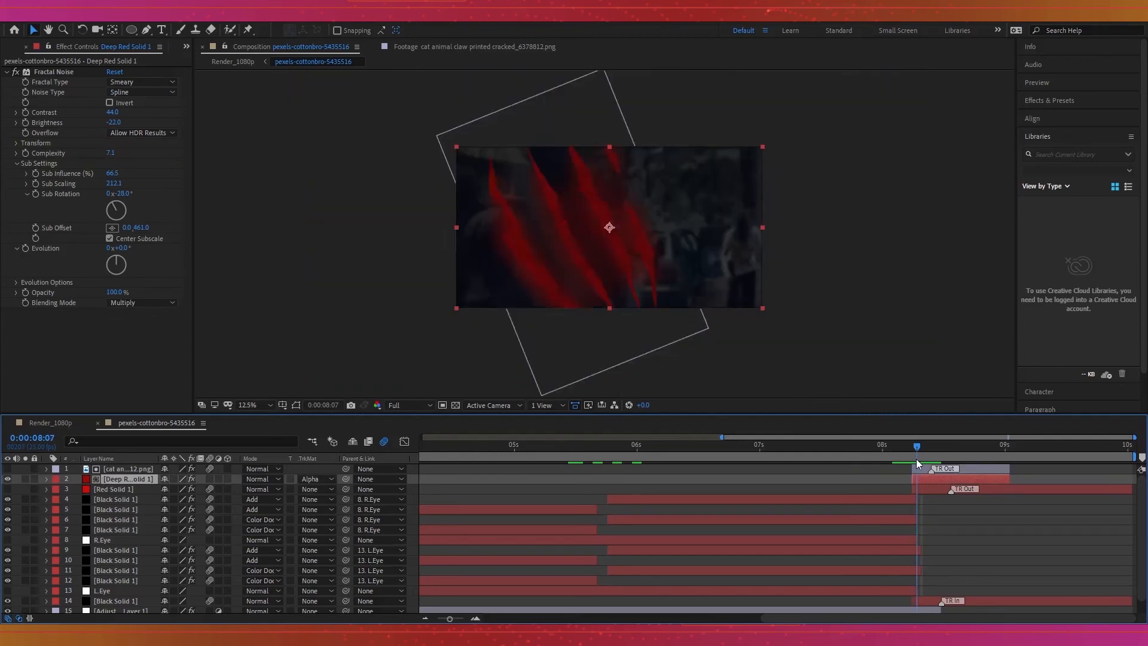
left_click(954, 470)
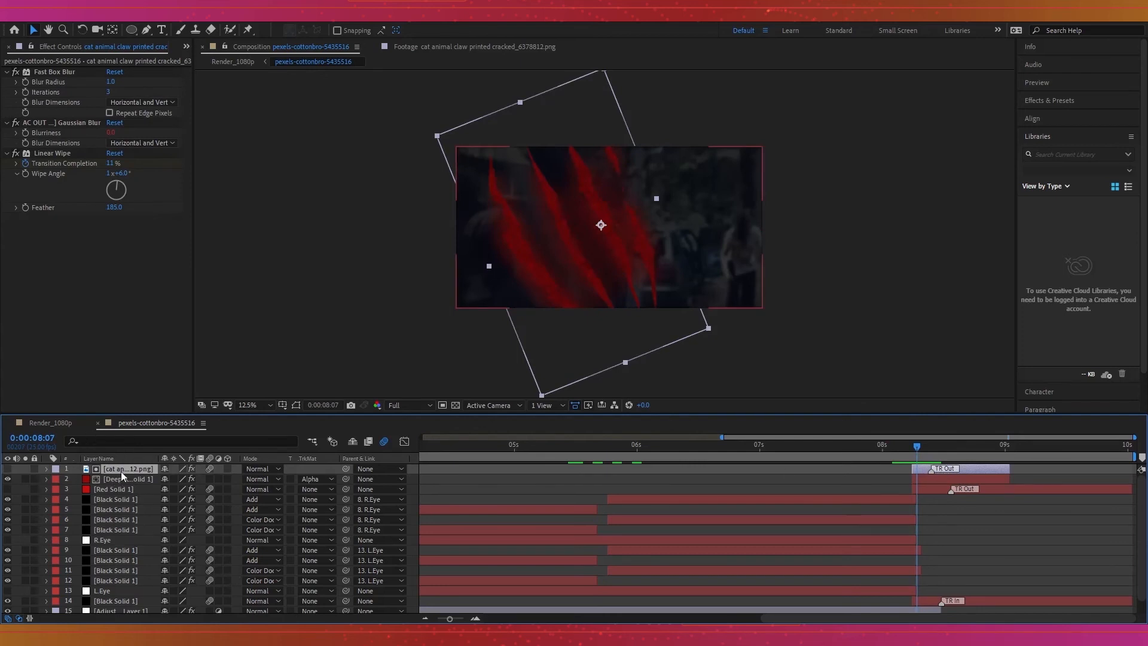
left_click(51, 154)
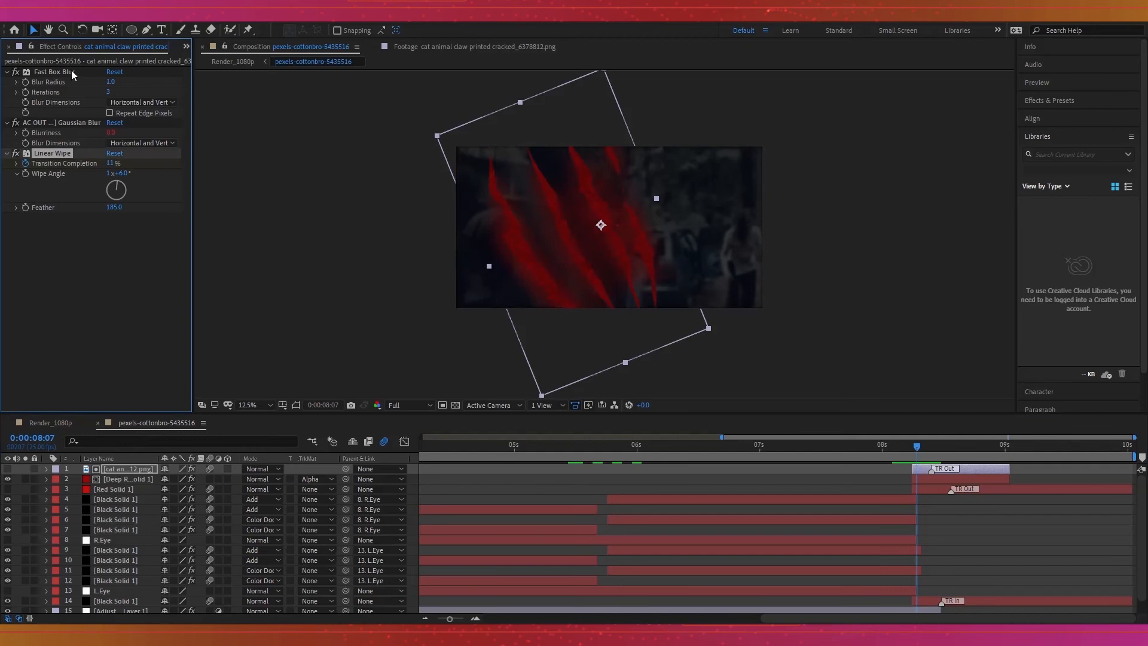
left_click(54, 72)
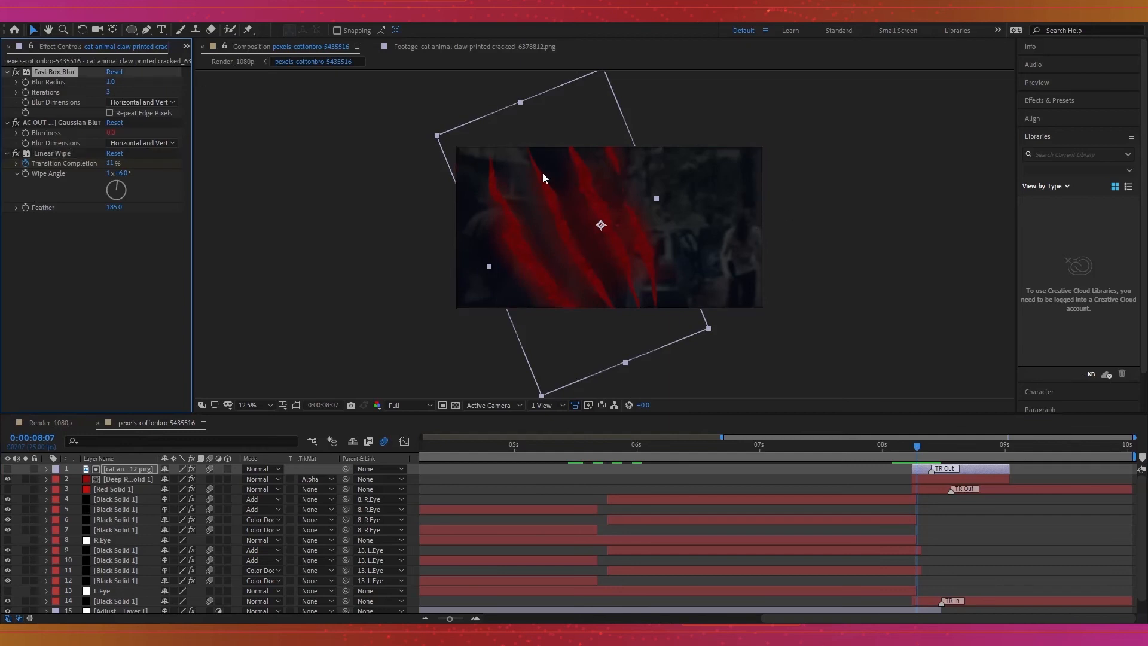
left_click(46, 156)
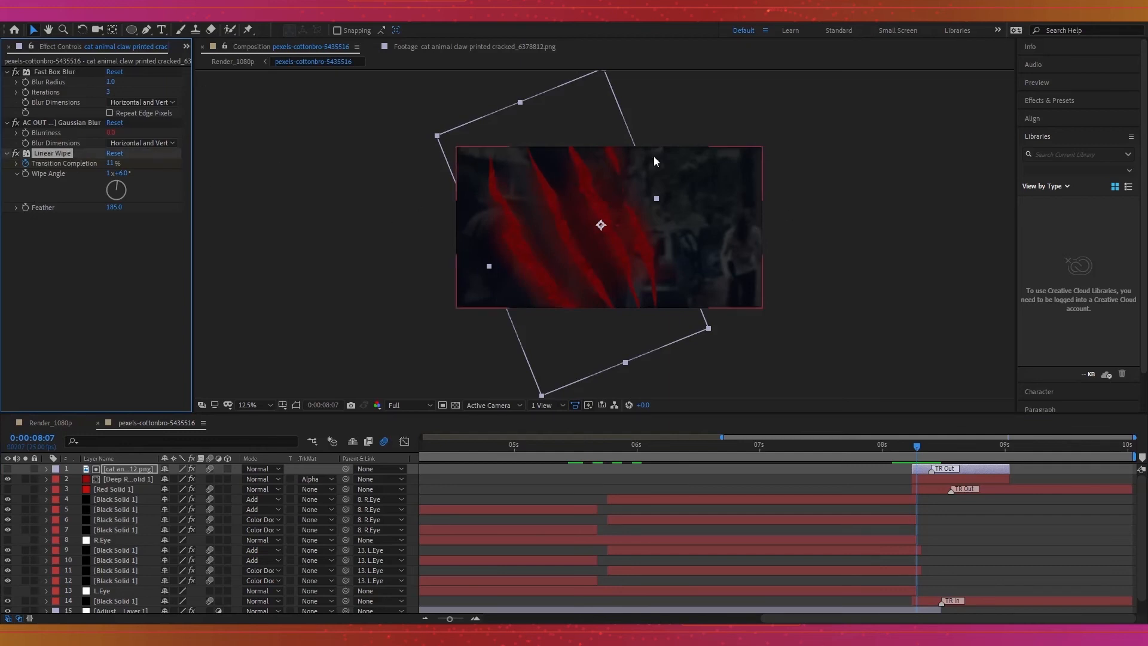
Turn on the Red Solid with Fractal Noise at 0:00:08:09 and scrub a frame forward to check it behind the claw scratches.
left_click_drag(918, 447, 926, 454)
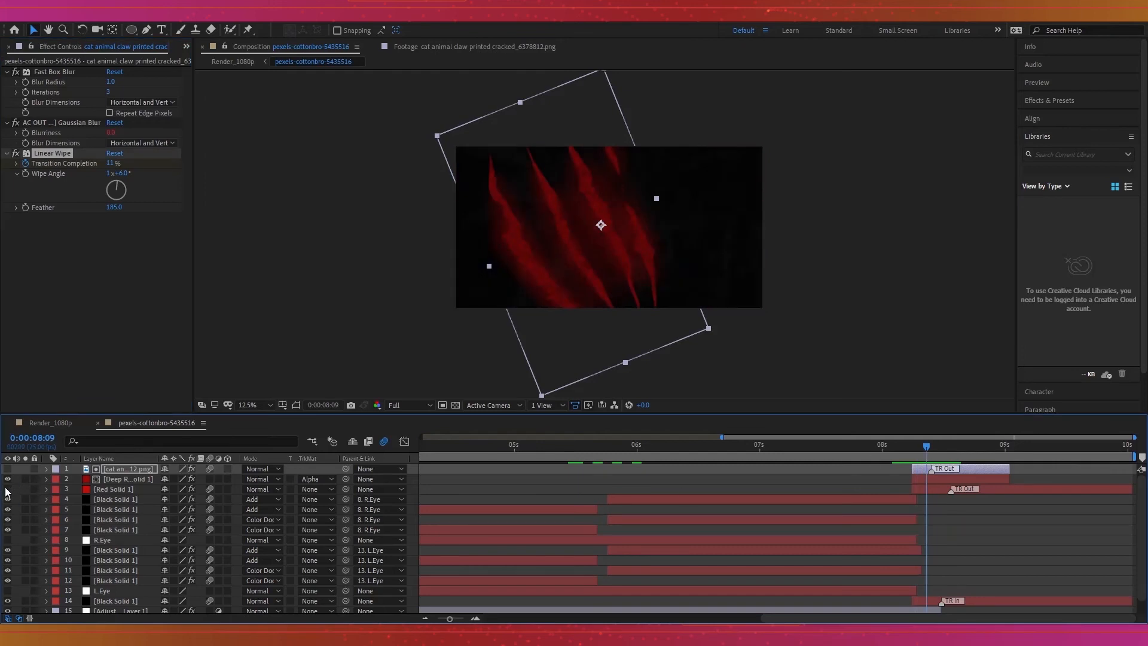
left_click(119, 489)
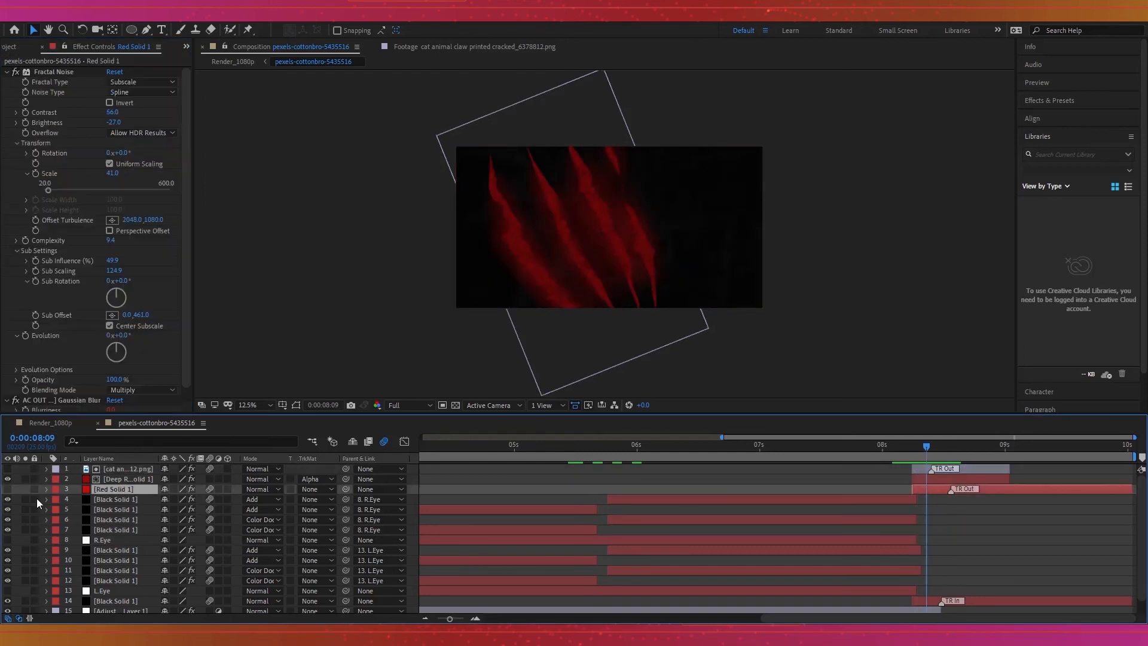
left_click(8, 489)
mouse_move(928, 449)
left_mouse_down()
mouse_move(905, 450)
mouse_move(932, 449)
left_mouse_up()
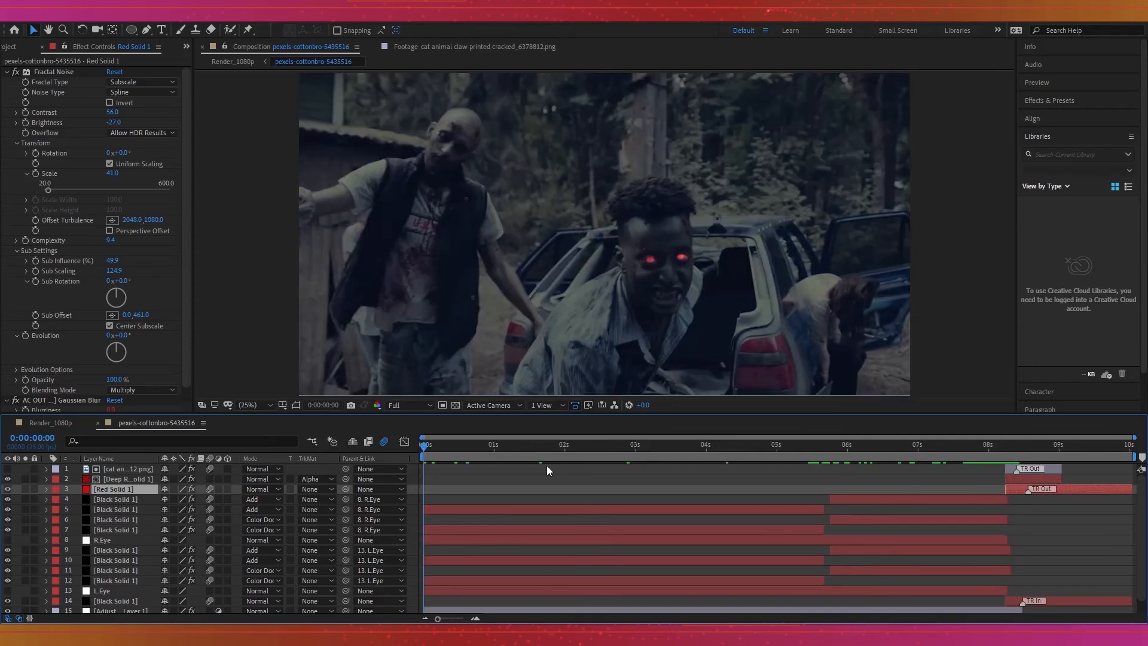
Preview the full composition from 0:00:00:00, then go back to the project's source files.
key("space")
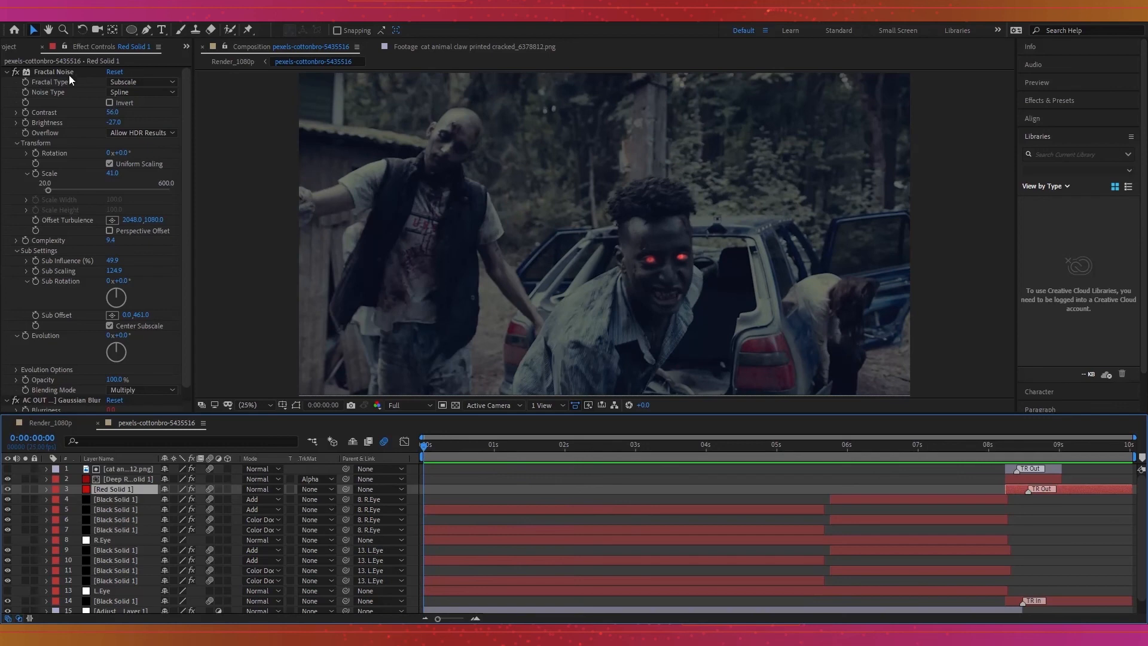
left_click(14, 47)
left_click(113, 345)
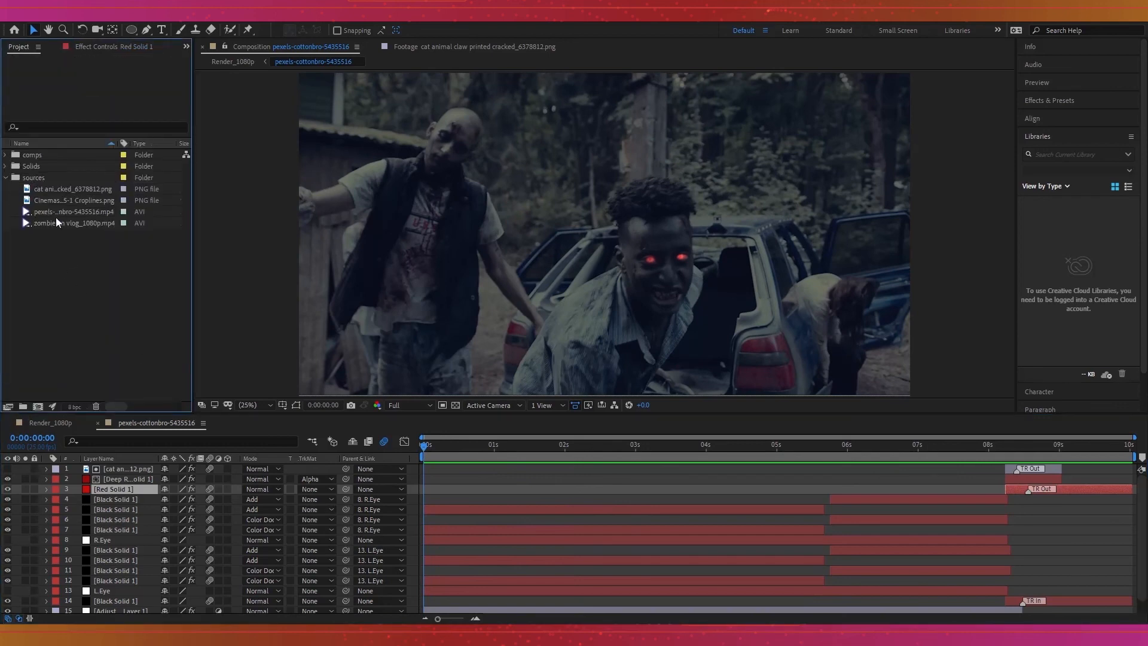
Switch to the Render_1080p composition, show the Scale of the nested pexels-cottonbro-5435516 layer and preview the opening second.
left_click(7, 178)
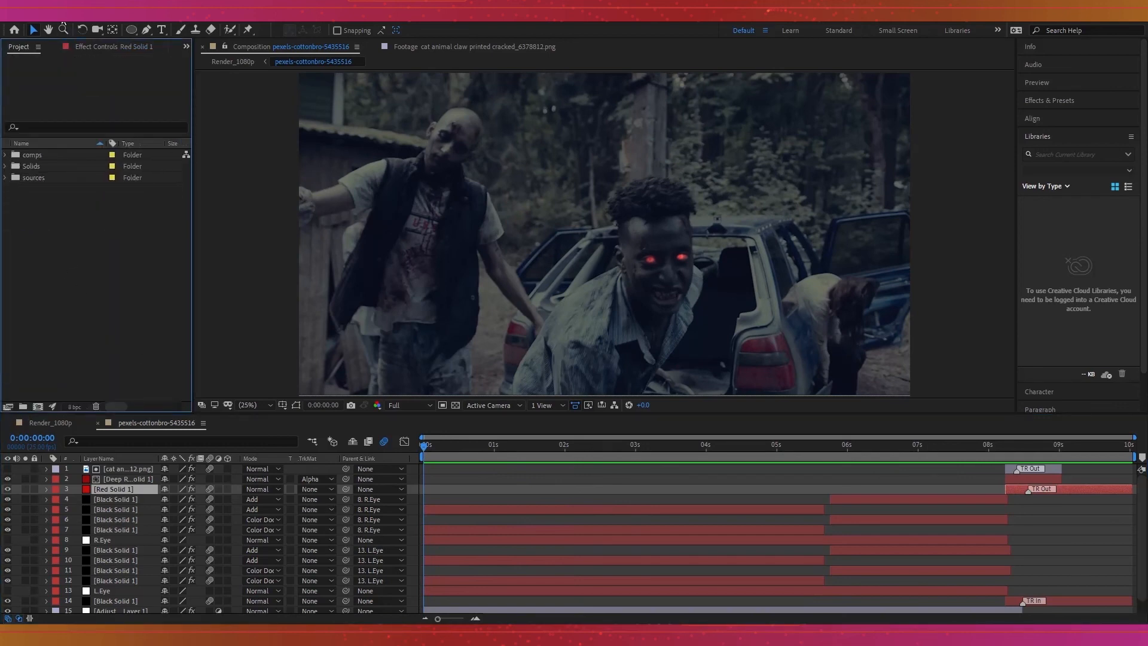
left_click(53, 424)
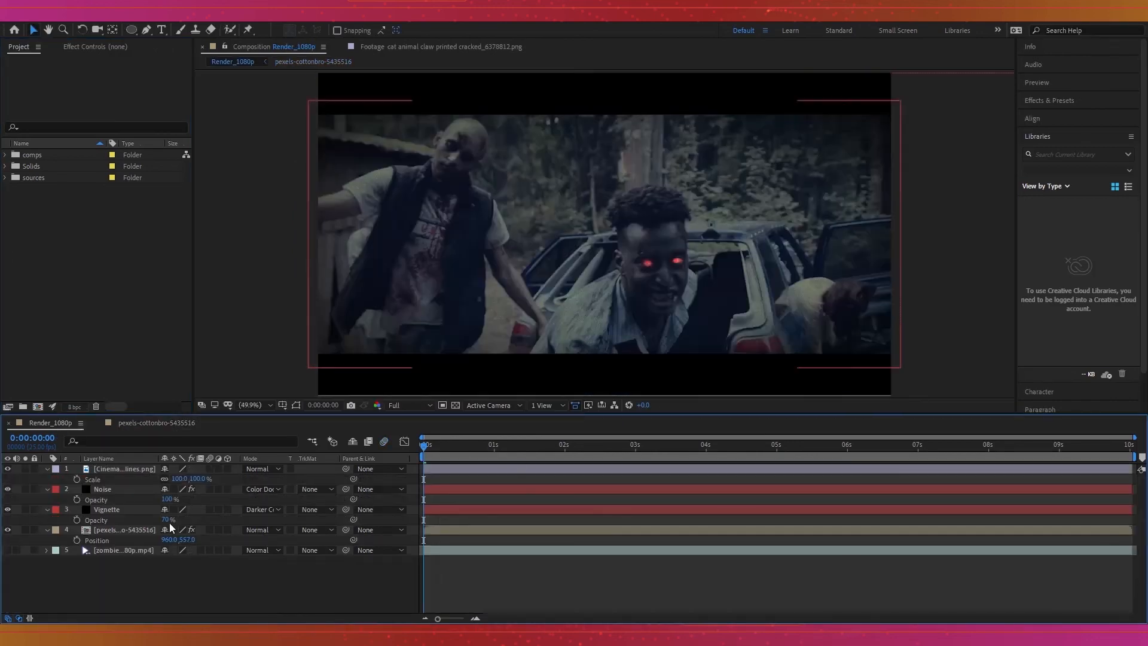
left_click(138, 530)
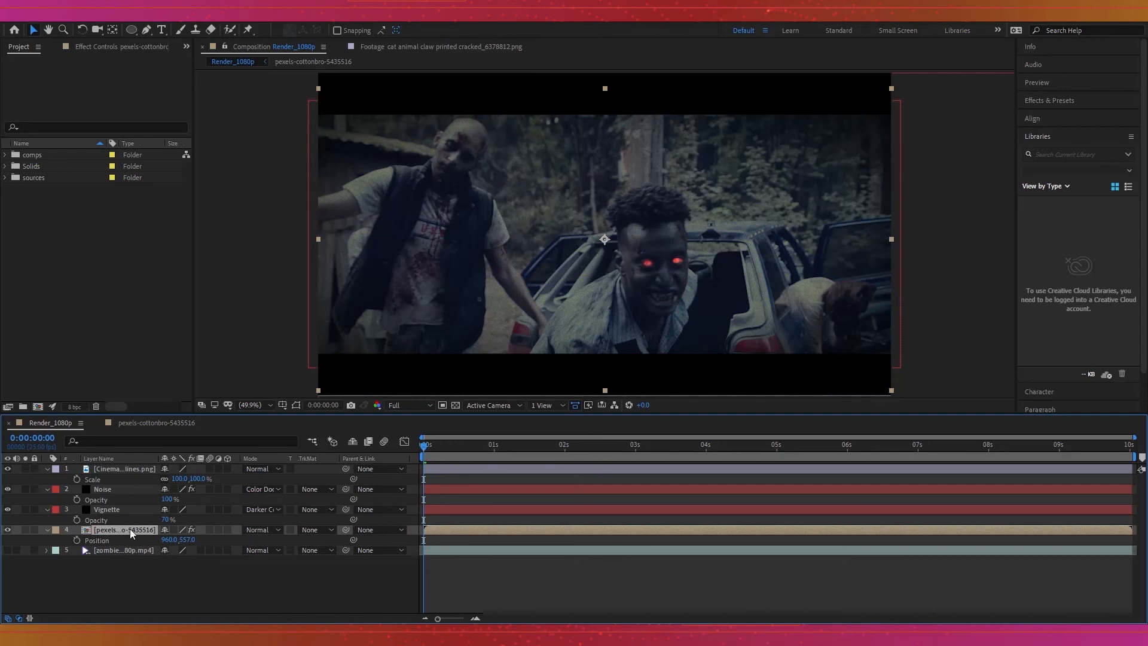
key("s")
key("space")
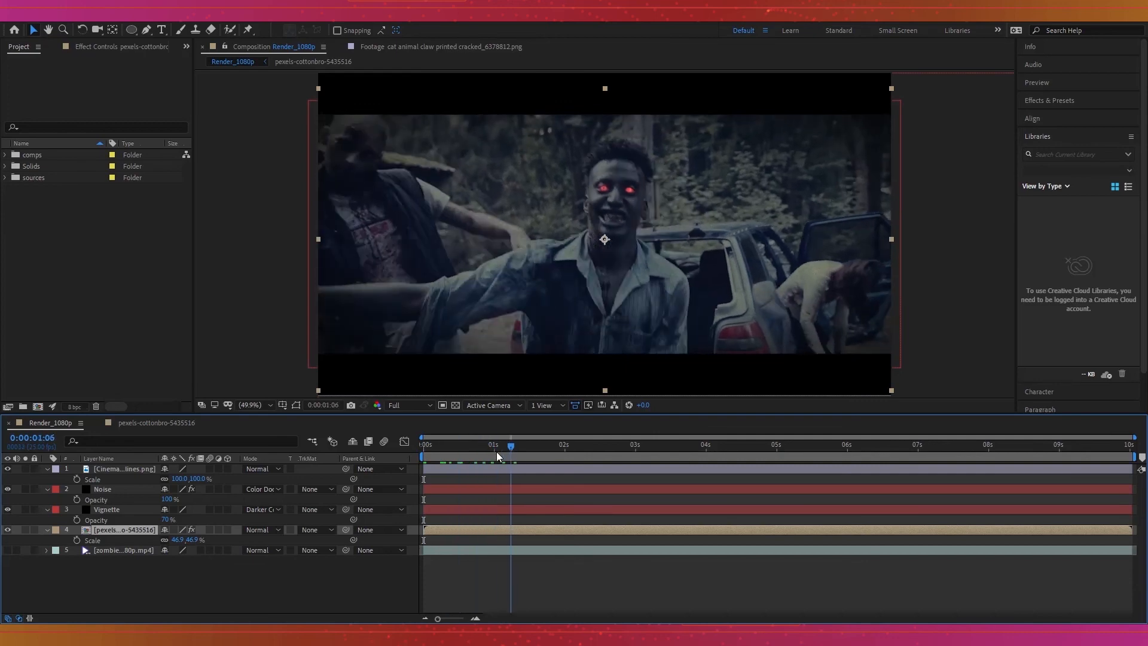
key("space")
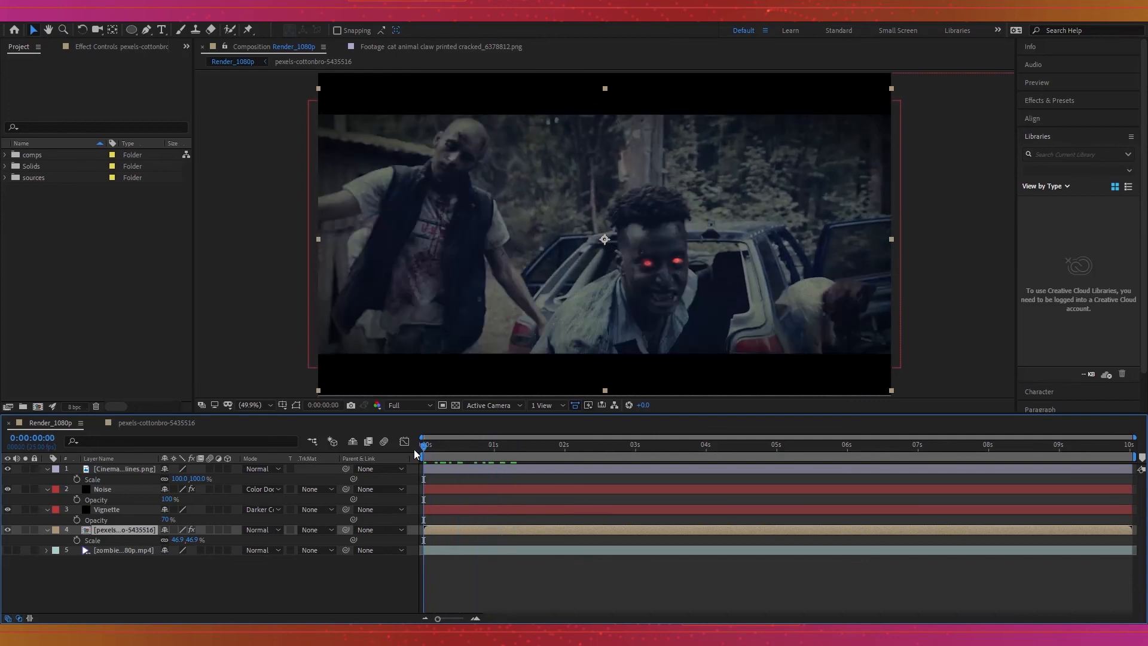
Compare the Render_1080p frame with the Cinemascope croplines layer hidden and shown.
left_click(131, 471)
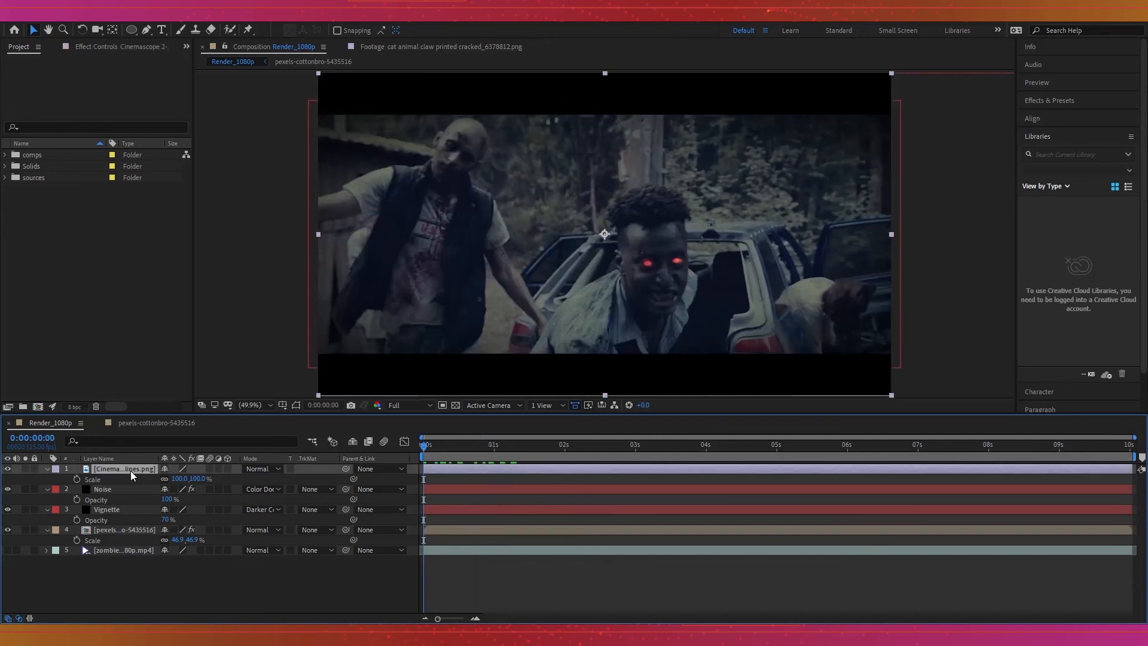
left_click(9, 470)
left_click(9, 470)
left_click(9, 470)
left_click(9, 469)
left_click(8, 469)
left_click(9, 469)
Check what the Noise and Vignette layers contribute by toggling their visibility off and on.
left_click(117, 490)
left_click(8, 489)
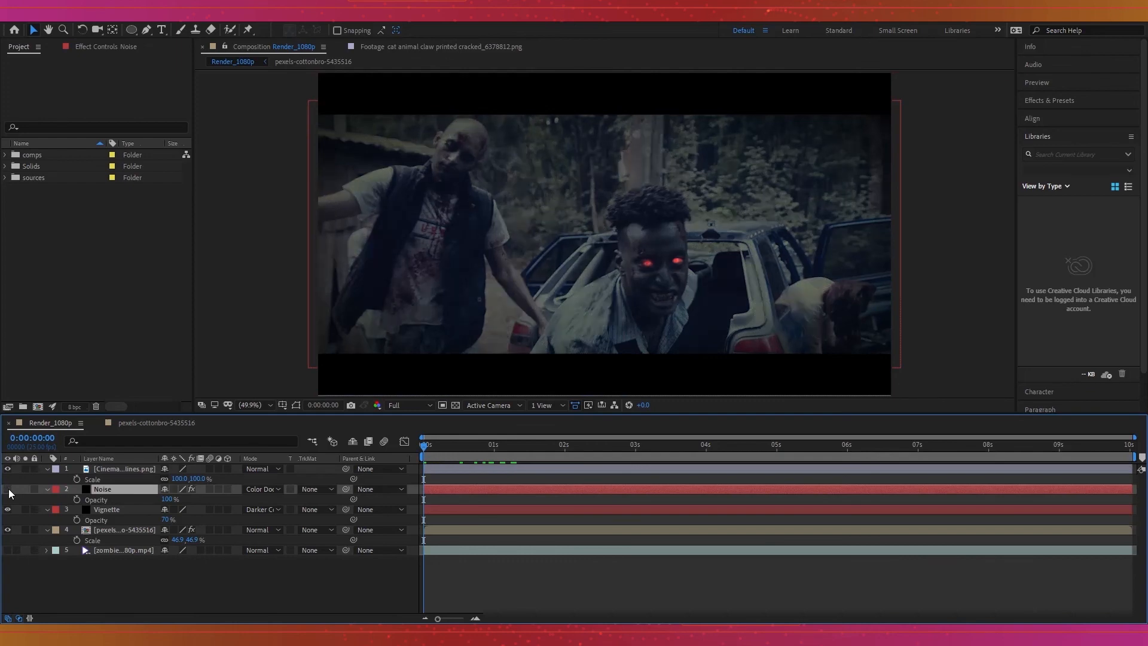
left_click(8, 489)
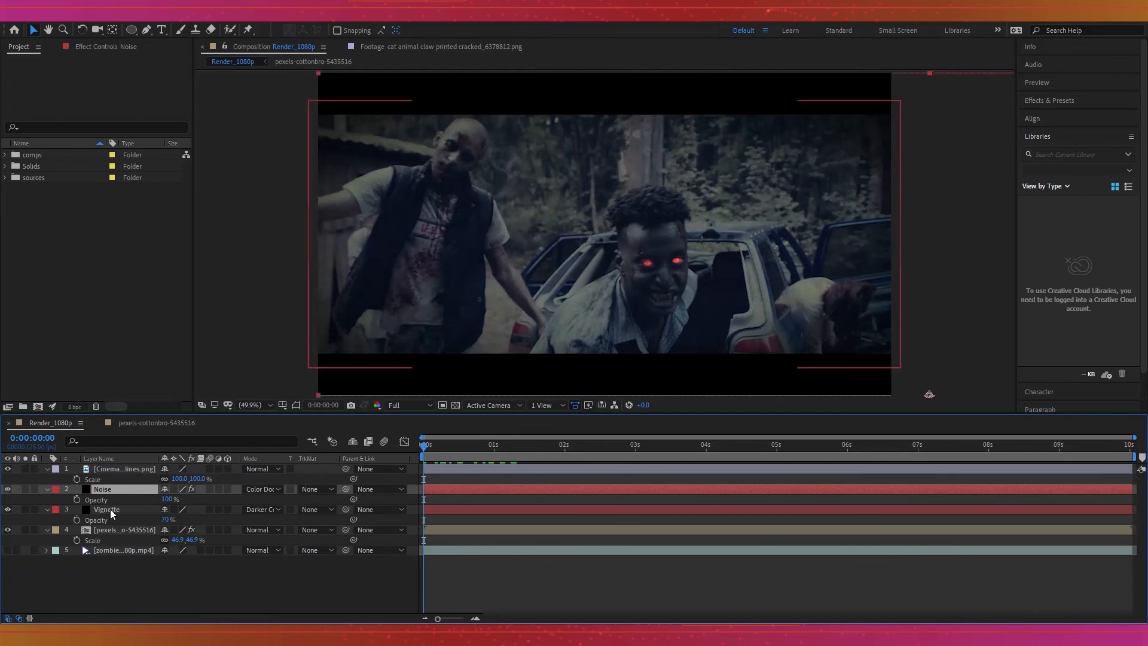
left_click(8, 510)
left_click(124, 510)
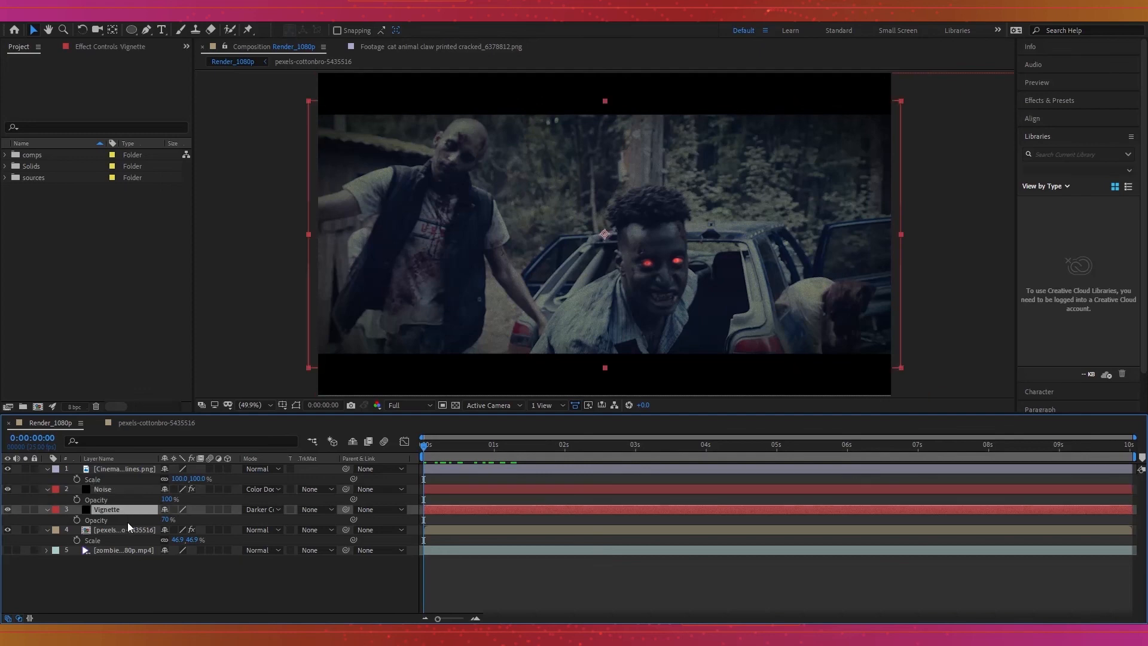
Examine the CC Lens effect on the nested pexels-cottonbro-5435516 layer, comparing the frame with and without it at 0:00:00:00.
left_click(125, 529)
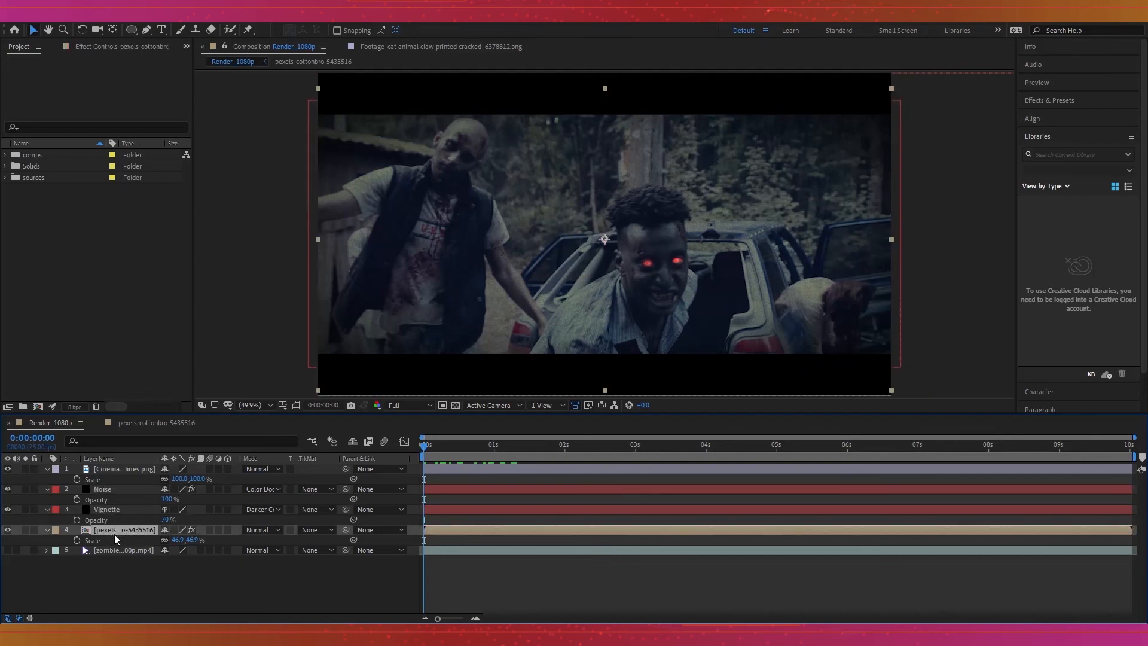
left_click(108, 49)
left_click(37, 73)
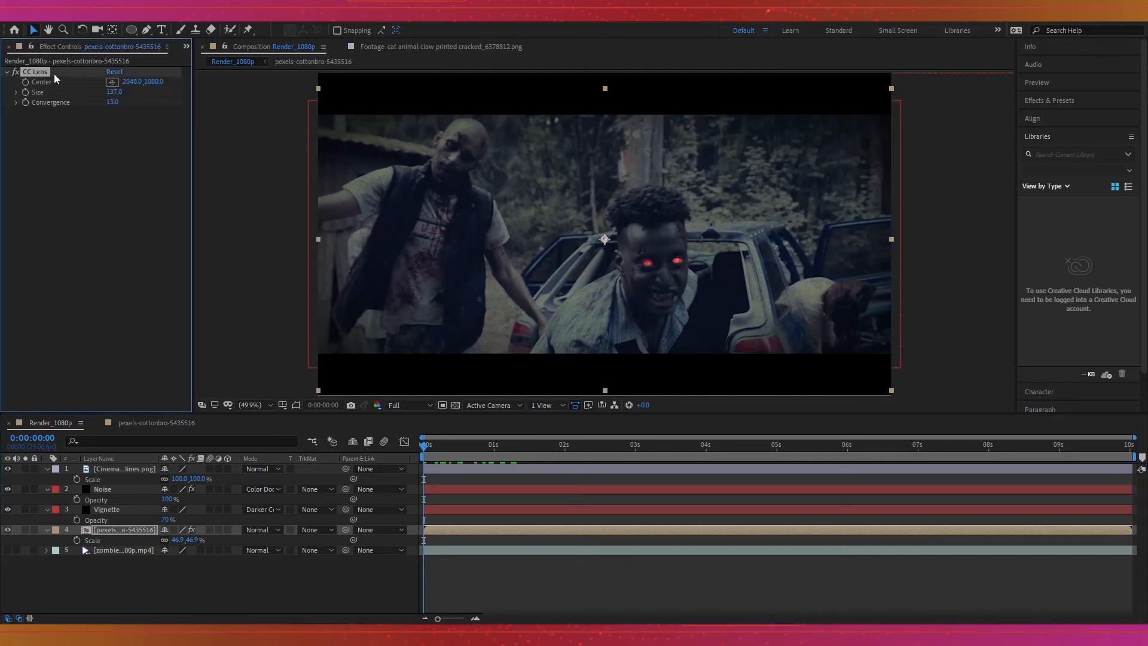
left_click(15, 72)
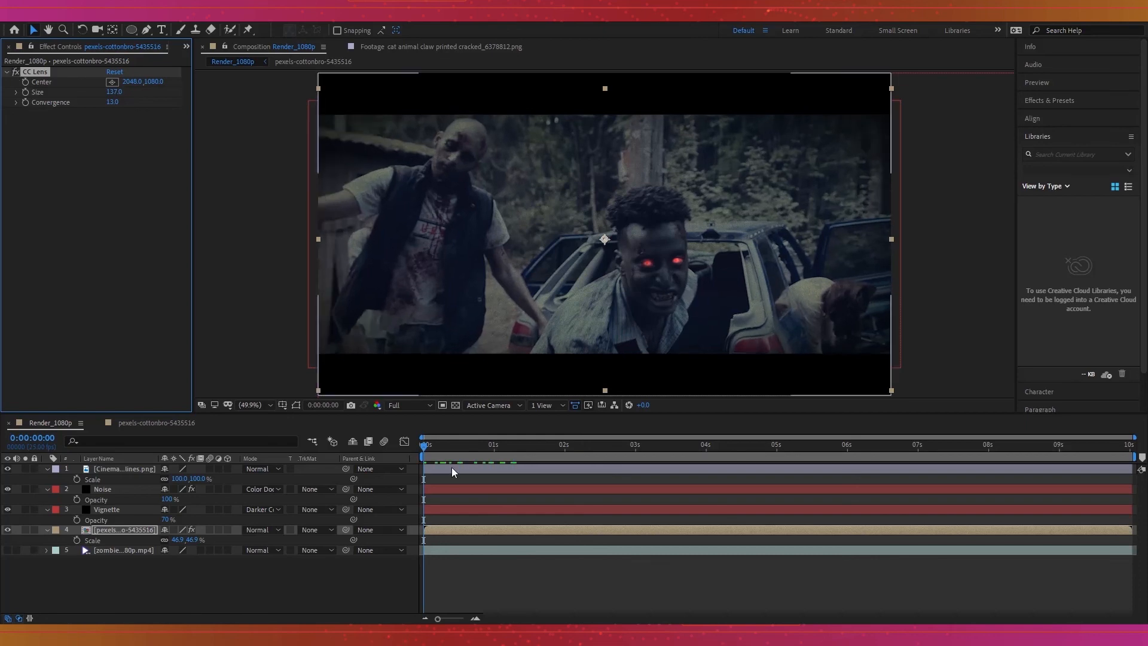
left_click_drag(435, 447, 408, 453)
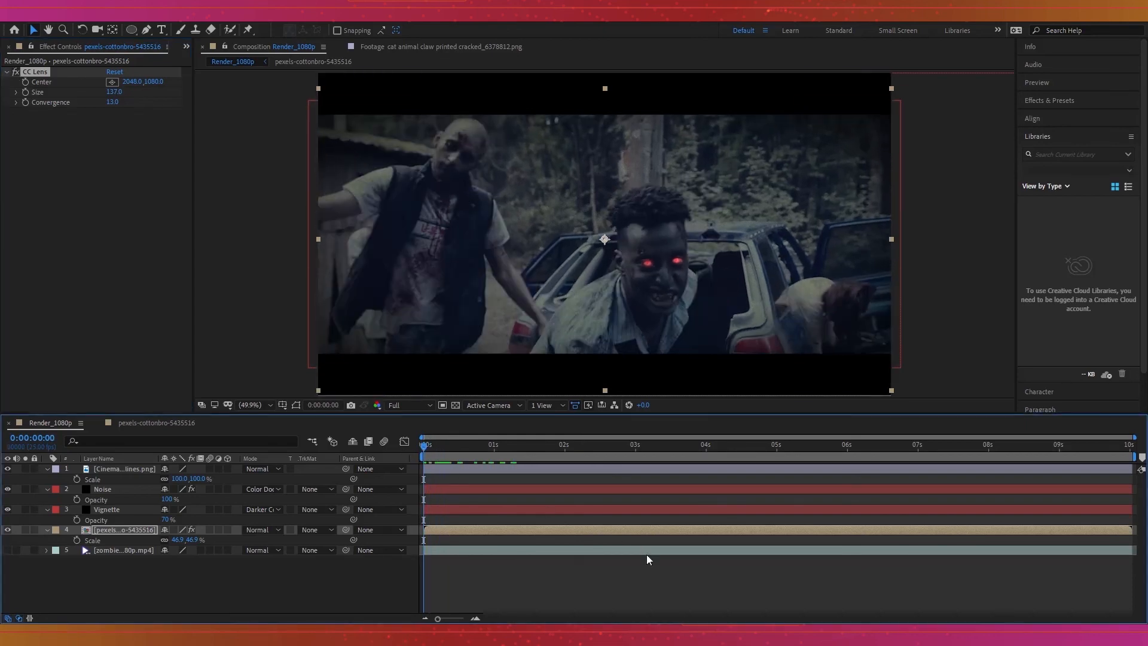